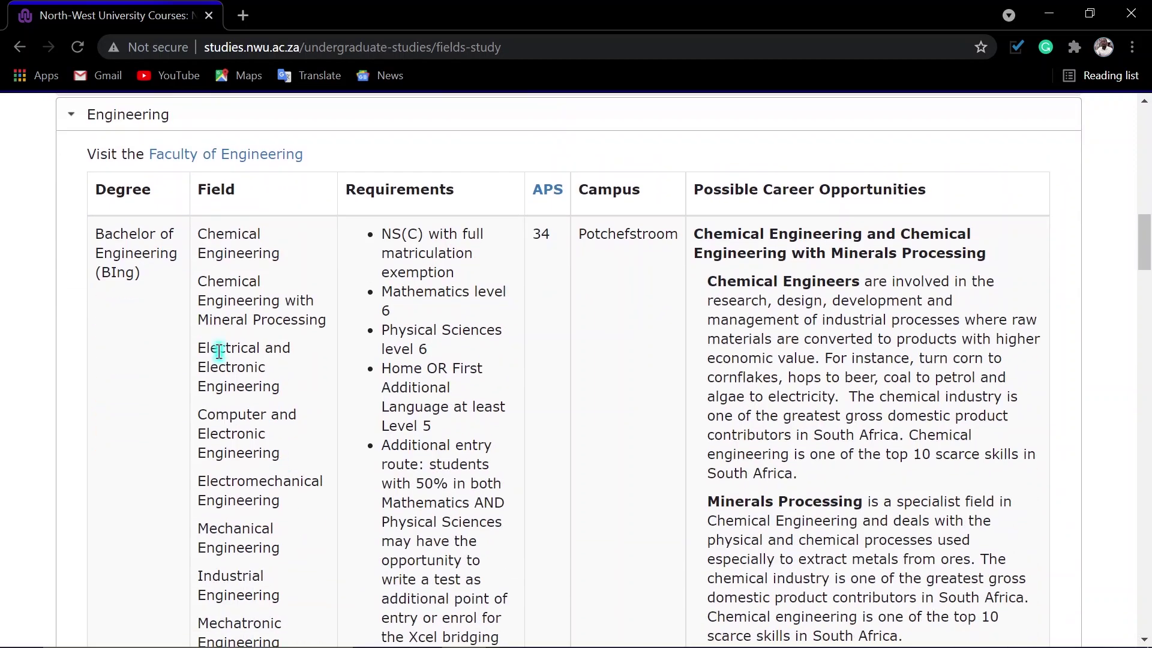
Collapse the Engineering section and review the degrees, requirements and APS scores in the Law section
{"action": "left_click", "coordinate": [77, 115]}
{"action": "scroll", "coordinate": [138, 391], "scroll_direction": "down", "scroll_amount": 2}
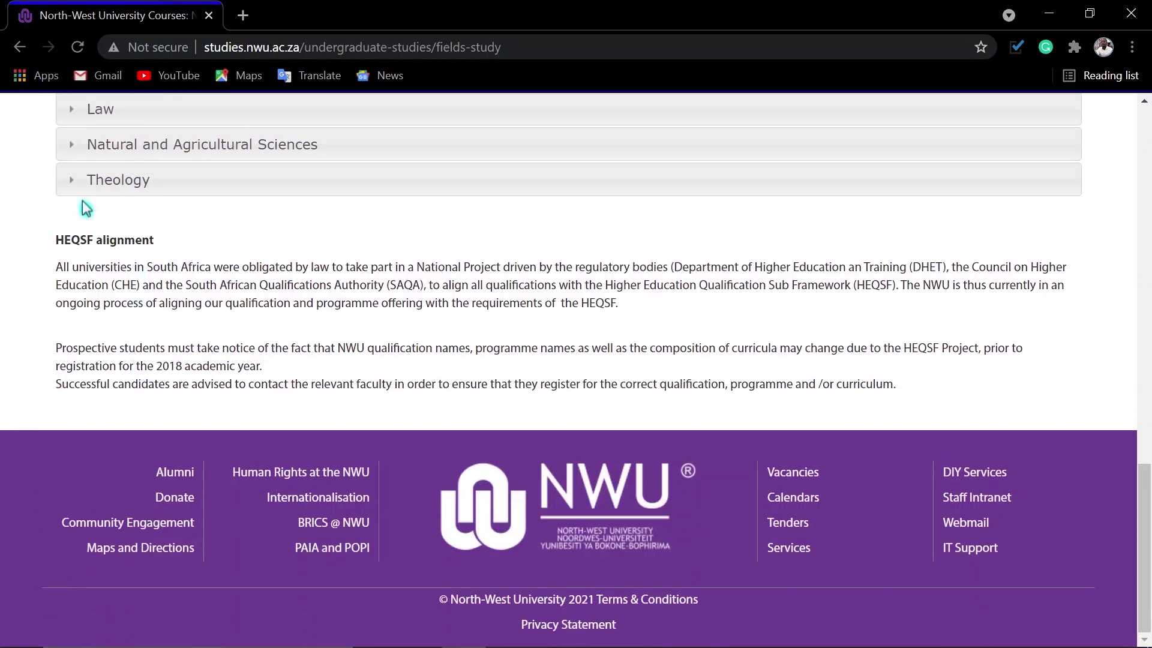
{"action": "left_click", "coordinate": [76, 112]}
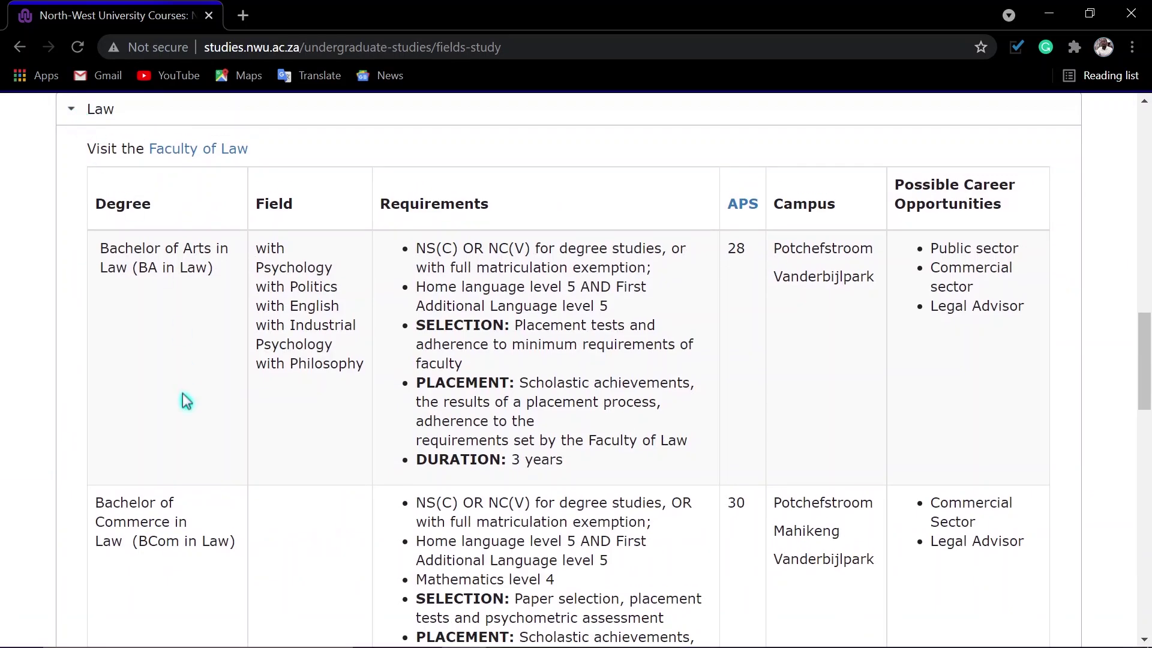
{"action": "scroll", "coordinate": [168, 540], "scroll_direction": "down", "scroll_amount": 7}
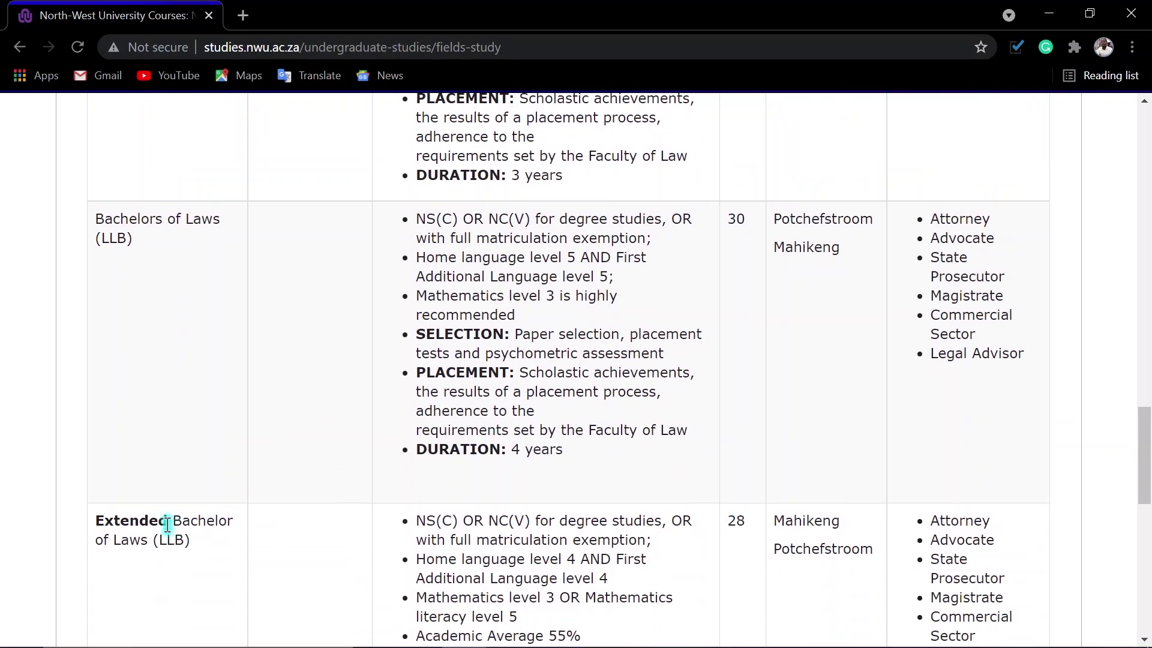
{"action": "scroll", "coordinate": [168, 522], "scroll_direction": "up", "scroll_amount": 15}
{"action": "scroll", "coordinate": [329, 528], "scroll_direction": "down", "scroll_amount": 4}
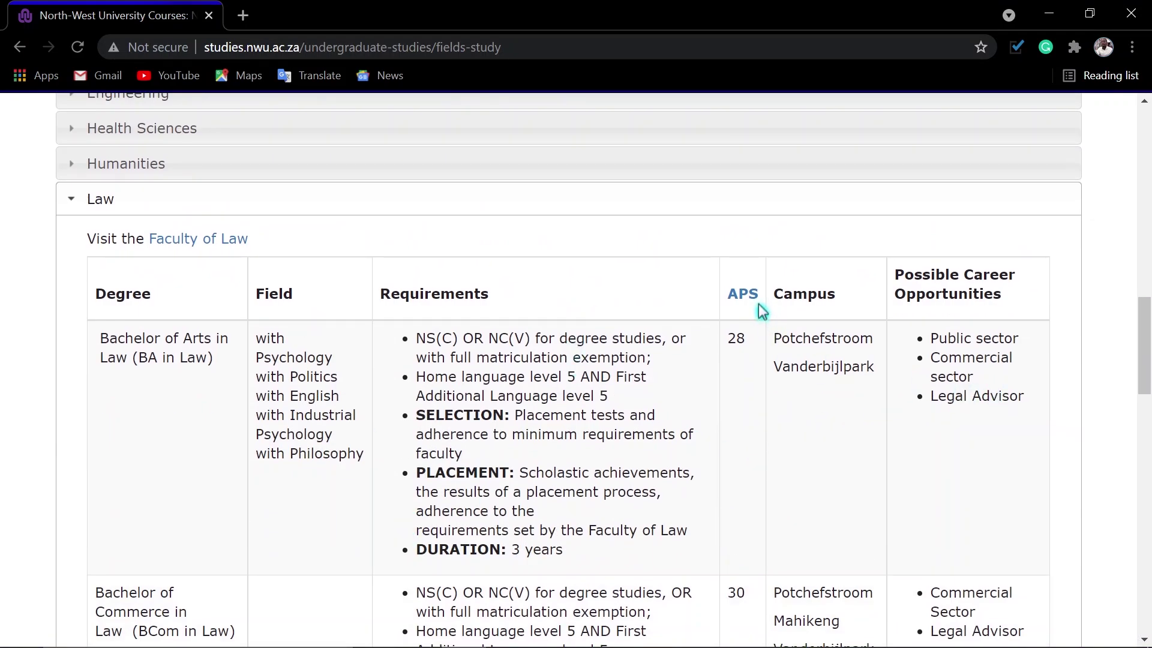
{"action": "left_click", "coordinate": [76, 198]}
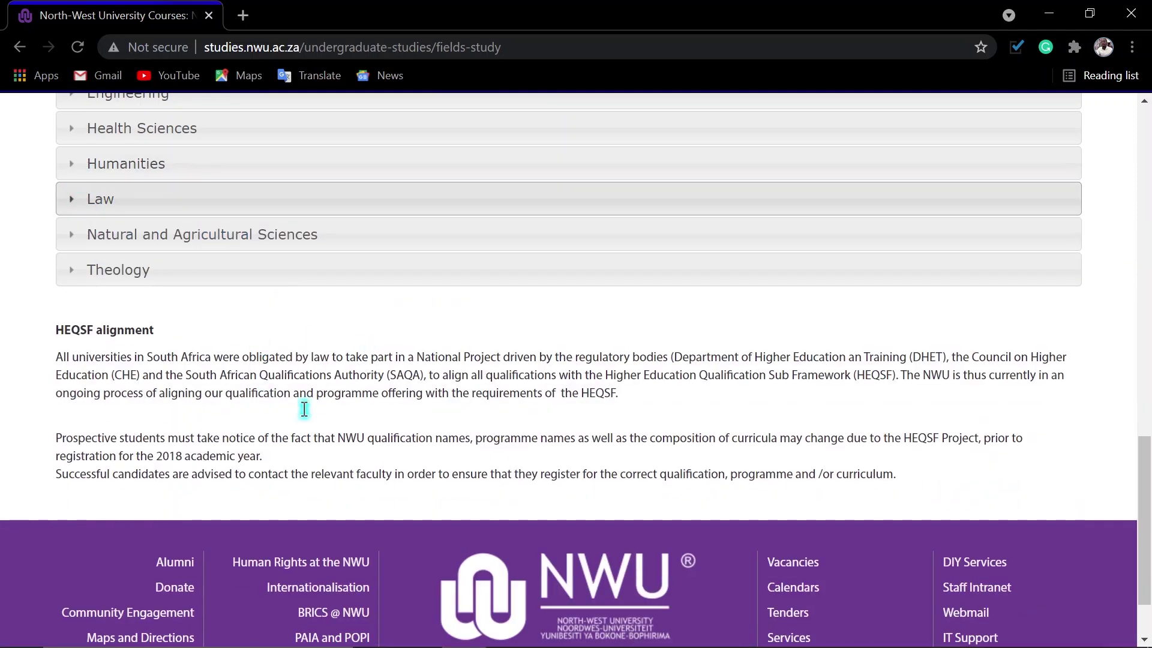
Go to the NWU home page and open the Apply Here page for studying at NWU
{"action": "scroll", "coordinate": [453, 435], "scroll_direction": "up", "scroll_amount": 4}
{"action": "scroll", "coordinate": [456, 443], "scroll_direction": "up", "scroll_amount": 4}
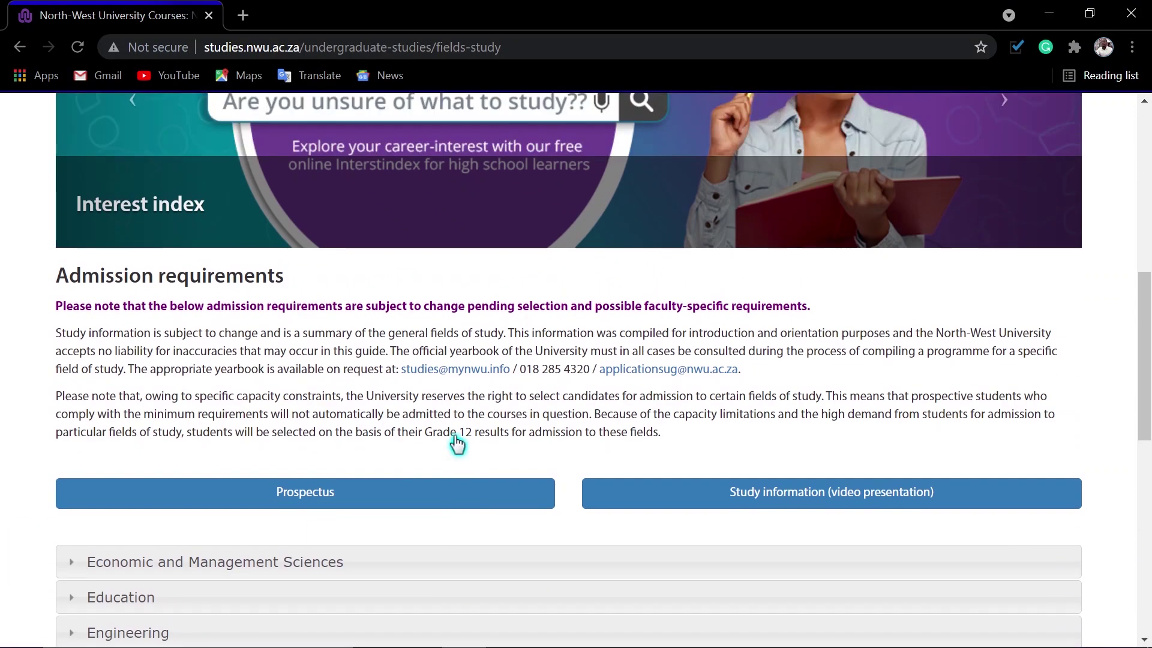
{"action": "scroll", "coordinate": [470, 367], "scroll_direction": "up", "scroll_amount": 4}
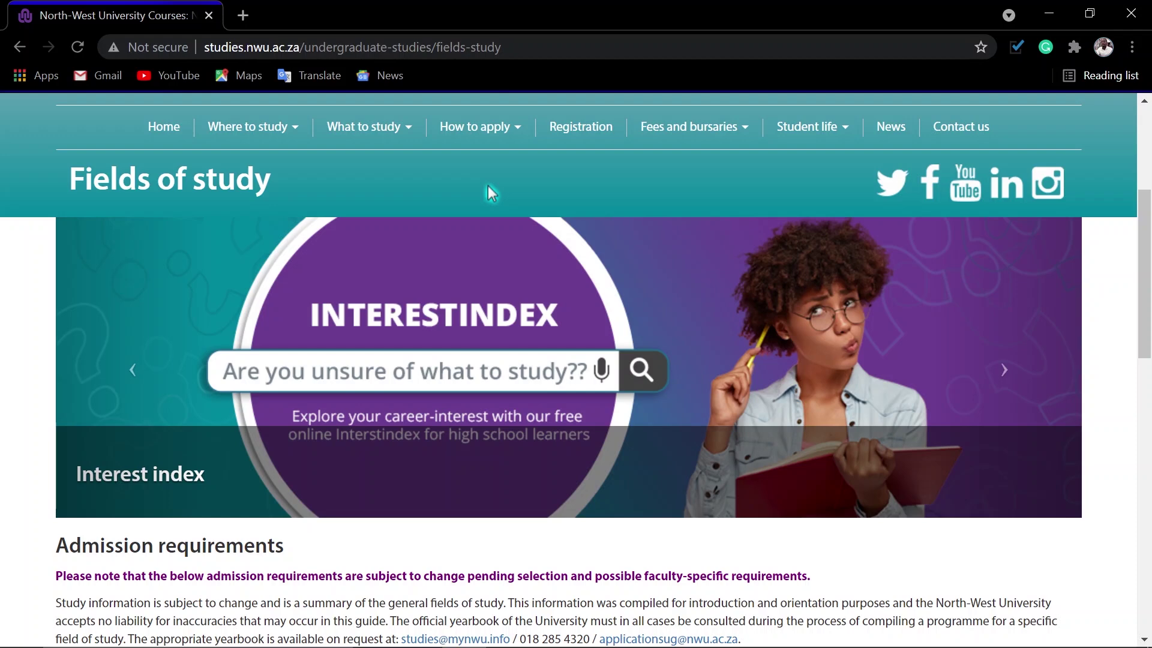
{"action": "left_click", "coordinate": [285, 135]}
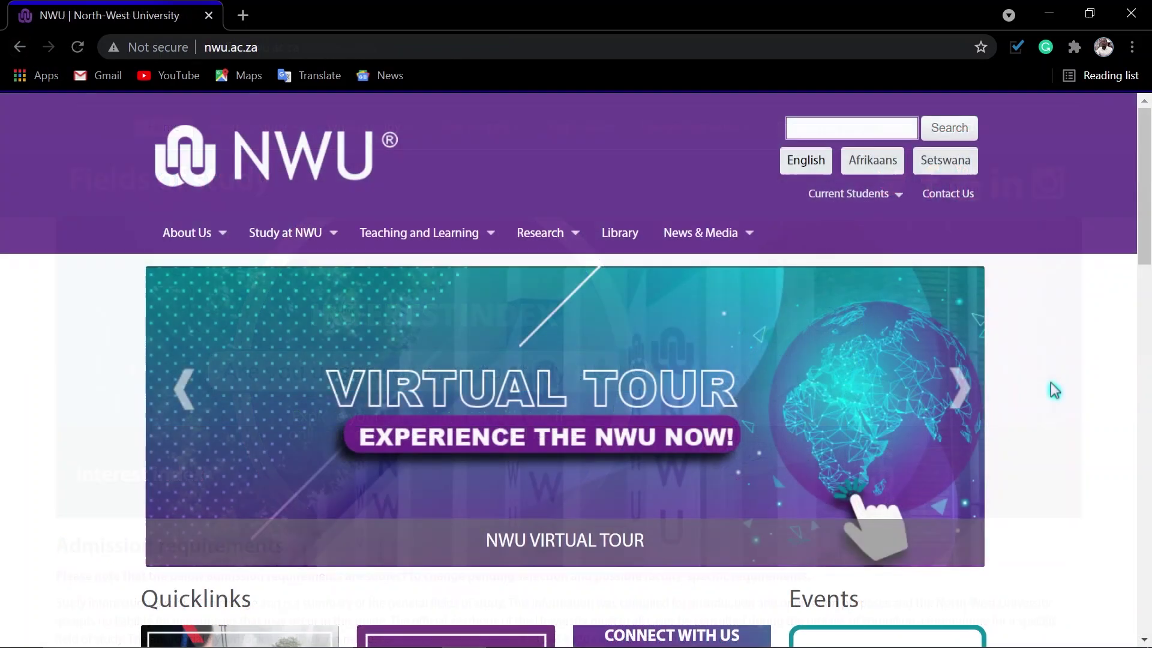
{"action": "scroll", "coordinate": [1054, 391], "scroll_direction": "down", "scroll_amount": 1}
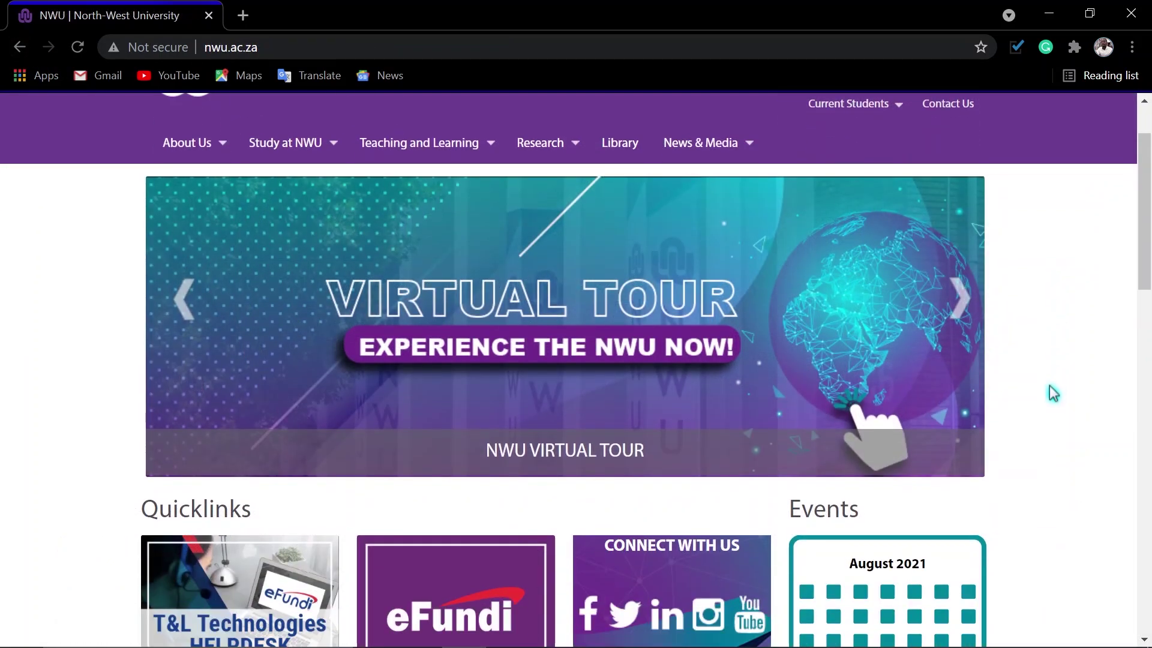
{"action": "scroll", "coordinate": [1054, 393], "scroll_direction": "up", "scroll_amount": 2}
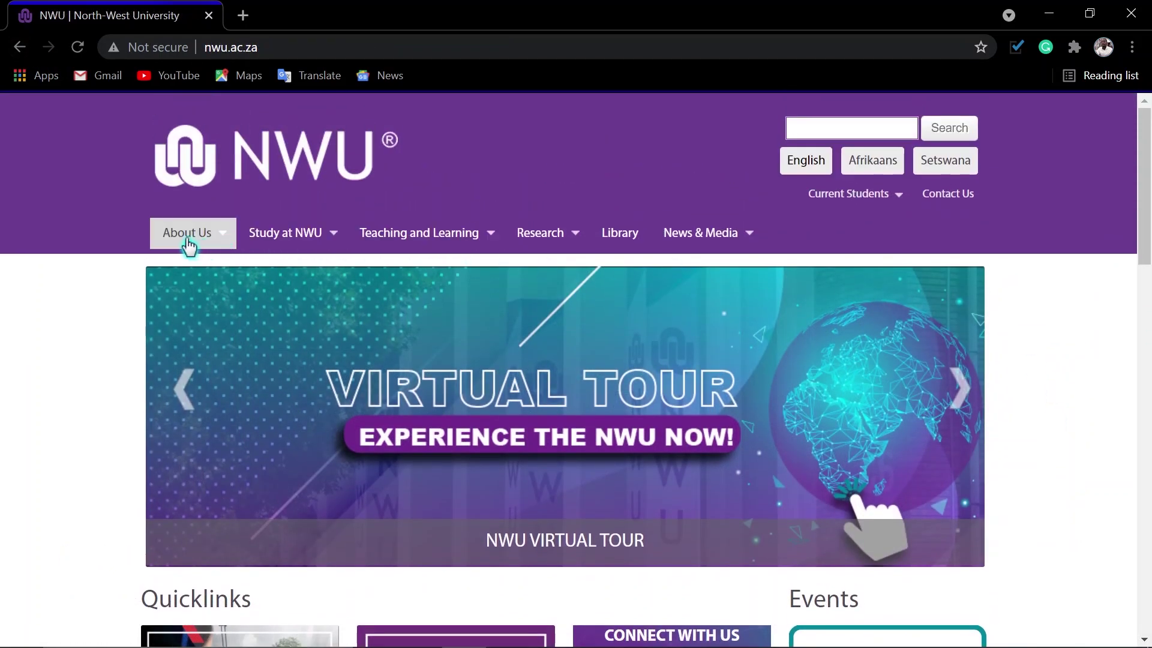
{"action": "mouse_move", "coordinate": [278, 246]}
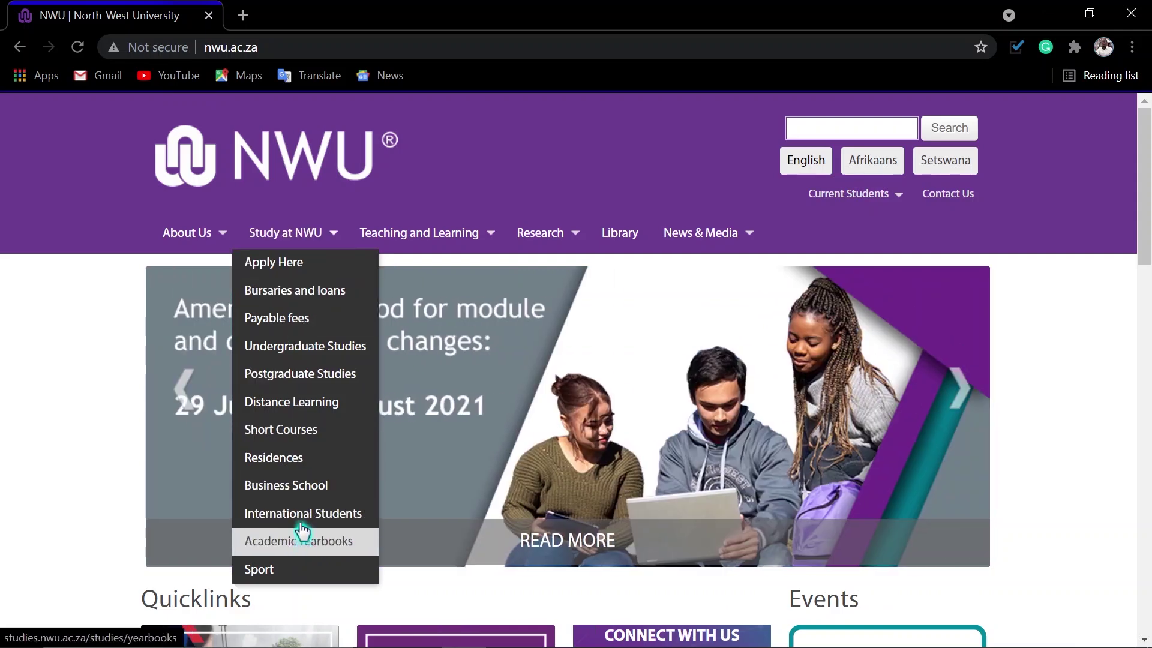
{"action": "left_click", "coordinate": [279, 264]}
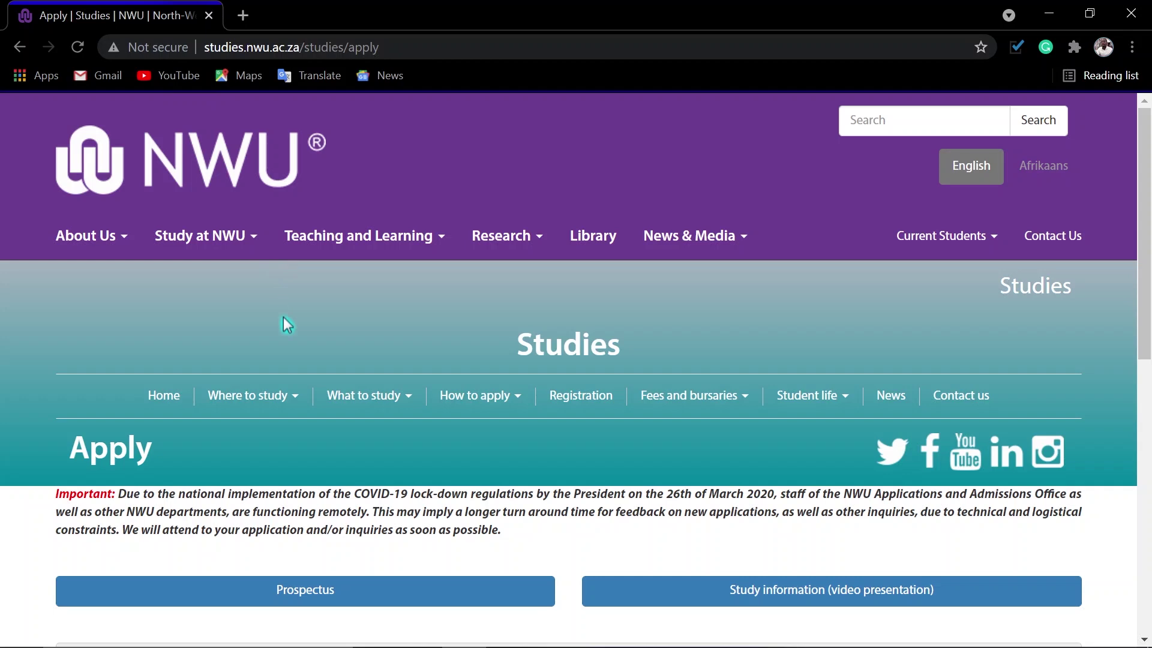
Open the online application portal for undergraduate students and start a new application
{"action": "scroll", "coordinate": [344, 427], "scroll_direction": "down", "scroll_amount": 4}
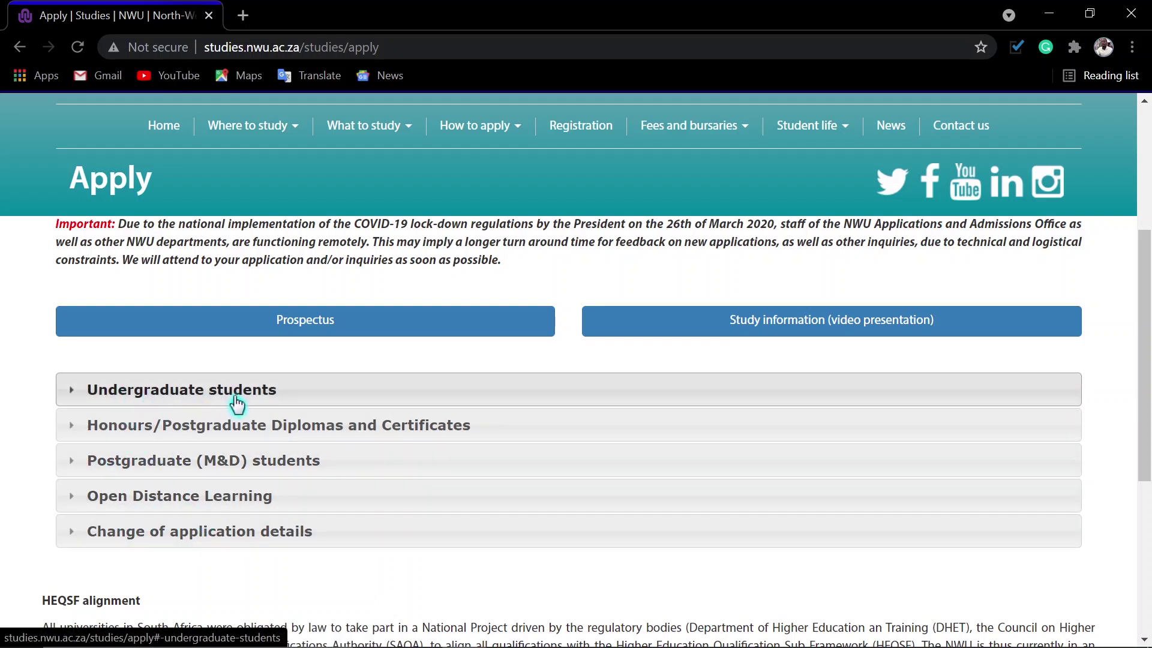
{"action": "left_click", "coordinate": [72, 394]}
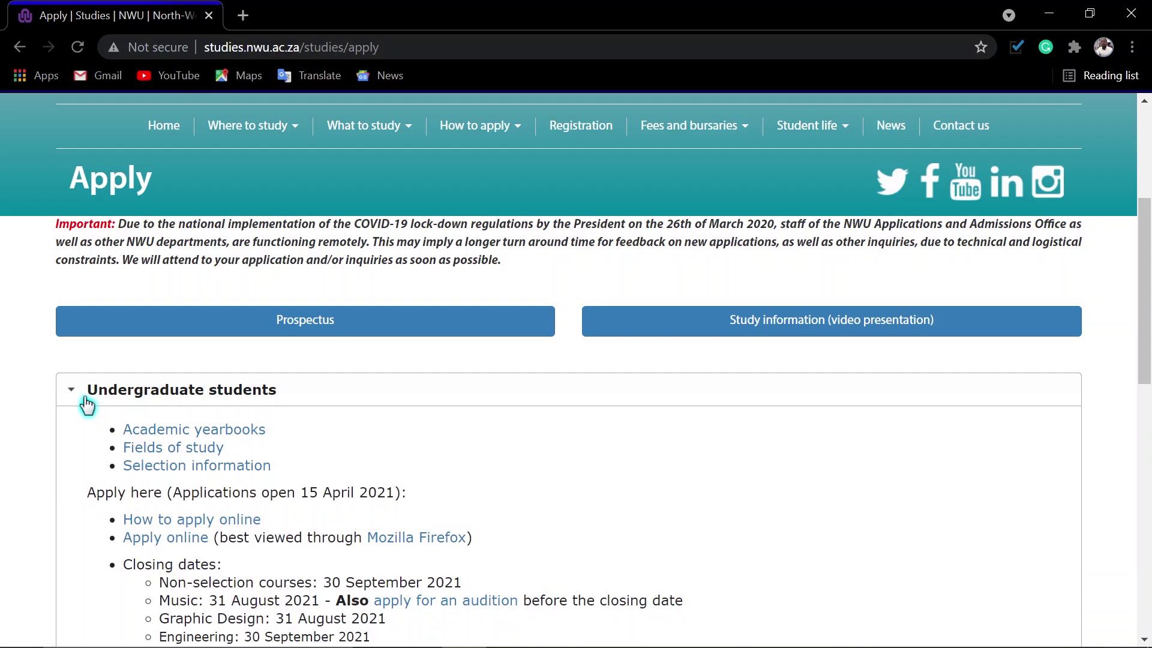
{"action": "scroll", "coordinate": [90, 447], "scroll_direction": "down", "scroll_amount": 3}
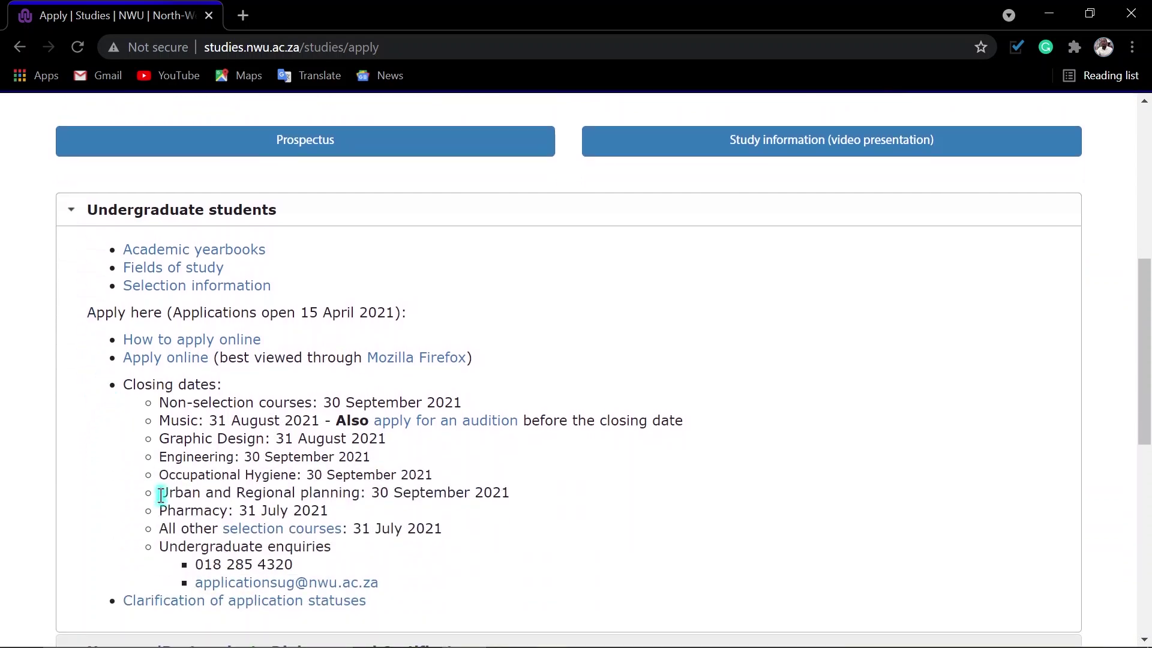
{"action": "left_click", "coordinate": [160, 360]}
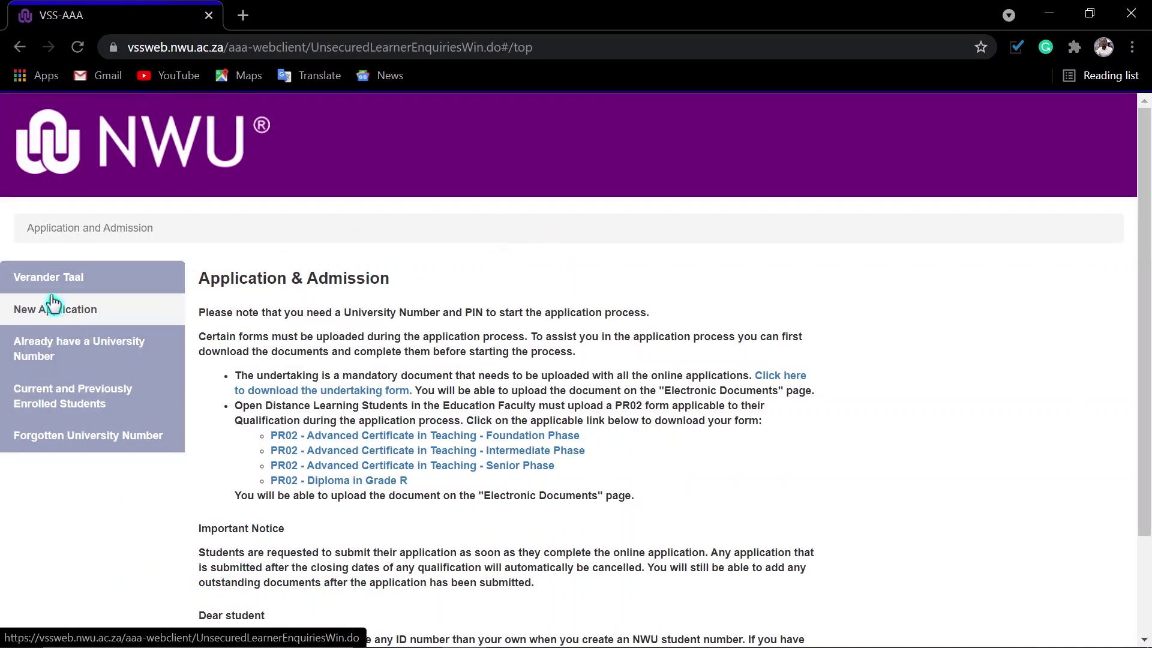
{"action": "left_click", "coordinate": [51, 324]}
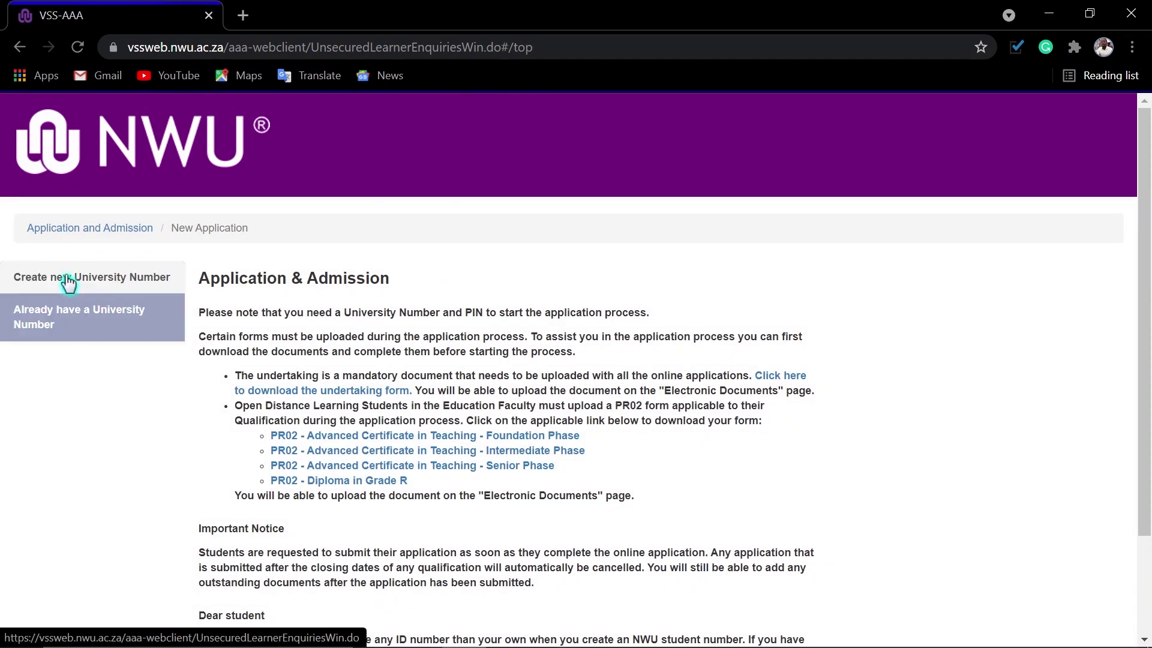
Review the required fields of the form for creating a new university number, and cancel the form
{"action": "left_click", "coordinate": [67, 279]}
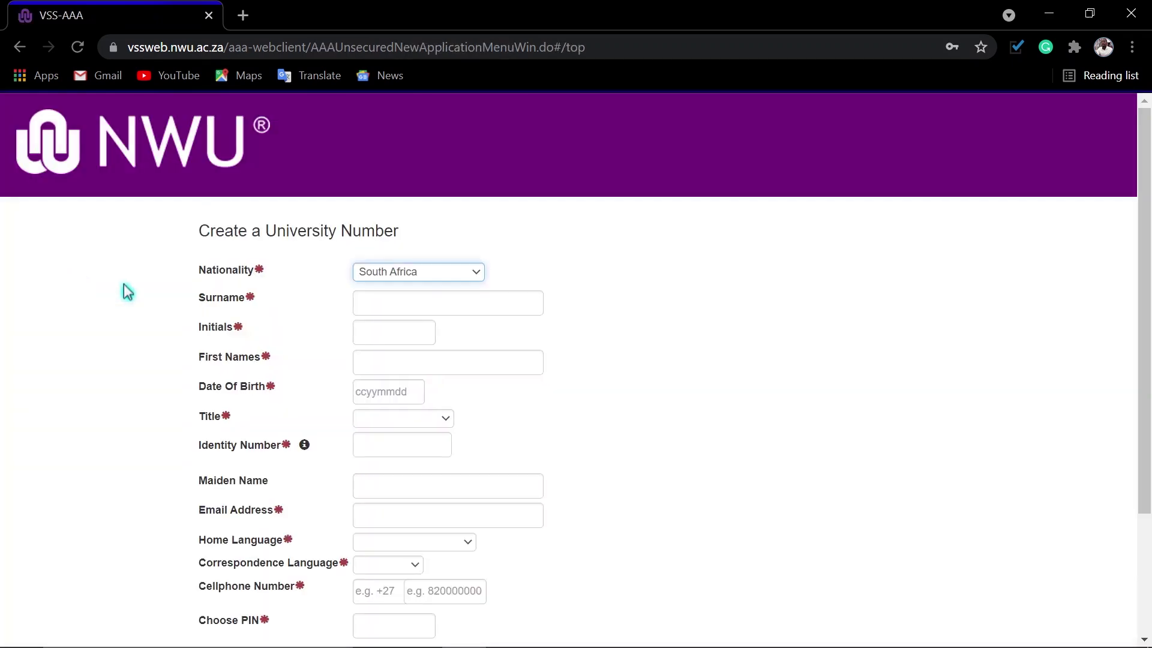
{"action": "scroll", "coordinate": [540, 396], "scroll_direction": "down", "scroll_amount": 3}
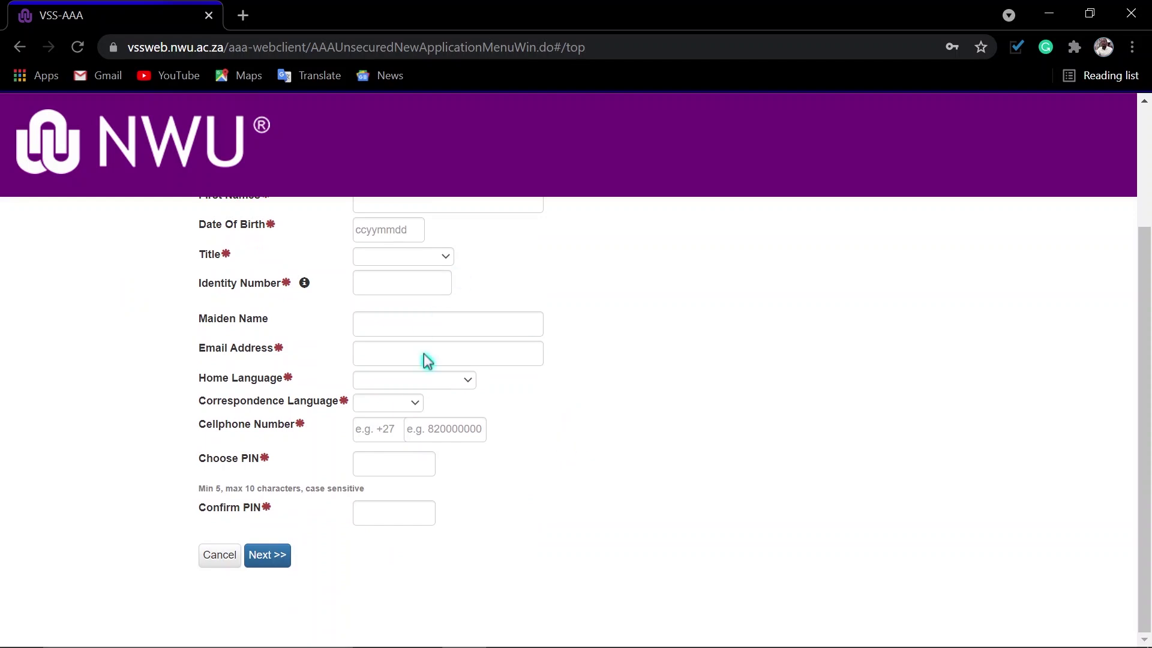
{"action": "scroll", "coordinate": [420, 431], "scroll_direction": "up", "scroll_amount": 3}
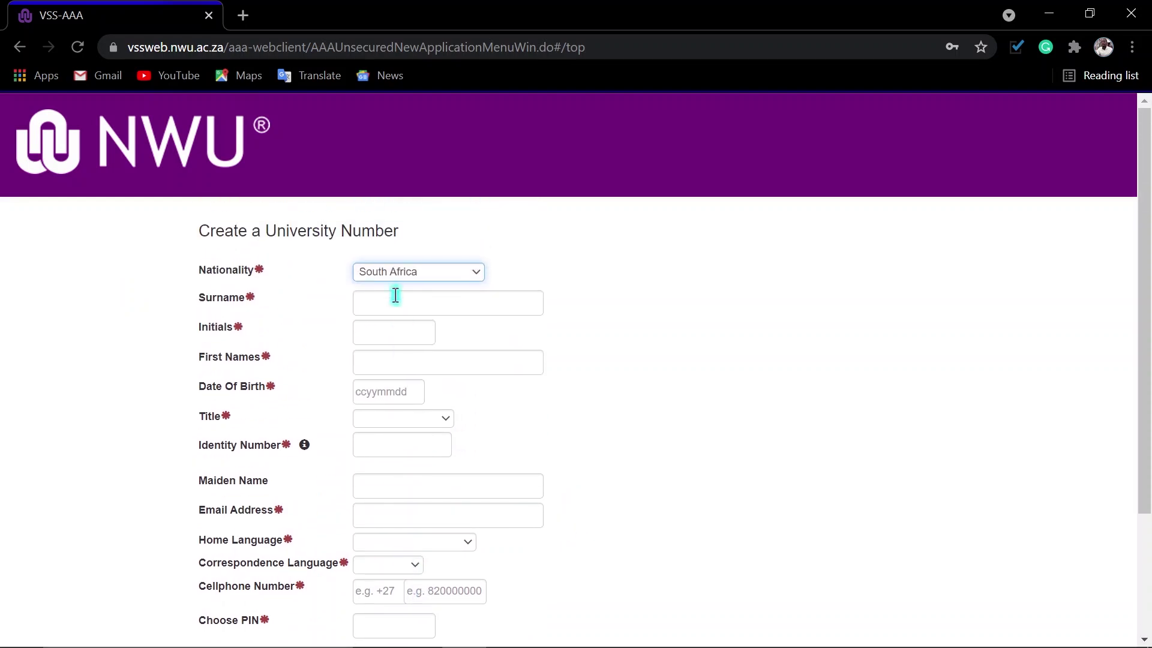
{"action": "scroll", "coordinate": [406, 411], "scroll_direction": "down", "scroll_amount": 3}
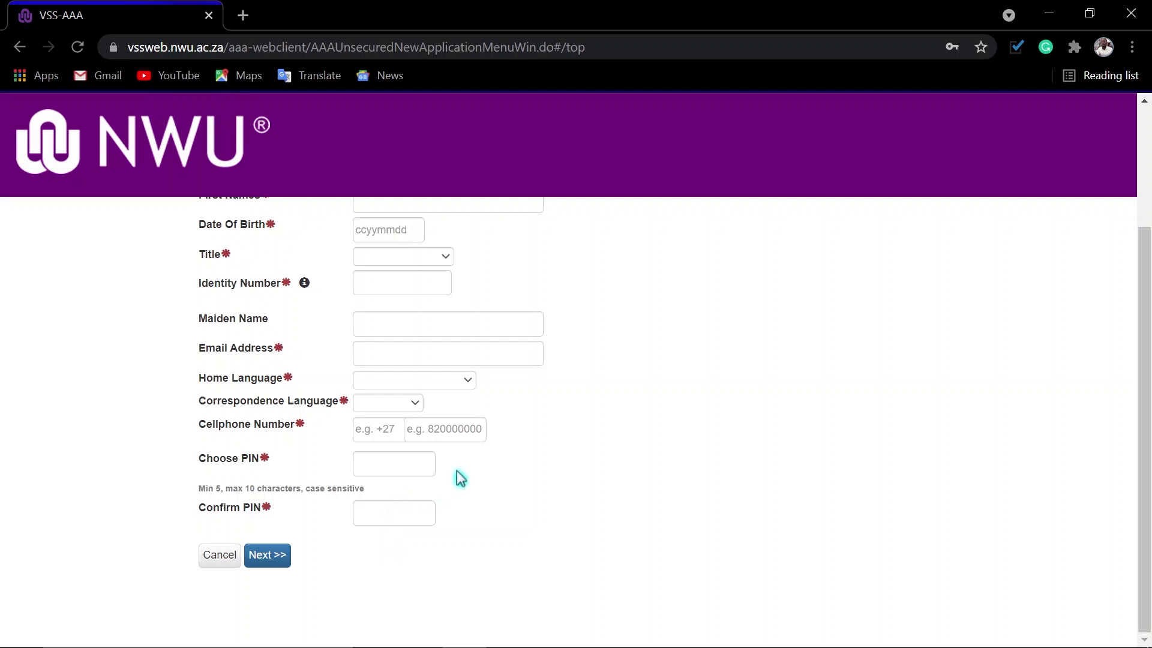
{"action": "scroll", "coordinate": [579, 409], "scroll_direction": "up", "scroll_amount": 3}
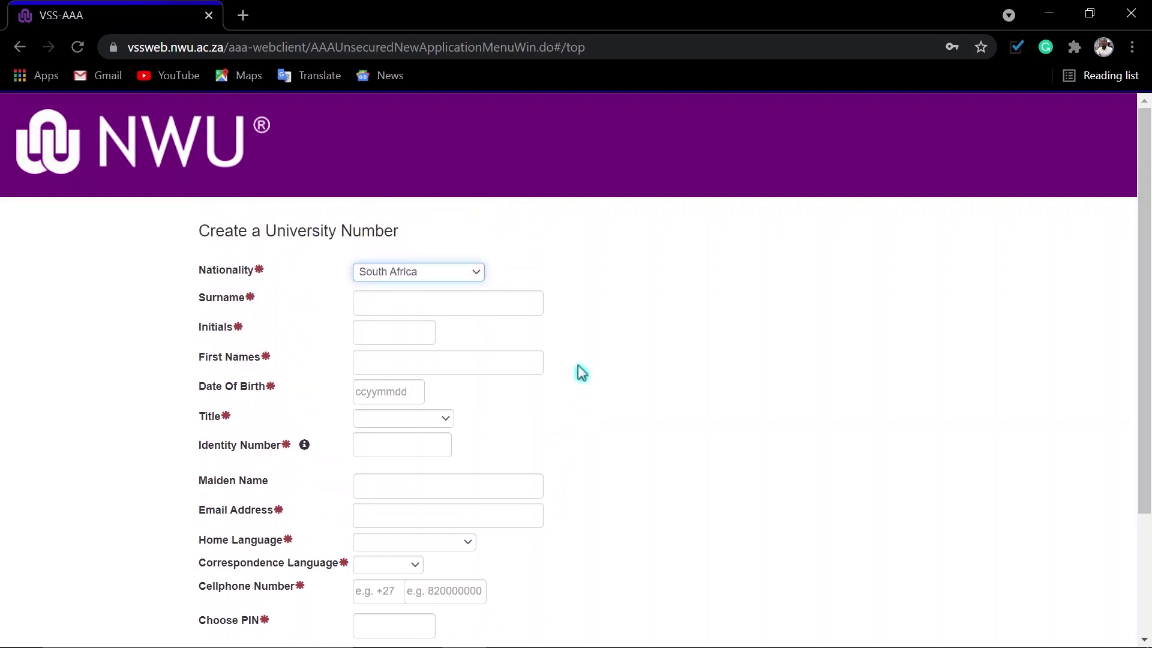
{"action": "scroll", "coordinate": [579, 370], "scroll_direction": "down", "scroll_amount": 3}
{"action": "left_click", "coordinate": [222, 554]}
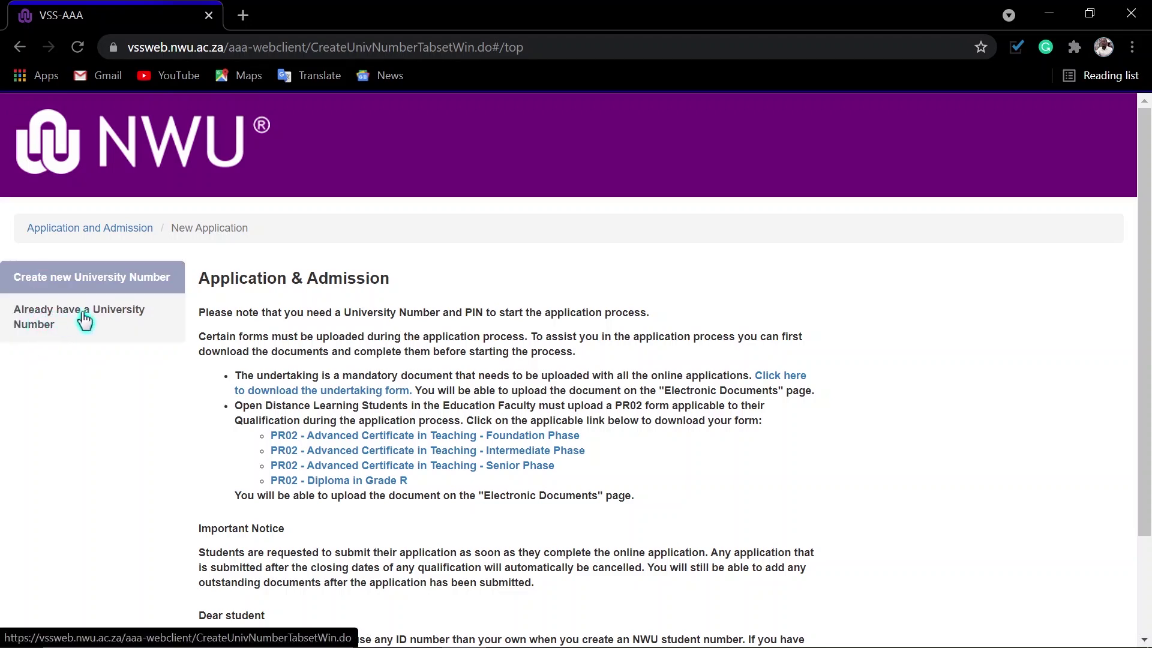
Log in to the application portal as an applicant who already has a university number, using the prefilled credentials
{"action": "left_click", "coordinate": [37, 323]}
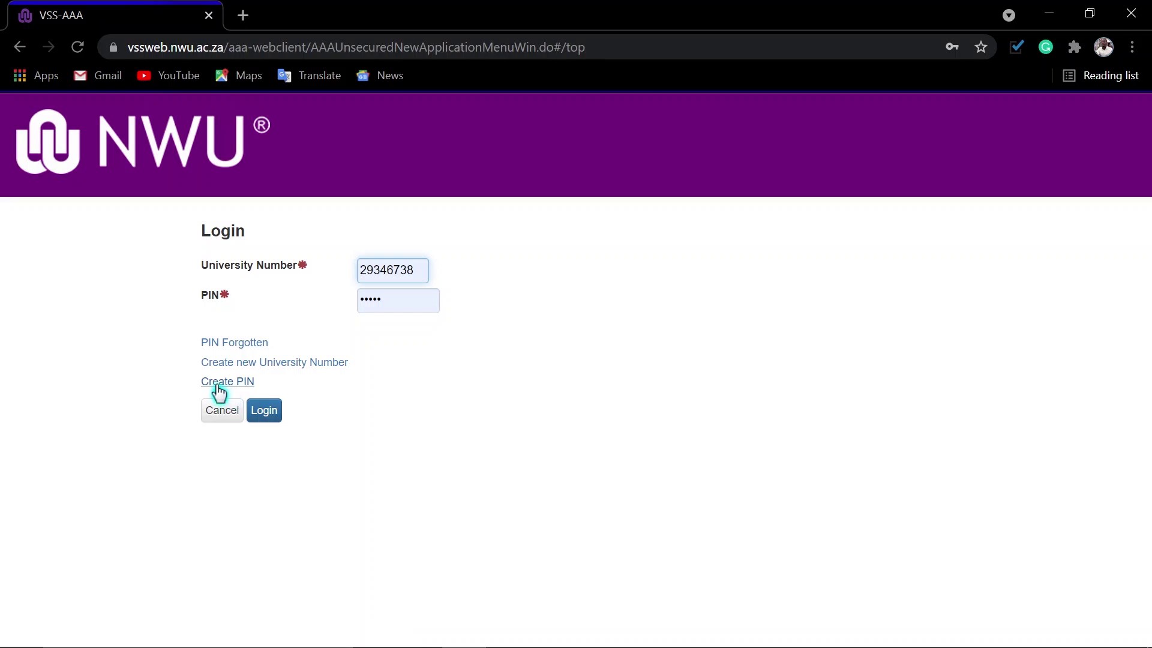
{"action": "left_click", "coordinate": [270, 416]}
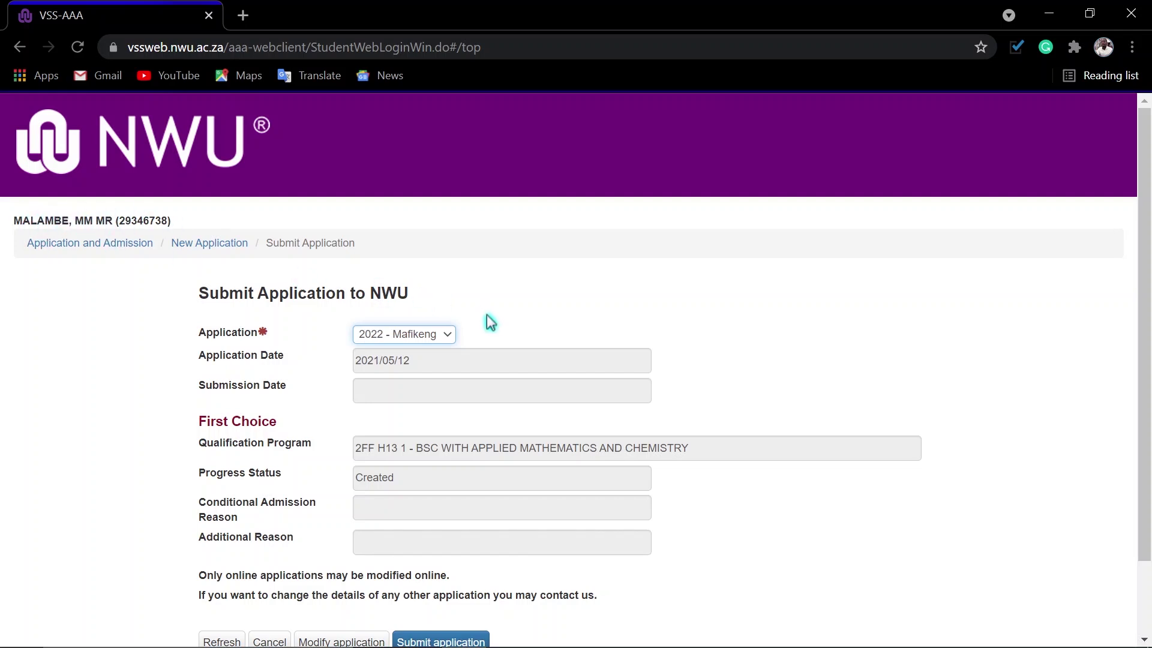
Open the 2022 - Mafikeng application for modification and continue past the admission details to the school information
{"action": "scroll", "coordinate": [493, 324], "scroll_direction": "down", "scroll_amount": 2}
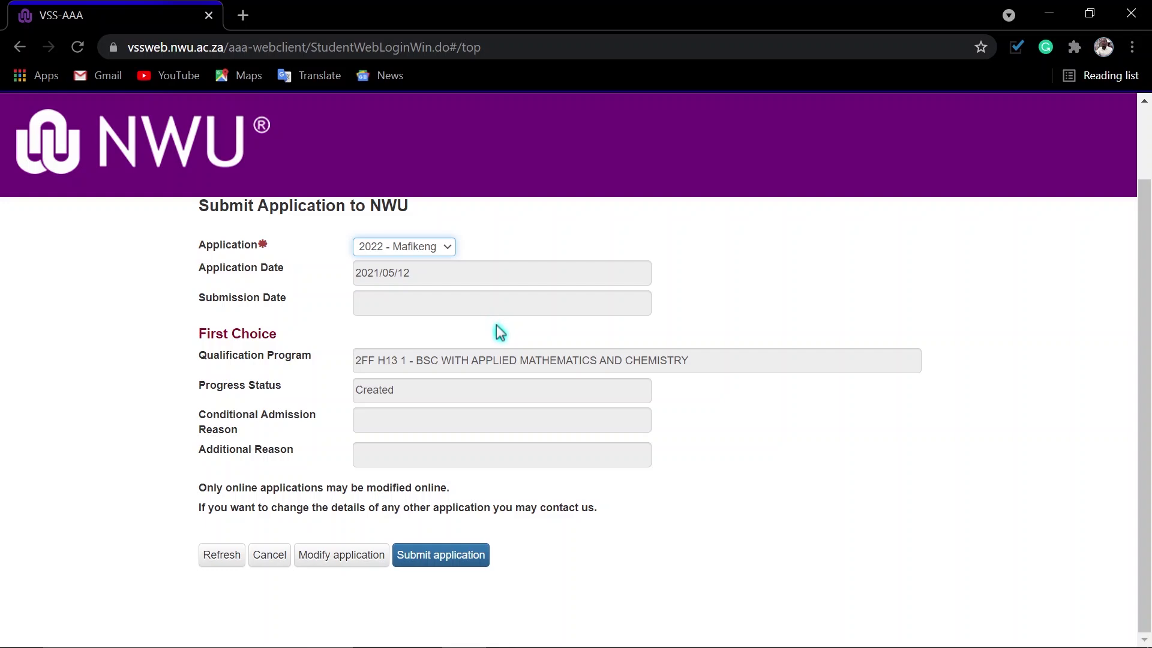
{"action": "scroll", "coordinate": [501, 333], "scroll_direction": "up", "scroll_amount": 2}
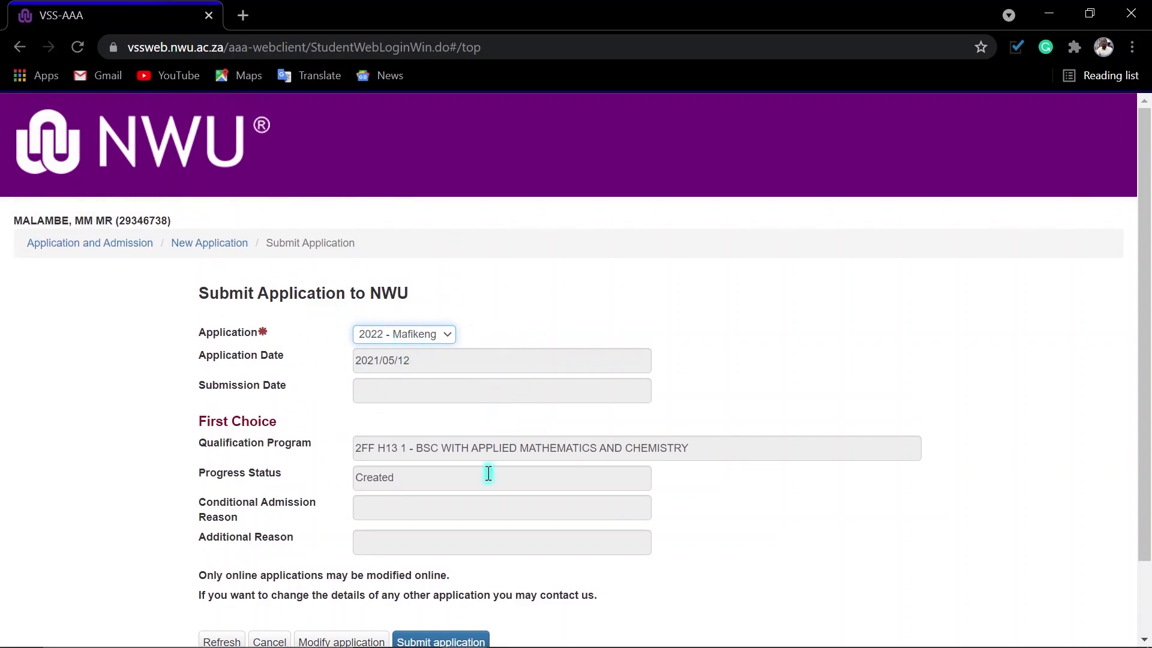
{"action": "scroll", "coordinate": [489, 473], "scroll_direction": "down", "scroll_amount": 2}
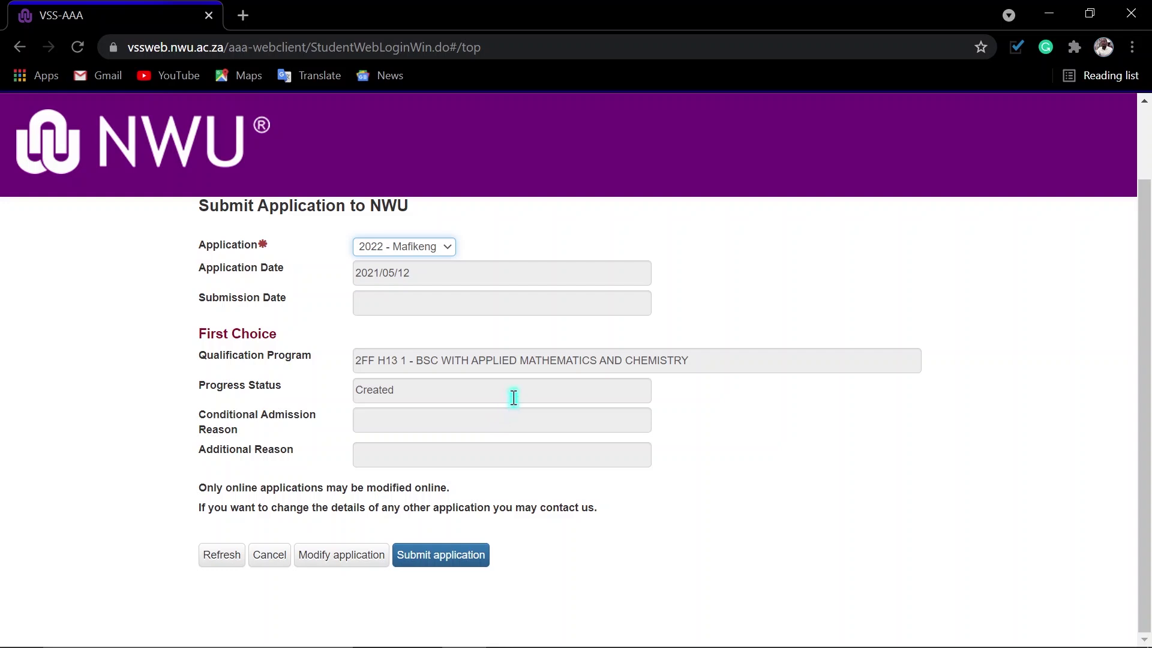
{"action": "scroll", "coordinate": [513, 397], "scroll_direction": "up", "scroll_amount": 2}
{"action": "scroll", "coordinate": [513, 398], "scroll_direction": "down", "scroll_amount": 2}
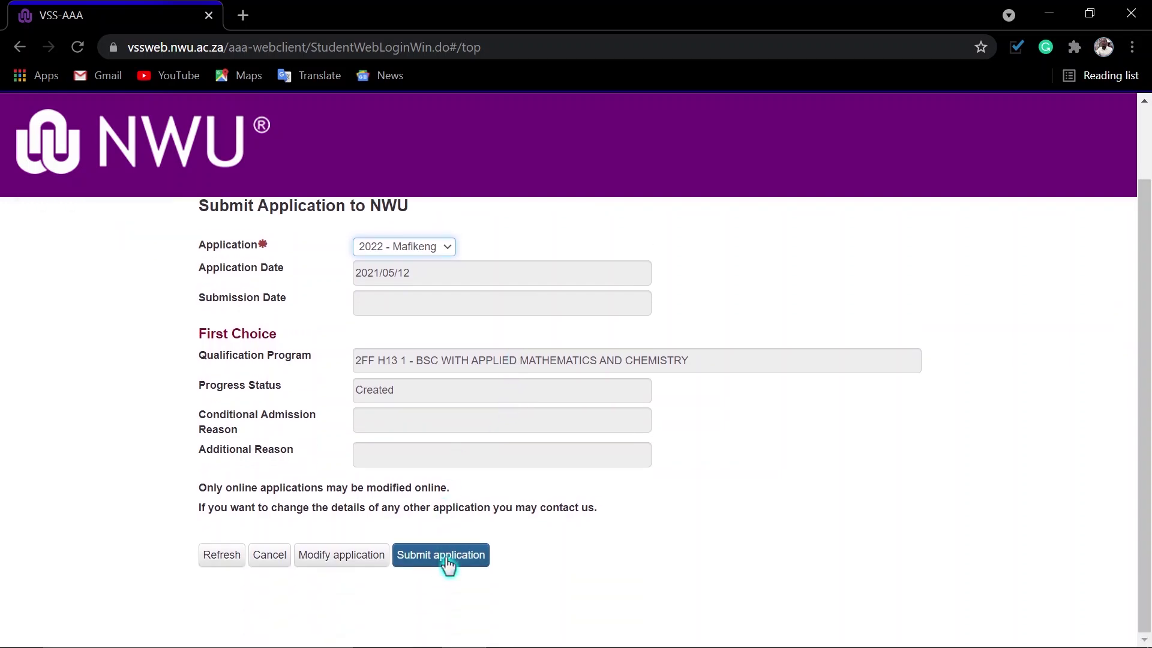
{"action": "left_click", "coordinate": [339, 562]}
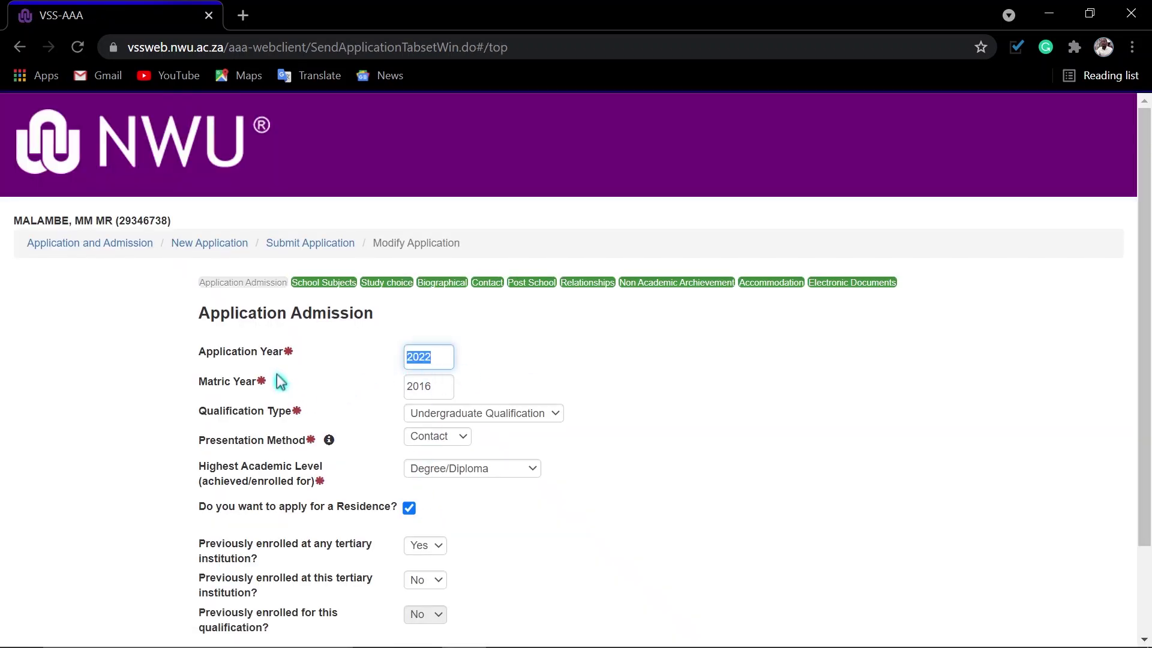
{"action": "scroll", "coordinate": [279, 381], "scroll_direction": "down", "scroll_amount": 2}
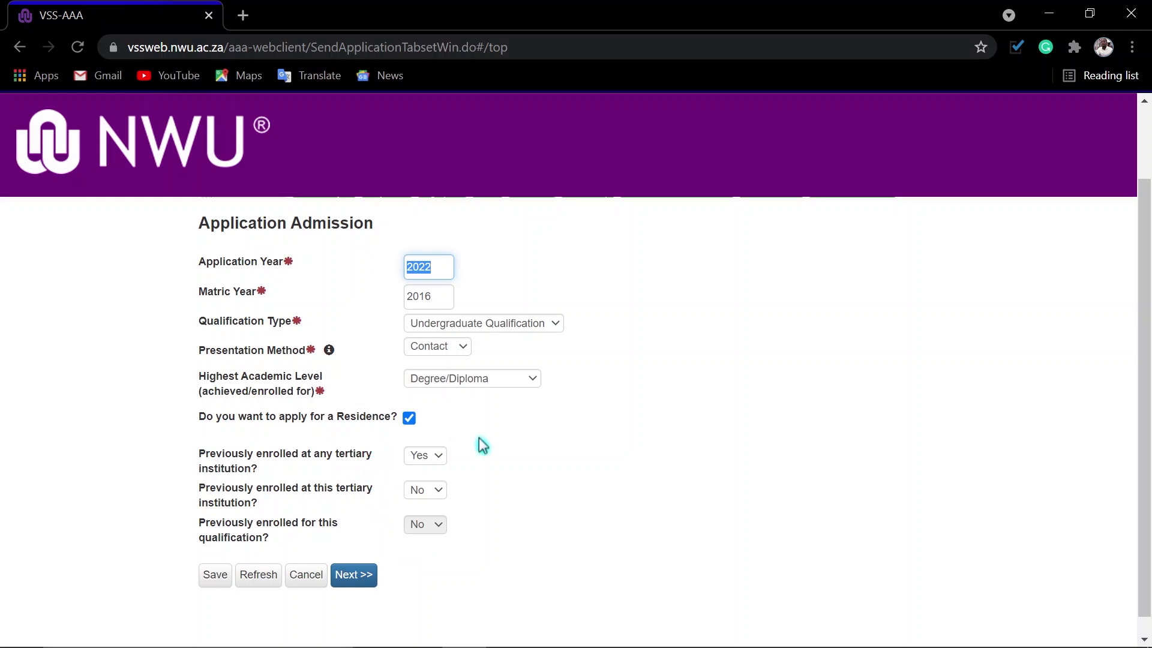
{"action": "left_click", "coordinate": [358, 578]}
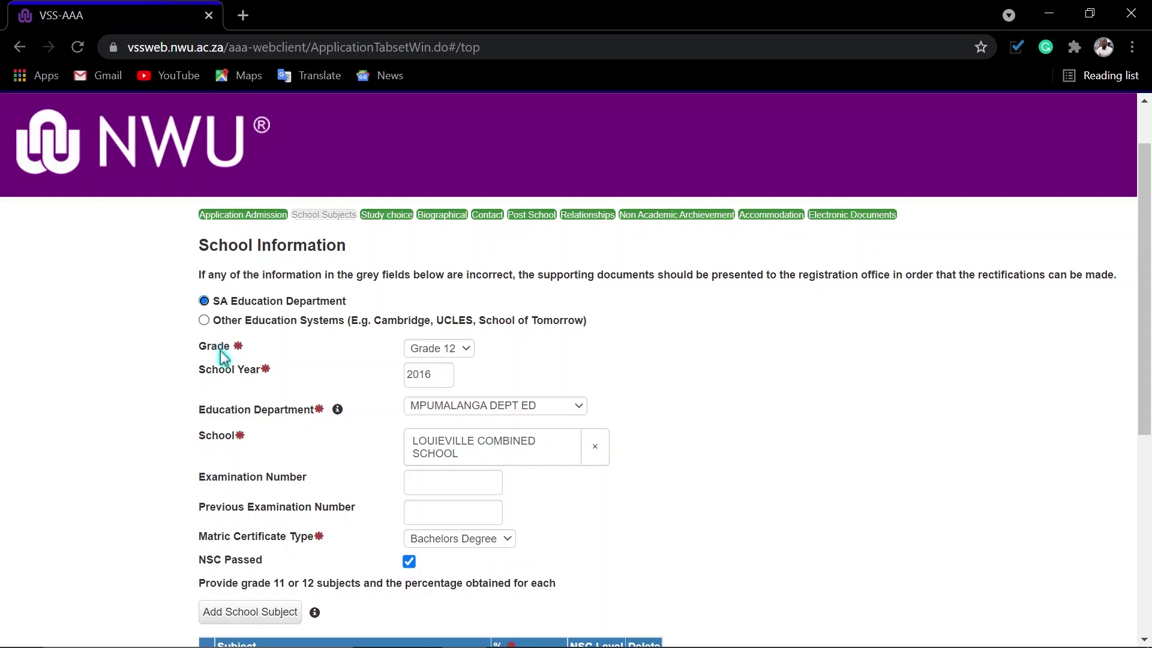
Review the school information options for grade, school year, education department and school, keeping the existing selections
{"action": "left_click", "coordinate": [462, 351]}
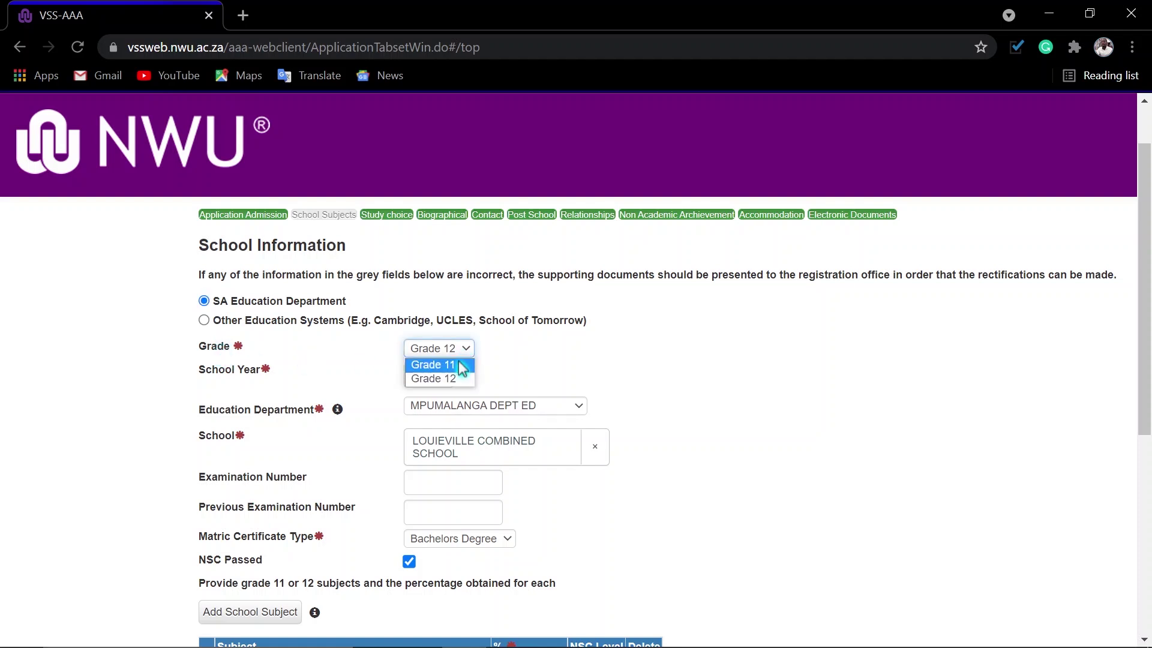
{"action": "left_click", "coordinate": [521, 358]}
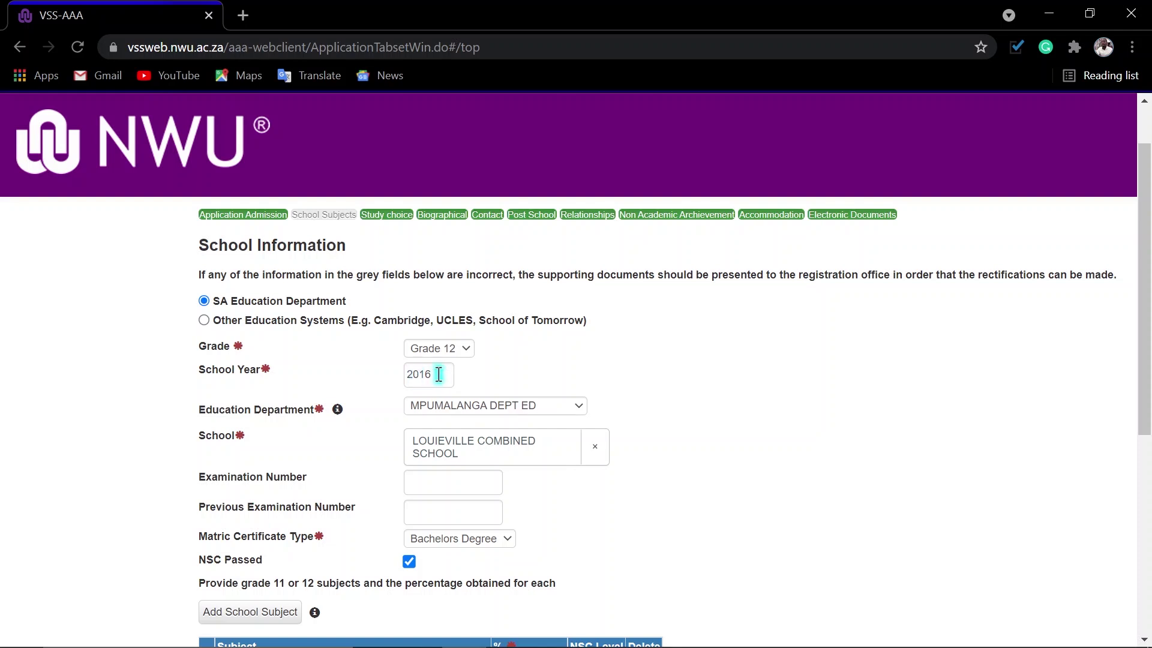
{"action": "left_click_drag", "start_coordinate": [442, 378], "coordinate": [352, 381]}
{"action": "left_click", "coordinate": [447, 377]}
{"action": "left_click", "coordinate": [572, 408]}
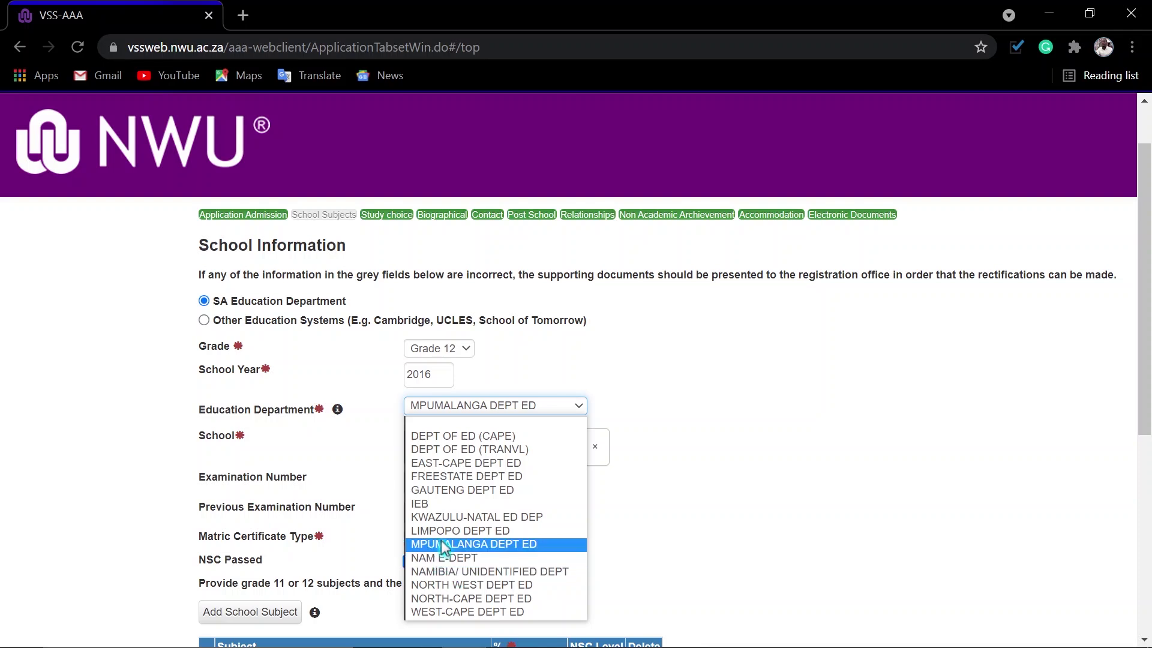
{"action": "left_click", "coordinate": [695, 513]}
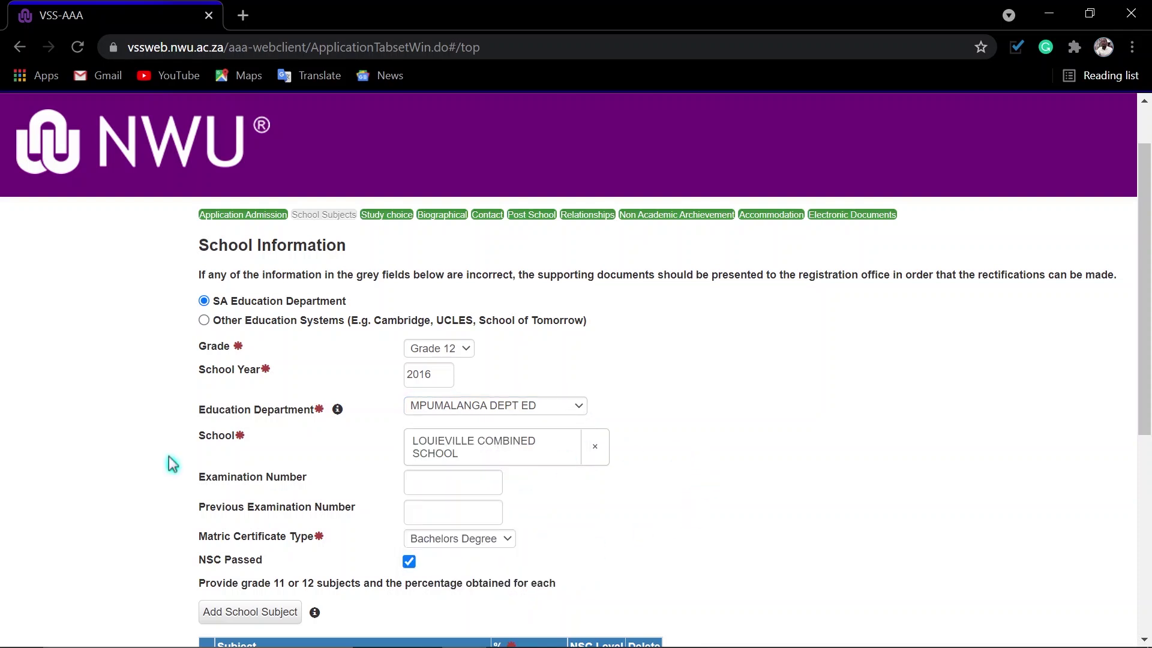
{"action": "left_click", "coordinate": [567, 453]}
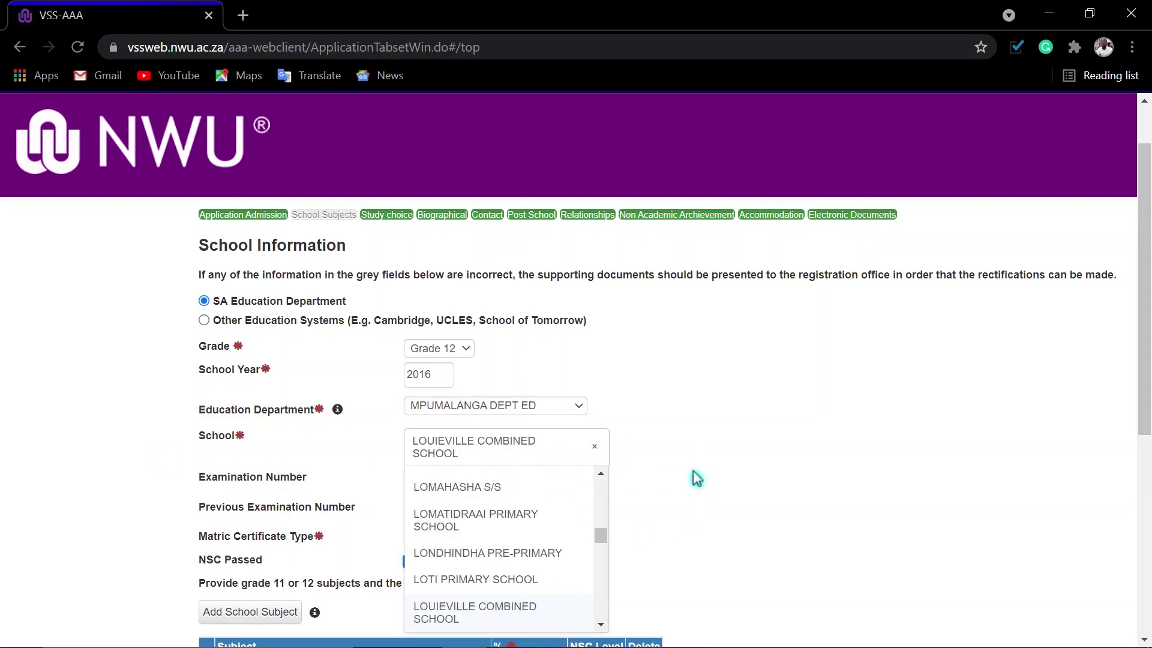
{"action": "left_click", "coordinate": [697, 478]}
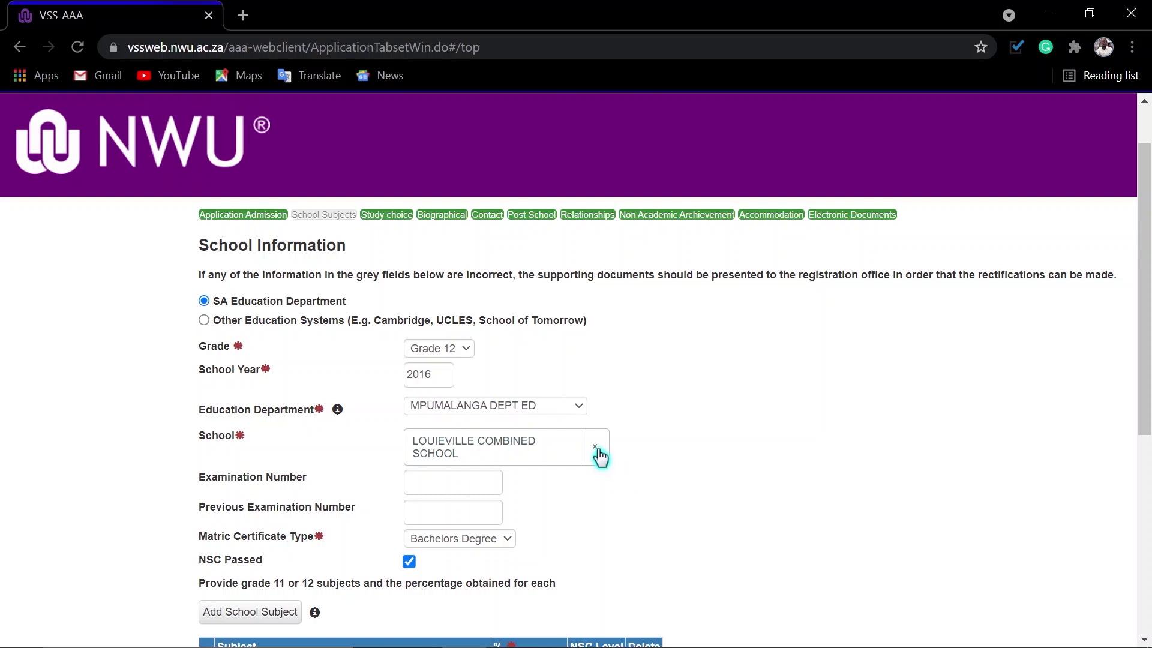
Review the matric certificate type options, the NSC Passed setting and the listed school subjects with their percentages
{"action": "scroll", "coordinate": [657, 517], "scroll_direction": "down", "scroll_amount": 1}
{"action": "scroll", "coordinate": [660, 520], "scroll_direction": "down", "scroll_amount": 2}
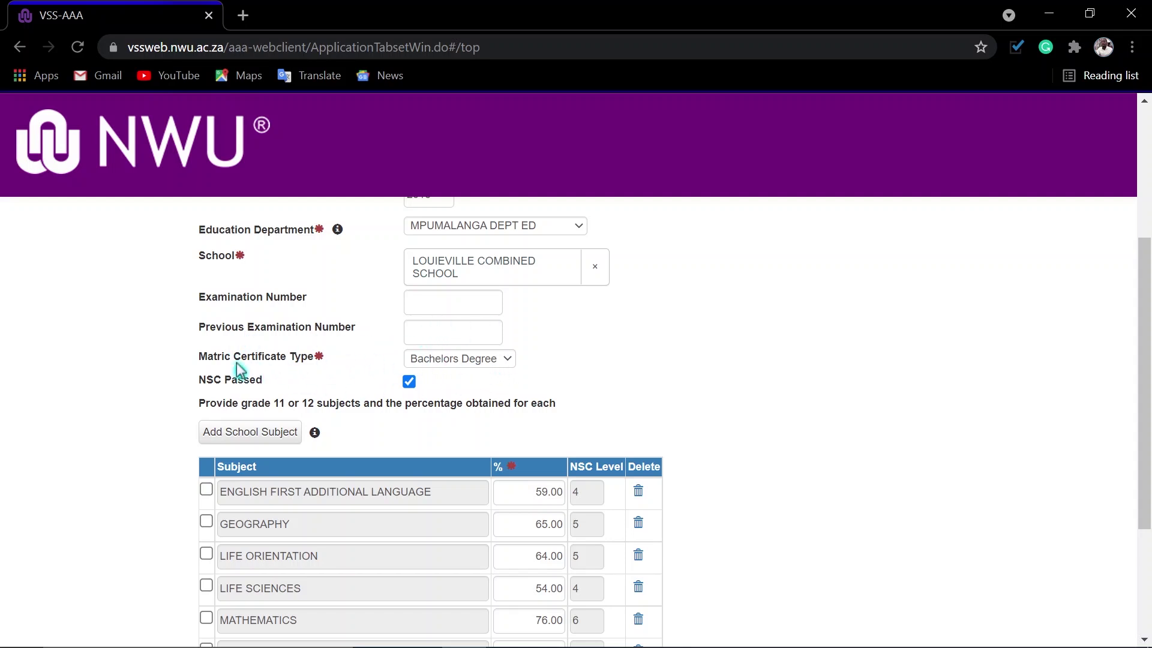
{"action": "left_click", "coordinate": [477, 361]}
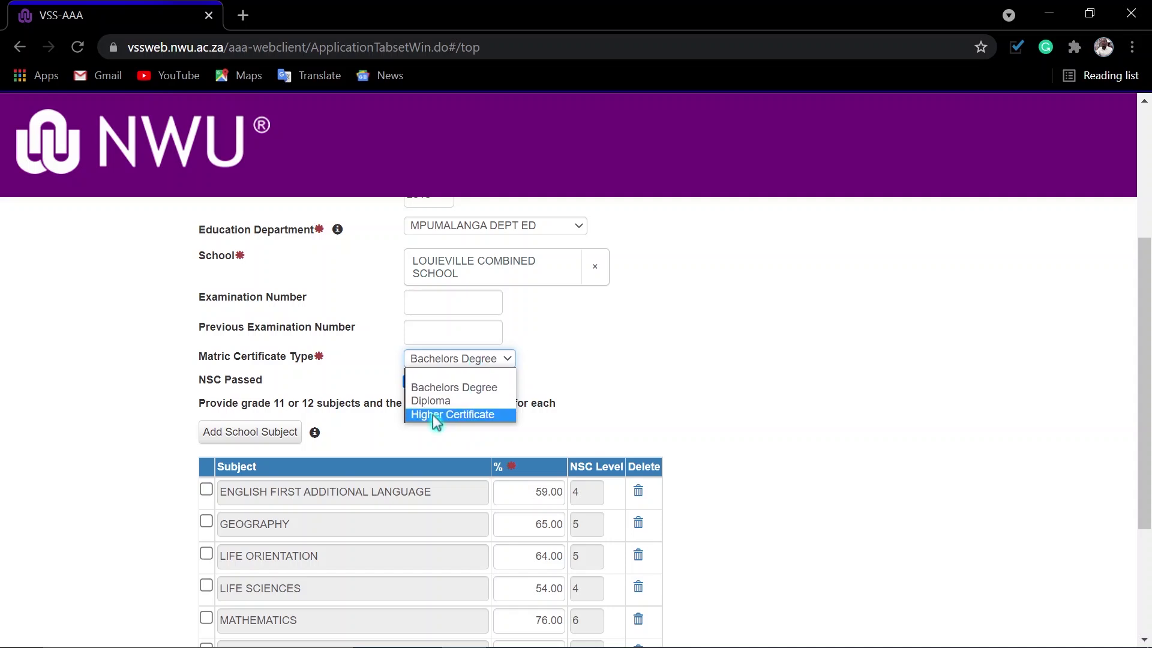
{"action": "left_click", "coordinate": [438, 370]}
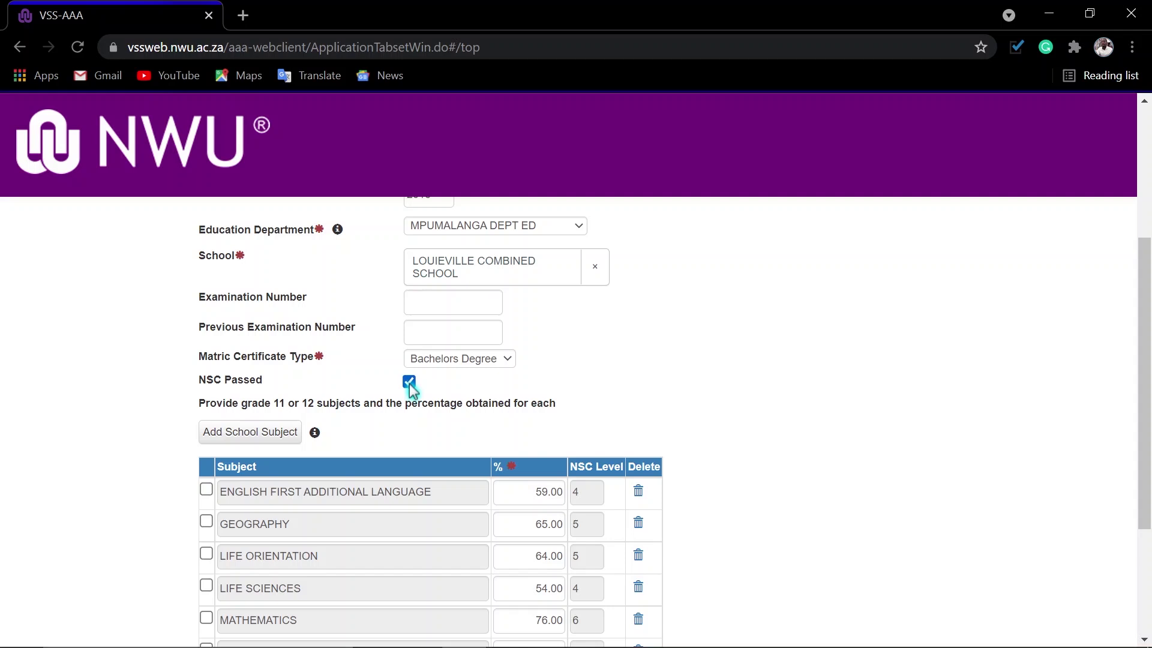
{"action": "scroll", "coordinate": [600, 405], "scroll_direction": "down", "scroll_amount": 3}
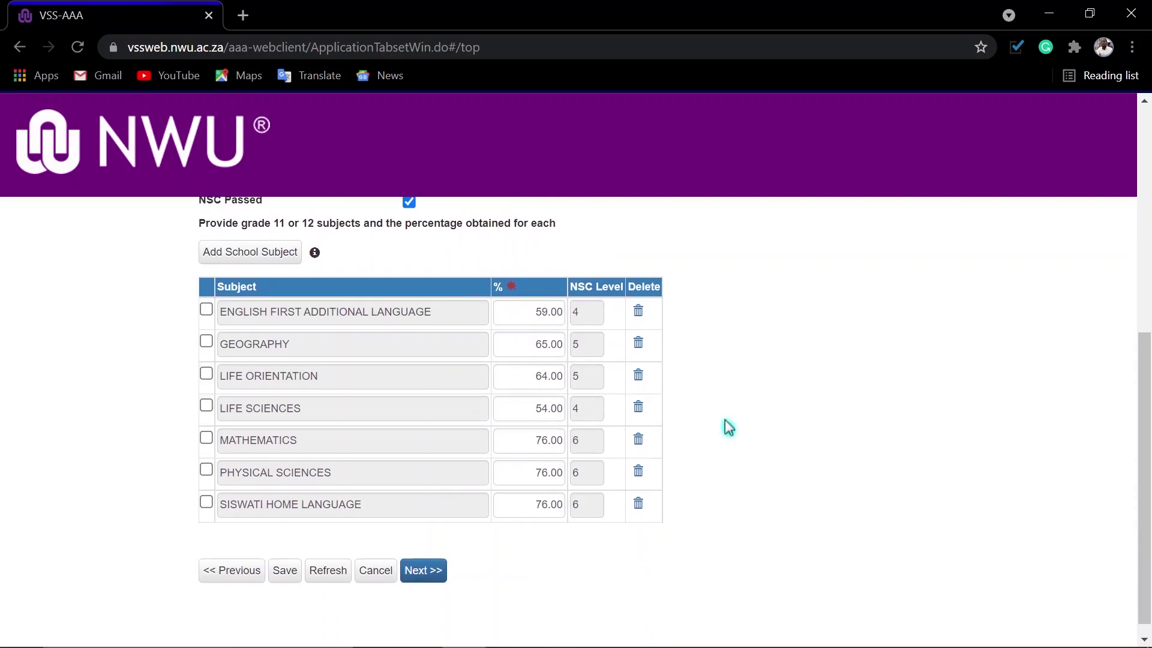
{"action": "scroll", "coordinate": [496, 403], "scroll_direction": "up", "scroll_amount": 2}
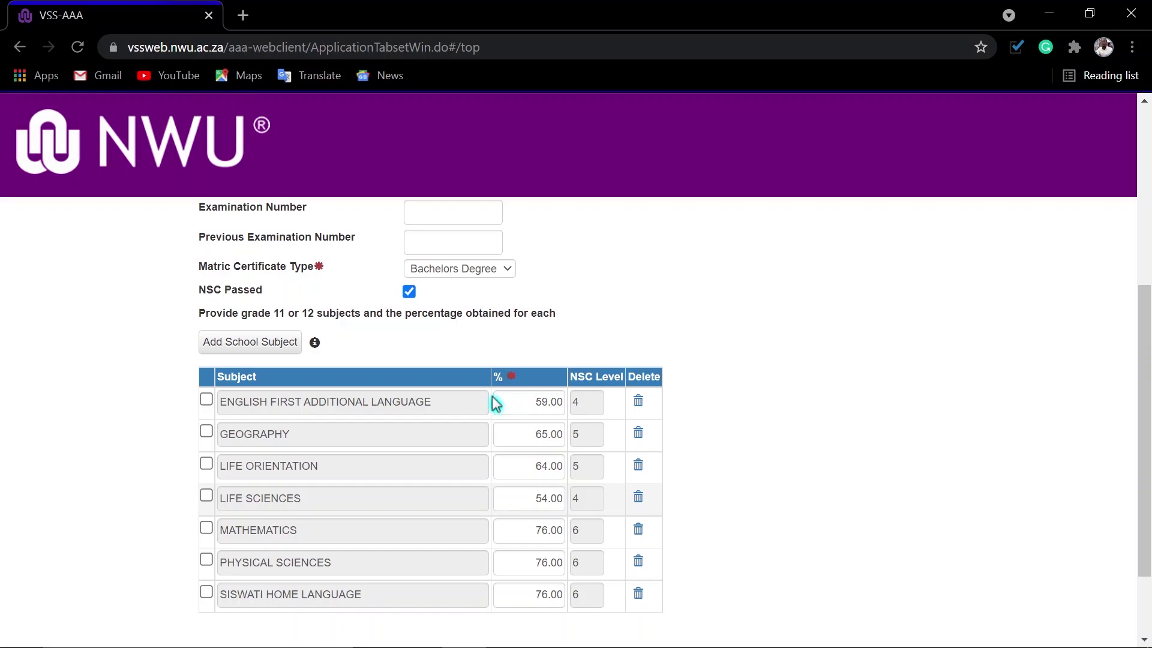
Open the list for adding school subjects, browse it to the end, and return to the school information without selecting any
{"action": "left_click", "coordinate": [254, 346]}
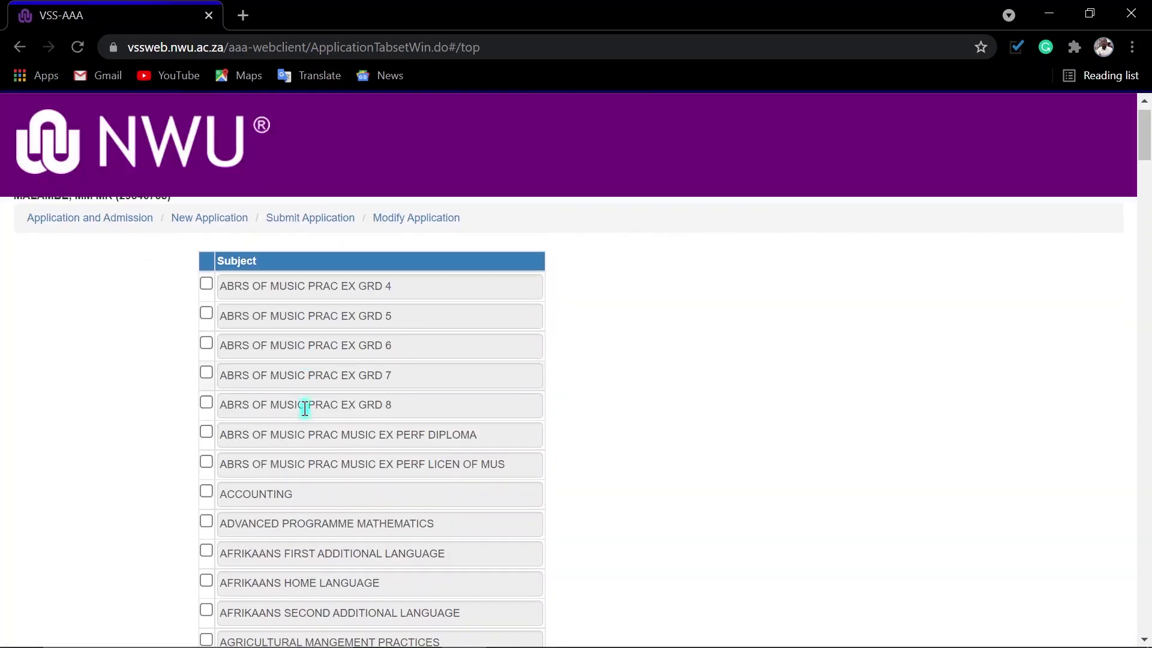
{"action": "scroll", "coordinate": [305, 408], "scroll_direction": "down", "scroll_amount": 6}
{"action": "scroll", "coordinate": [304, 408], "scroll_direction": "down", "scroll_amount": 20}
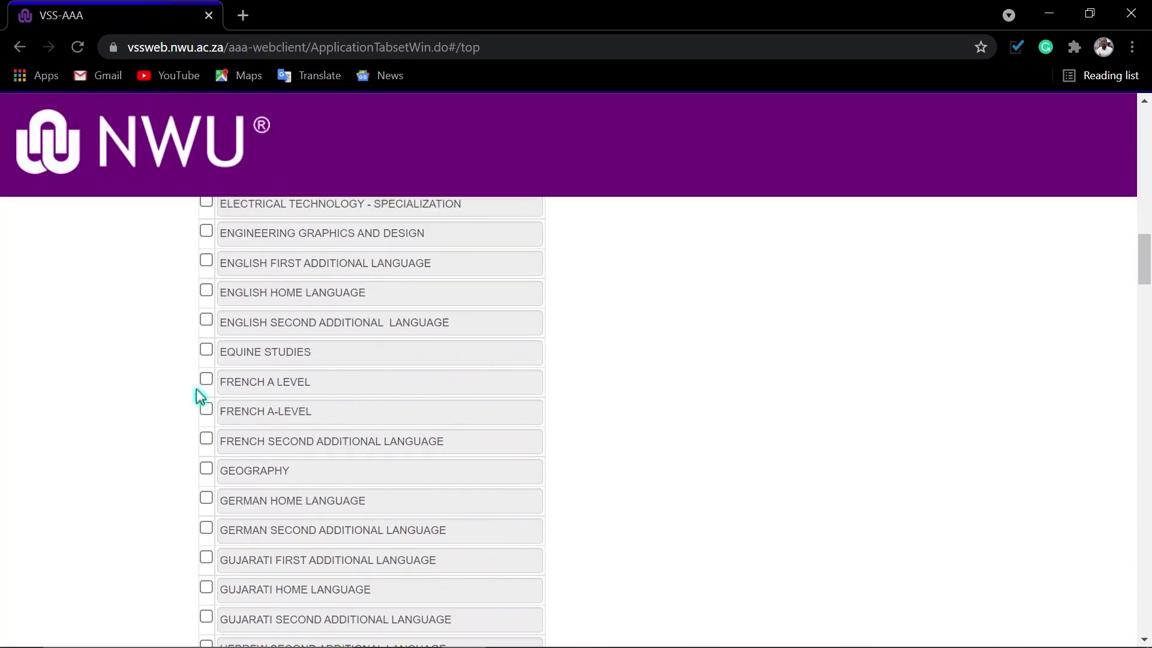
{"action": "scroll", "coordinate": [205, 436], "scroll_direction": "down", "scroll_amount": 4}
{"action": "scroll", "coordinate": [205, 429], "scroll_direction": "up", "scroll_amount": 5}
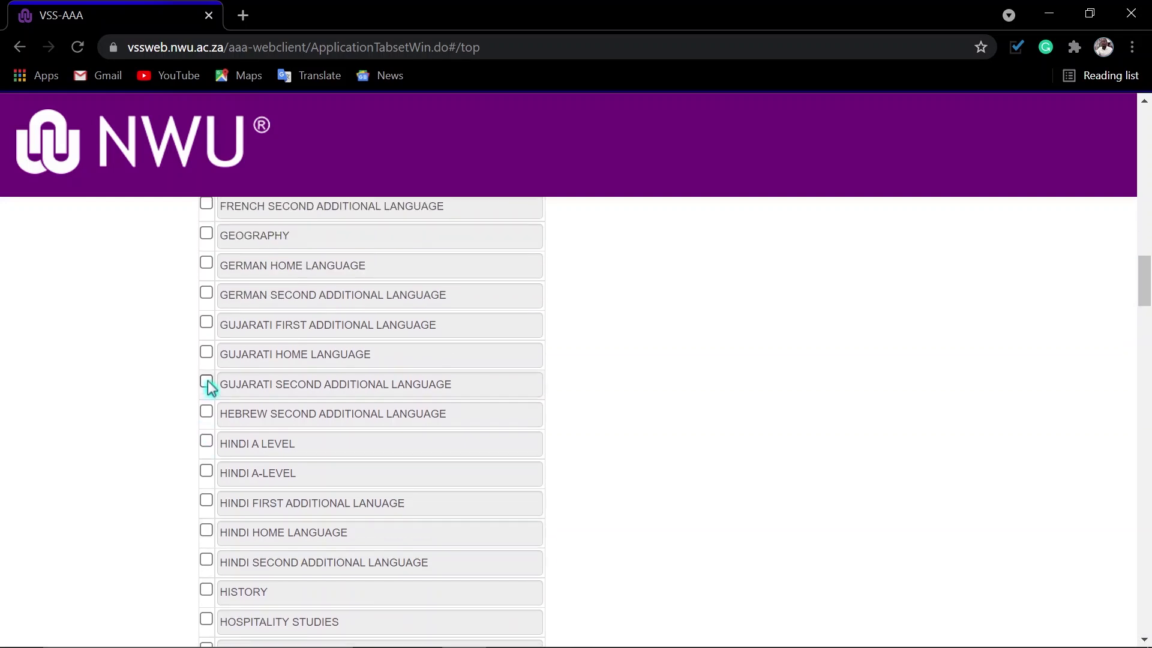
{"action": "scroll", "coordinate": [675, 474], "scroll_direction": "down", "scroll_amount": 20}
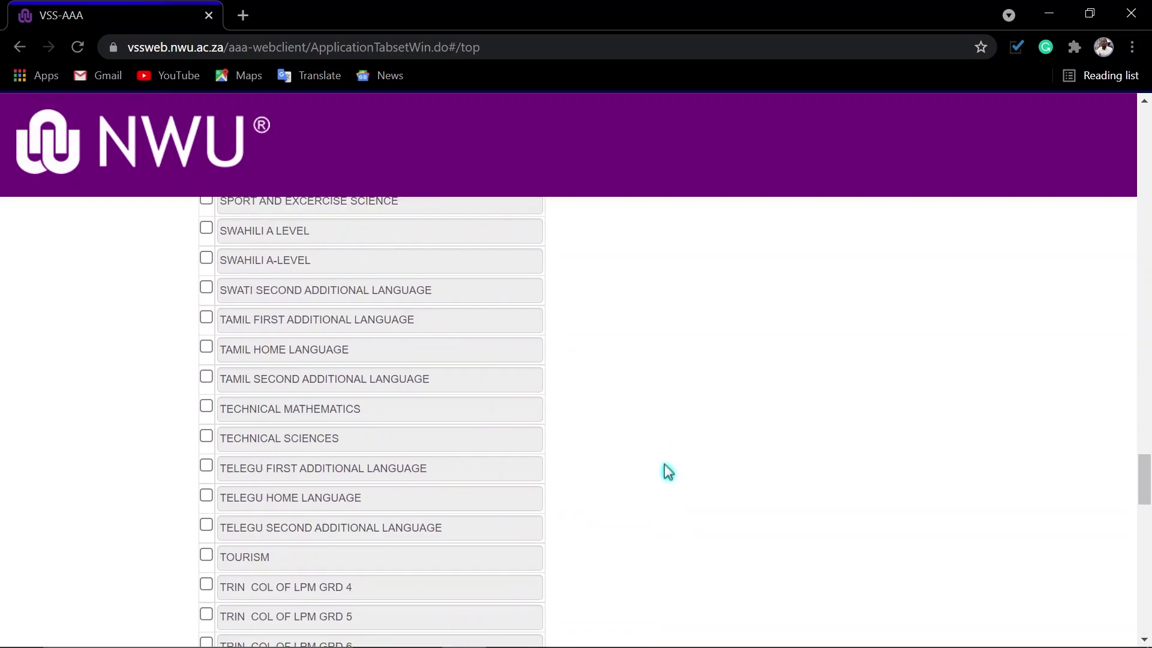
{"action": "scroll", "coordinate": [694, 466], "scroll_direction": "down", "scroll_amount": 6}
{"action": "left_click_drag", "start_coordinate": [1144, 564], "coordinate": [1144, 596]}
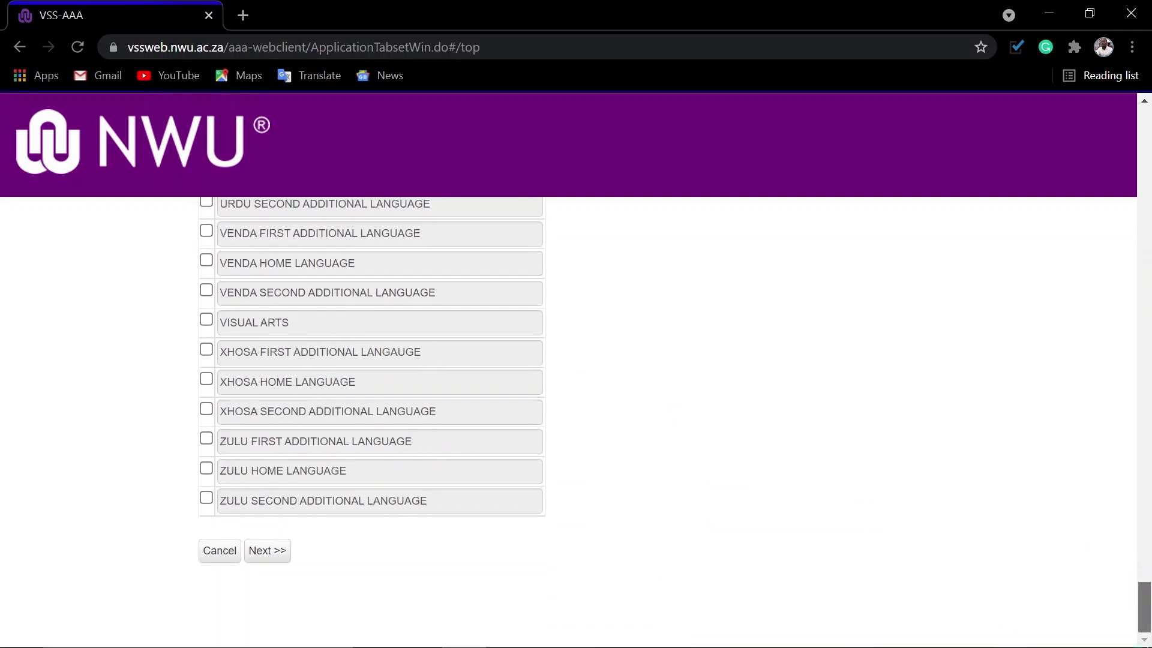
{"action": "left_click", "coordinate": [250, 552]}
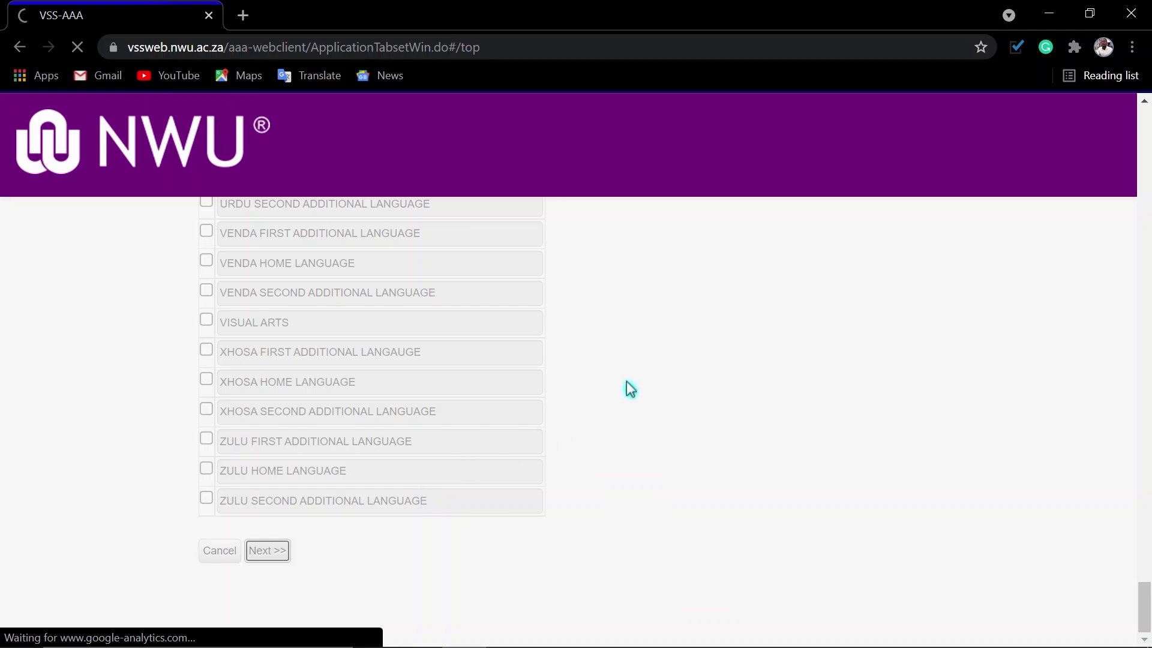
Continue past the listed school subjects to the choice of study
{"action": "scroll", "coordinate": [633, 483], "scroll_direction": "down", "scroll_amount": 6}
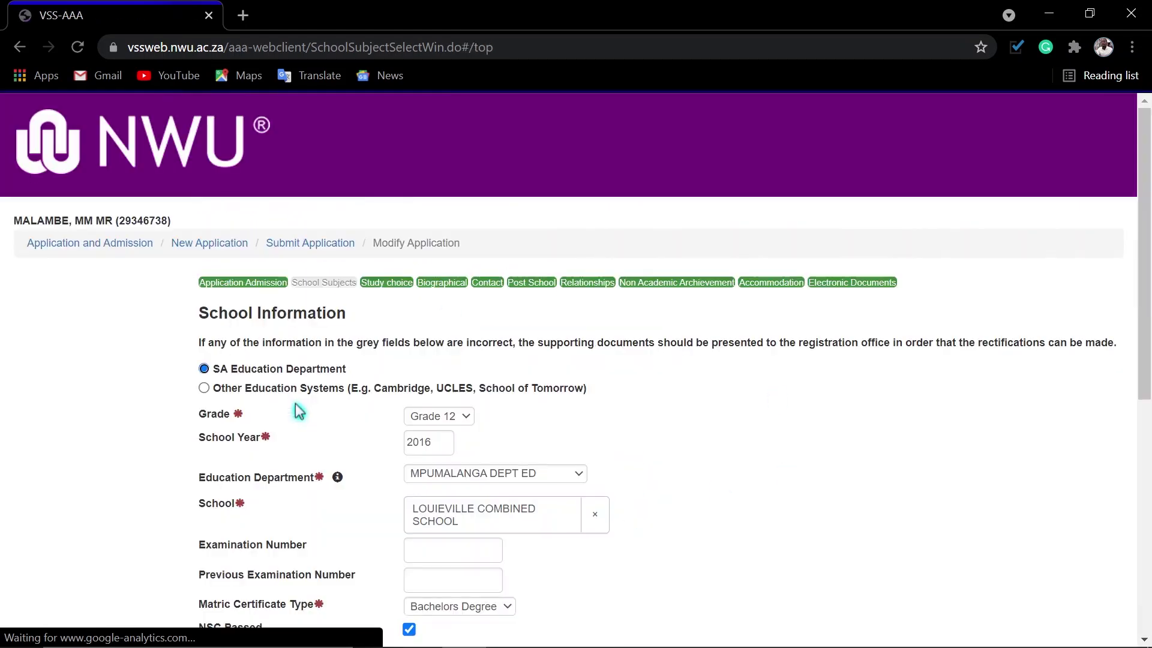
{"action": "scroll", "coordinate": [333, 422], "scroll_direction": "down", "scroll_amount": 6}
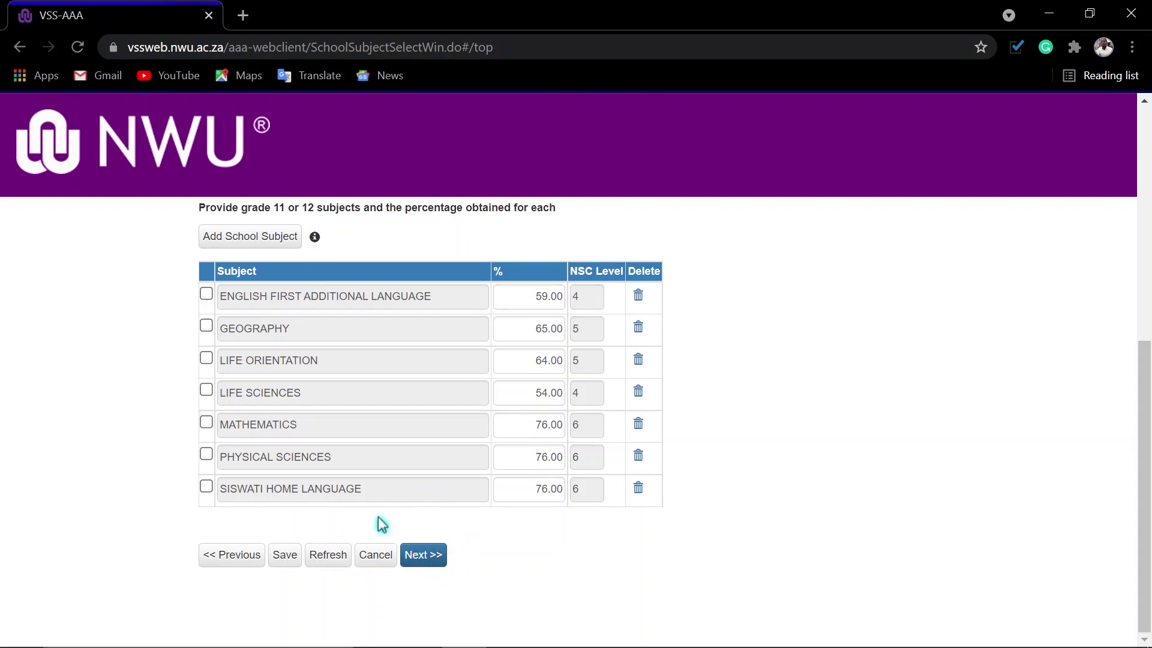
{"action": "left_click", "coordinate": [420, 559]}
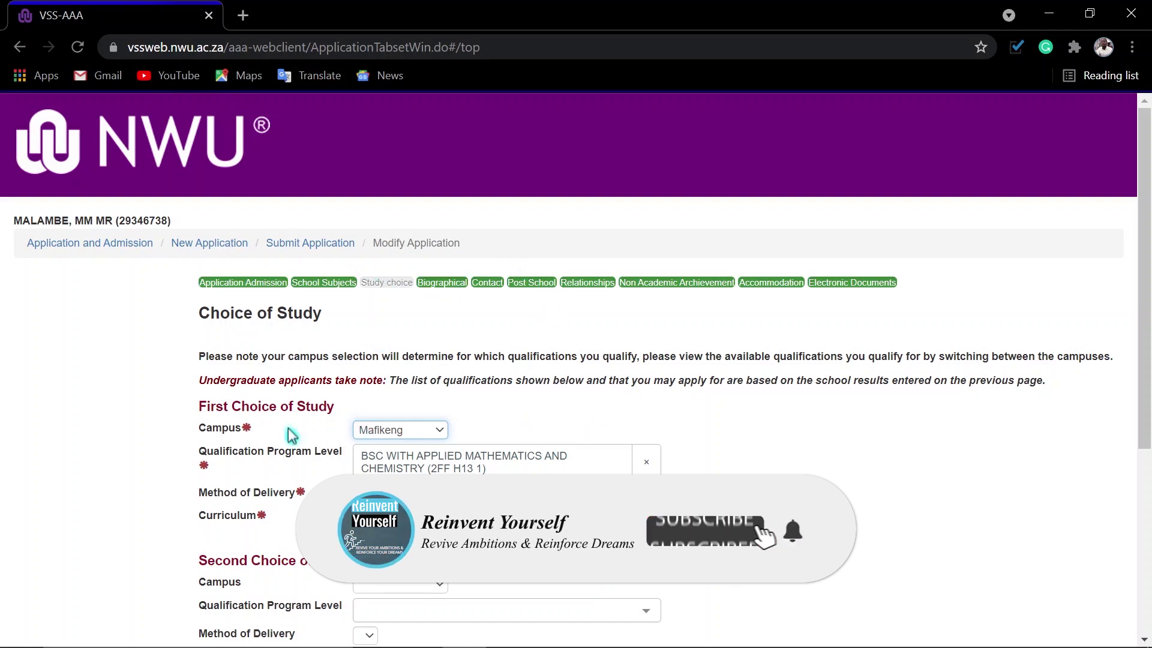
Review the first choice of study: its campus options, qualification program level, method of delivery and curriculum
{"action": "left_click", "coordinate": [429, 434]}
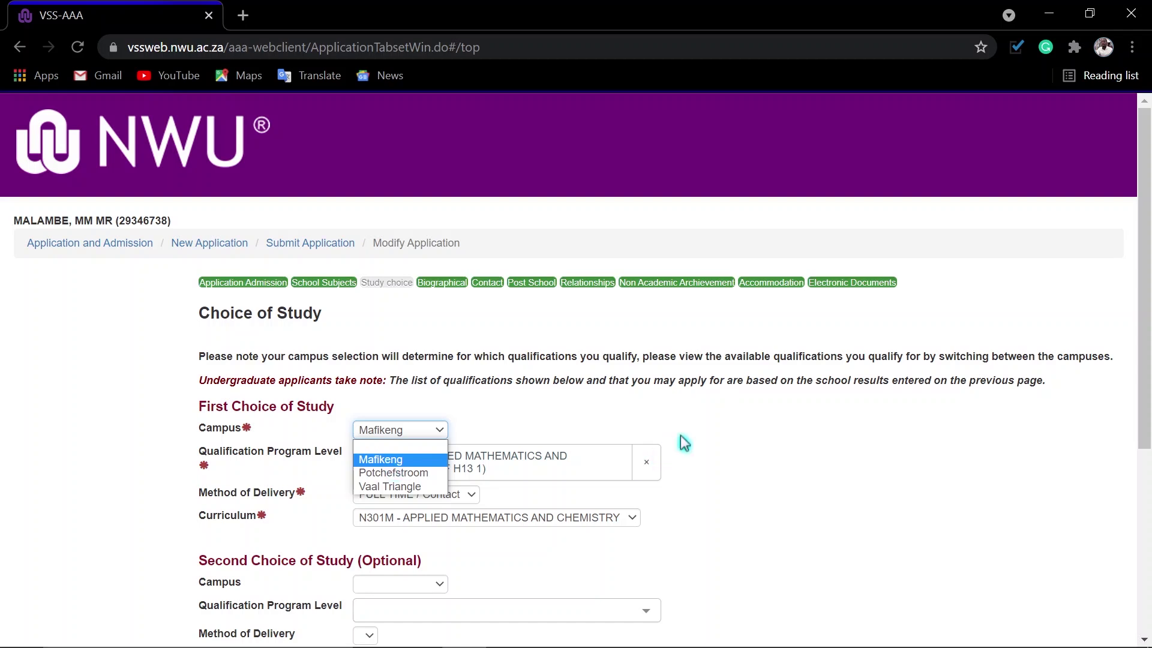
{"action": "left_click", "coordinate": [715, 430]}
{"action": "scroll", "coordinate": [411, 478], "scroll_direction": "down", "scroll_amount": 2}
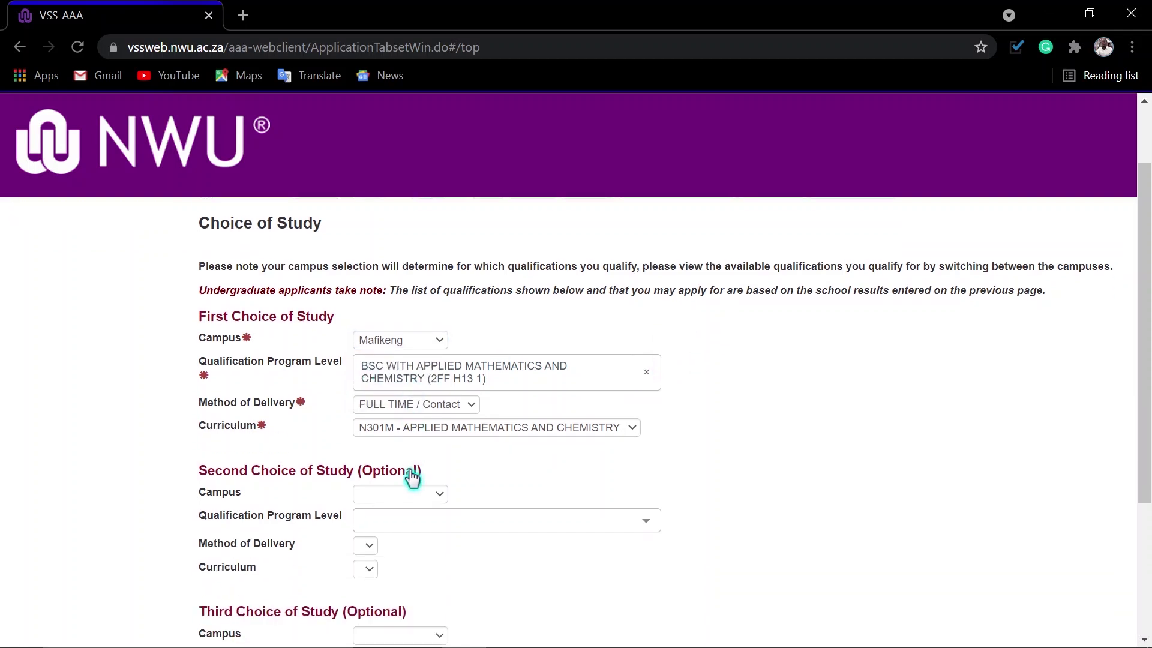
{"action": "left_click", "coordinate": [527, 383]}
{"action": "left_click", "coordinate": [546, 384]}
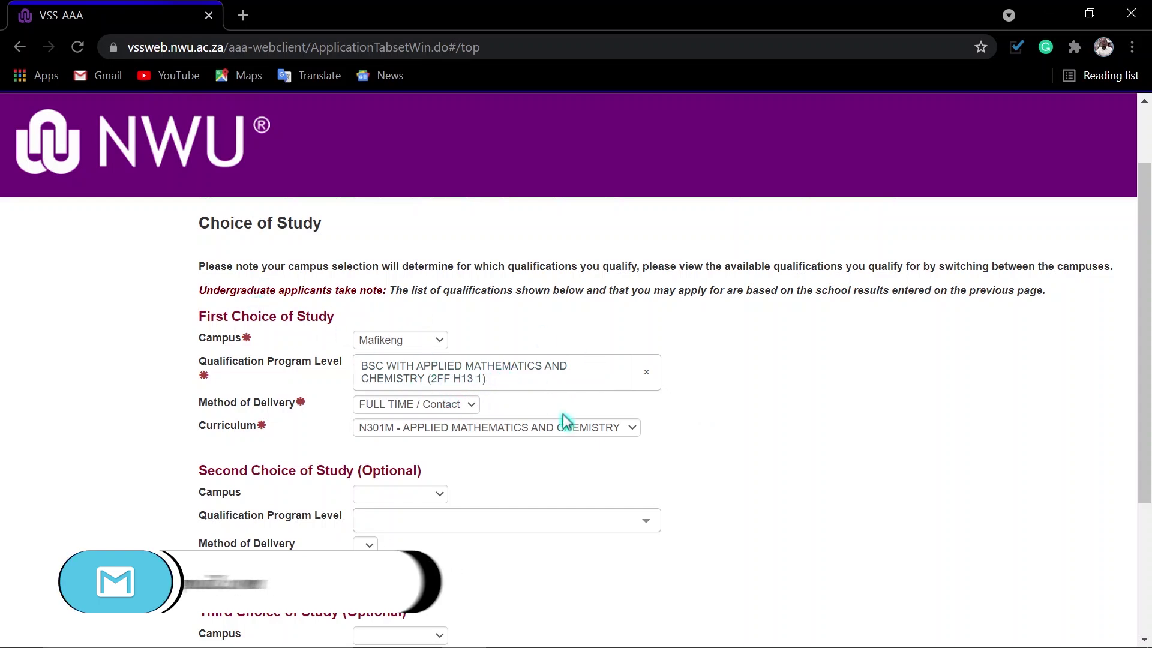
{"action": "scroll", "coordinate": [721, 450], "scroll_direction": "down", "scroll_amount": 2}
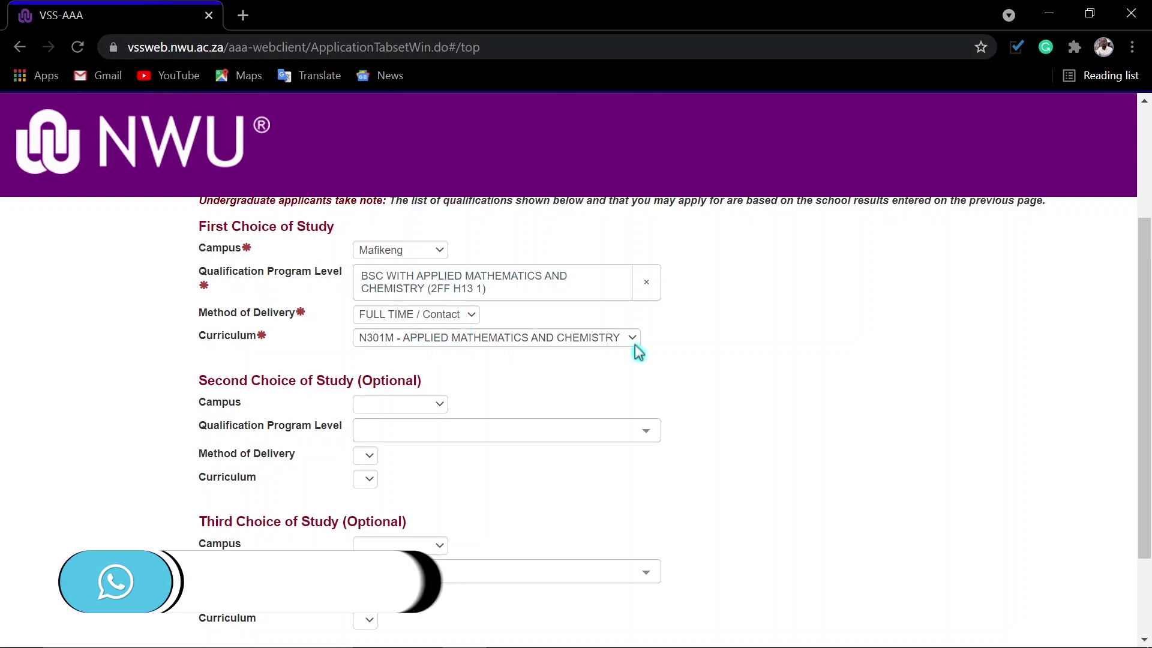
{"action": "scroll", "coordinate": [763, 388], "scroll_direction": "down", "scroll_amount": 2}
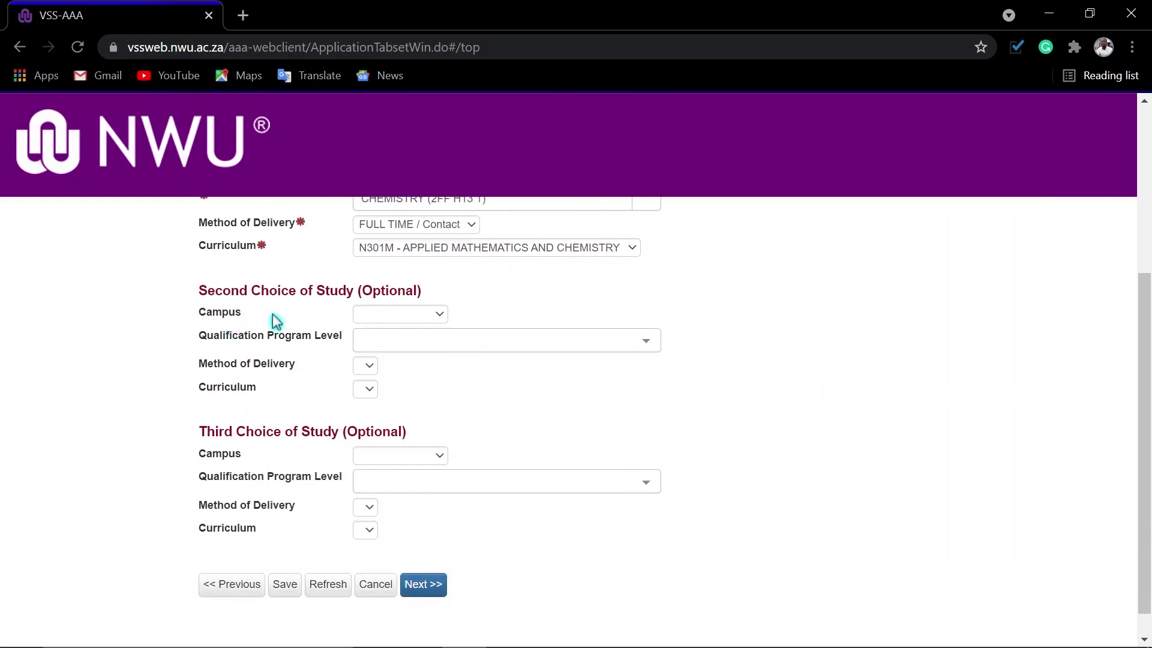
Set the campus of the second choice of study to Vaal Triangle
{"action": "left_click", "coordinate": [415, 314]}
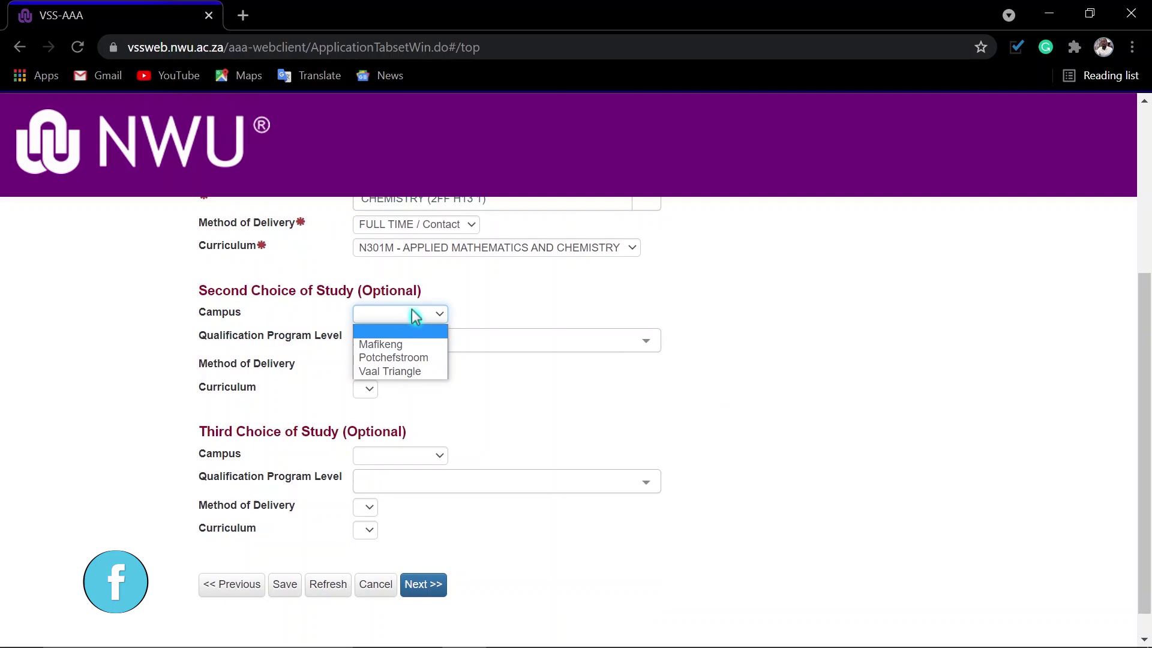
{"action": "left_click", "coordinate": [393, 371]}
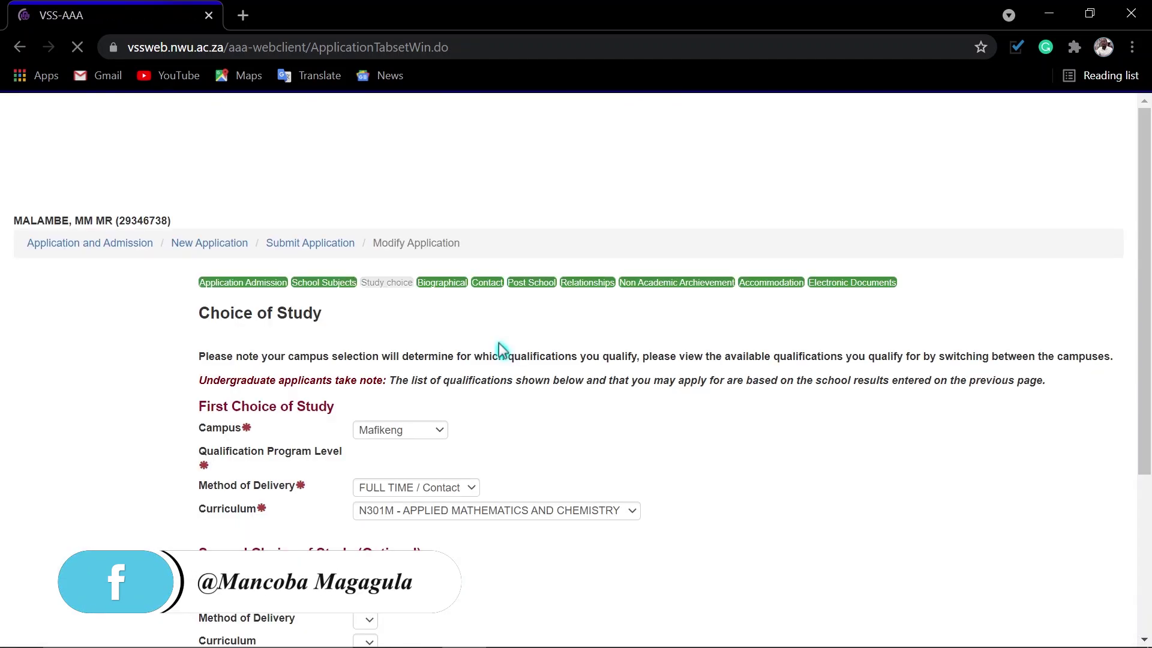
{"action": "scroll", "coordinate": [576, 480], "scroll_direction": "down", "scroll_amount": 5}
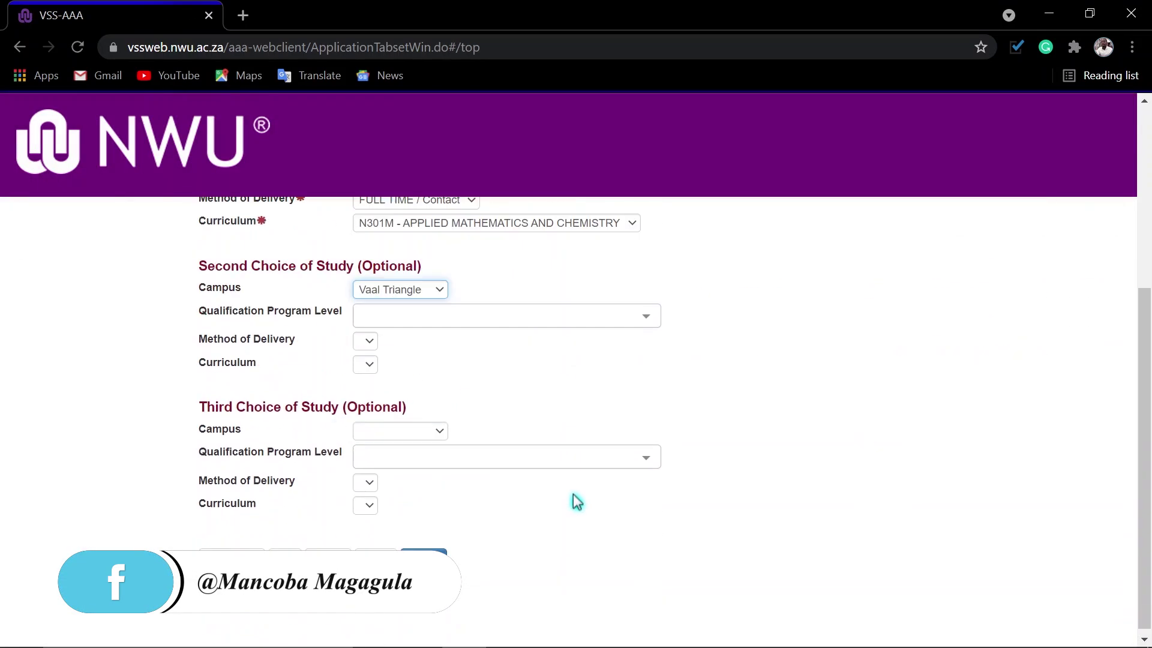
Set the second choice's qualification program level to BSC WITH COMPUTER SCIENCE AND STATISTICS (2FF H26 1)
{"action": "left_click", "coordinate": [647, 458]}
{"action": "left_click", "coordinate": [648, 459]}
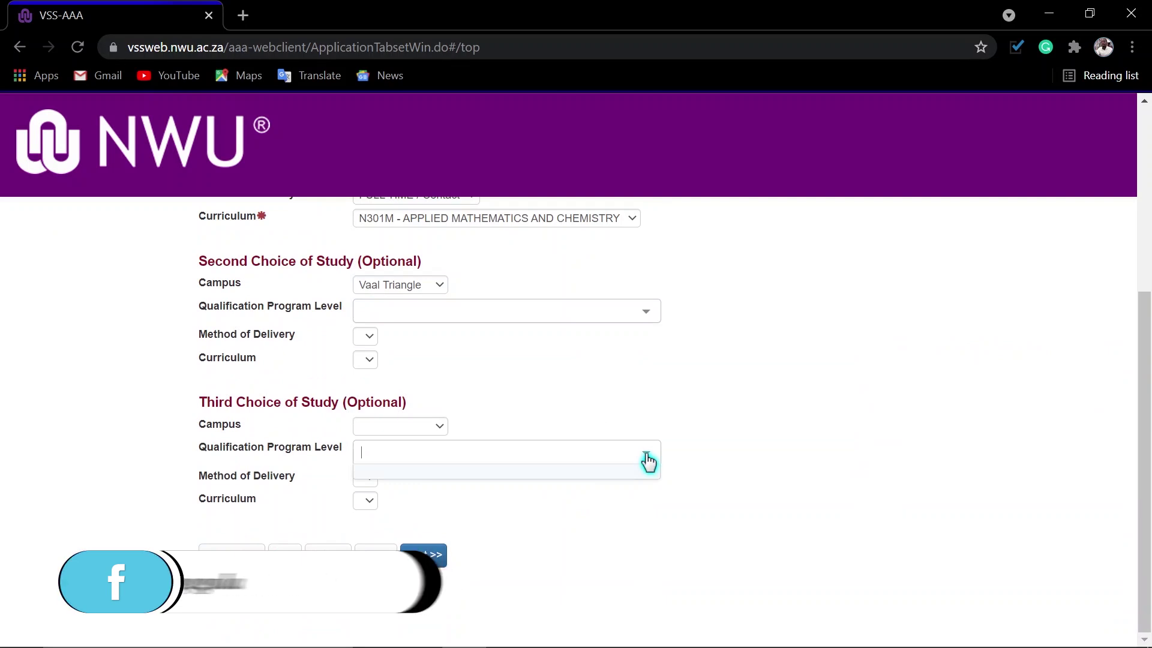
{"action": "left_click", "coordinate": [612, 313]}
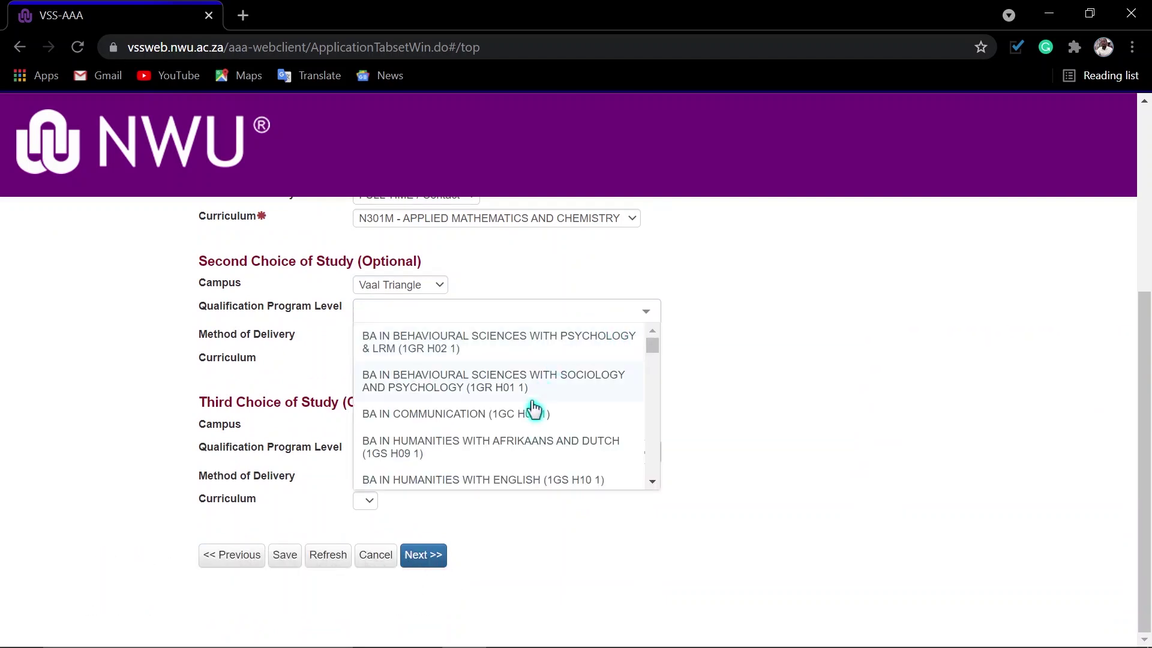
{"action": "scroll", "coordinate": [483, 440], "scroll_direction": "down", "scroll_amount": 2}
{"action": "scroll", "coordinate": [484, 439], "scroll_direction": "down", "scroll_amount": 10}
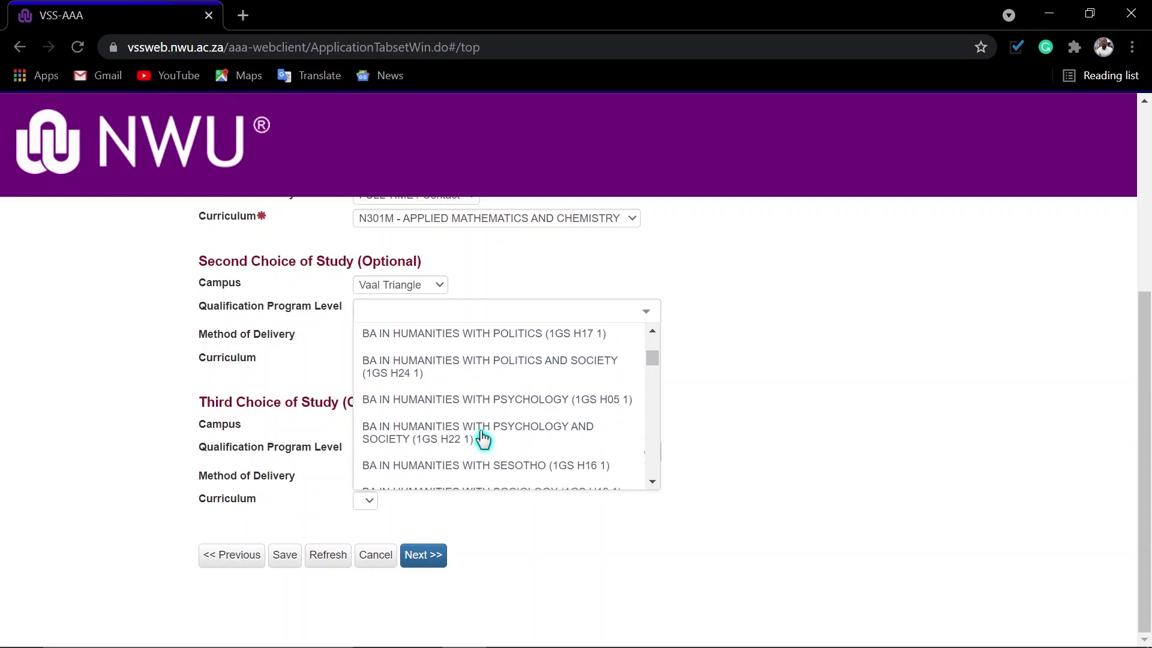
{"action": "scroll", "coordinate": [501, 432], "scroll_direction": "down", "scroll_amount": 3}
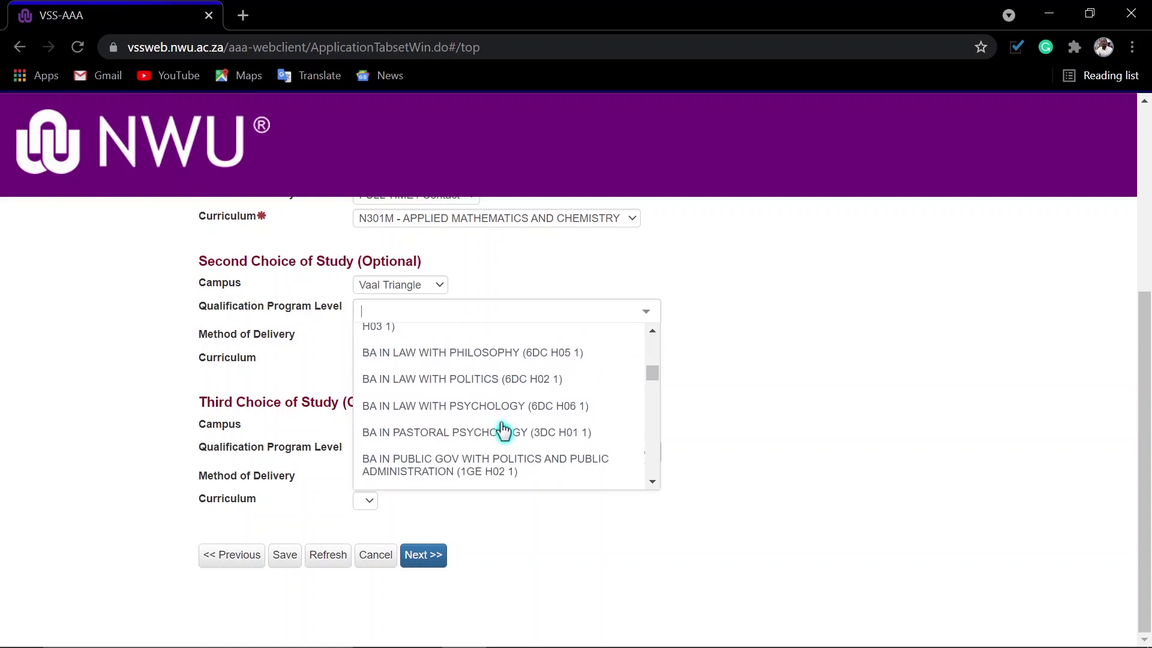
{"action": "scroll", "coordinate": [441, 364], "scroll_direction": "down", "scroll_amount": 4}
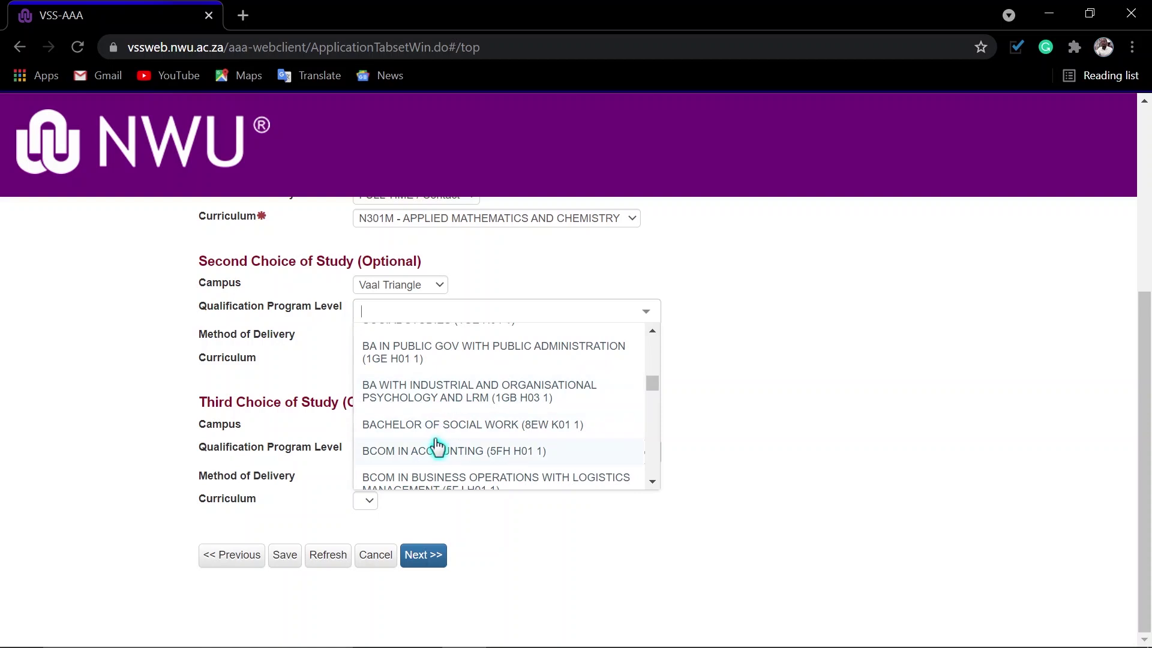
{"action": "scroll", "coordinate": [459, 472], "scroll_direction": "down", "scroll_amount": 3}
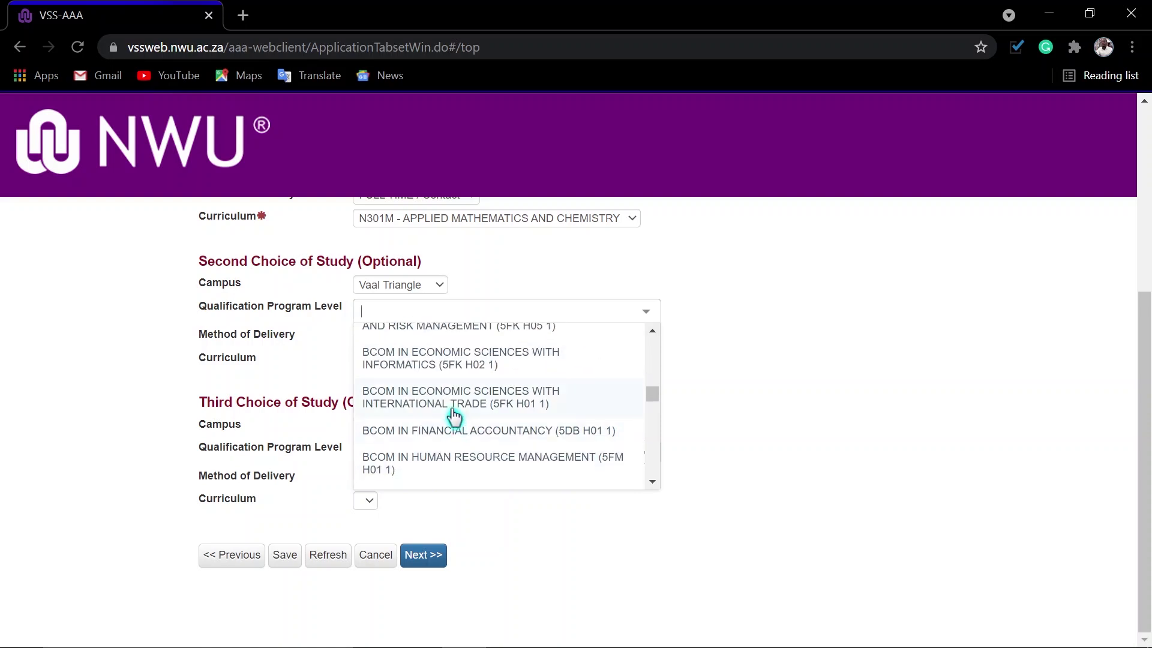
{"action": "scroll", "coordinate": [452, 414], "scroll_direction": "down", "scroll_amount": 3}
{"action": "scroll", "coordinate": [453, 437], "scroll_direction": "down", "scroll_amount": 6}
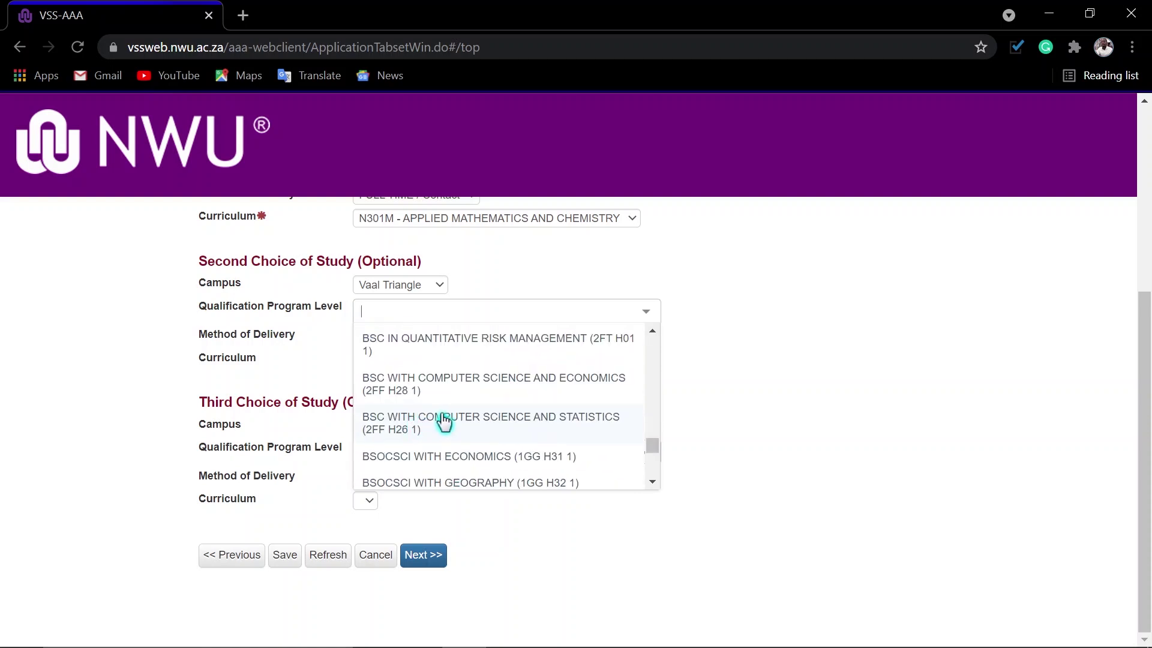
{"action": "left_click", "coordinate": [453, 429]}
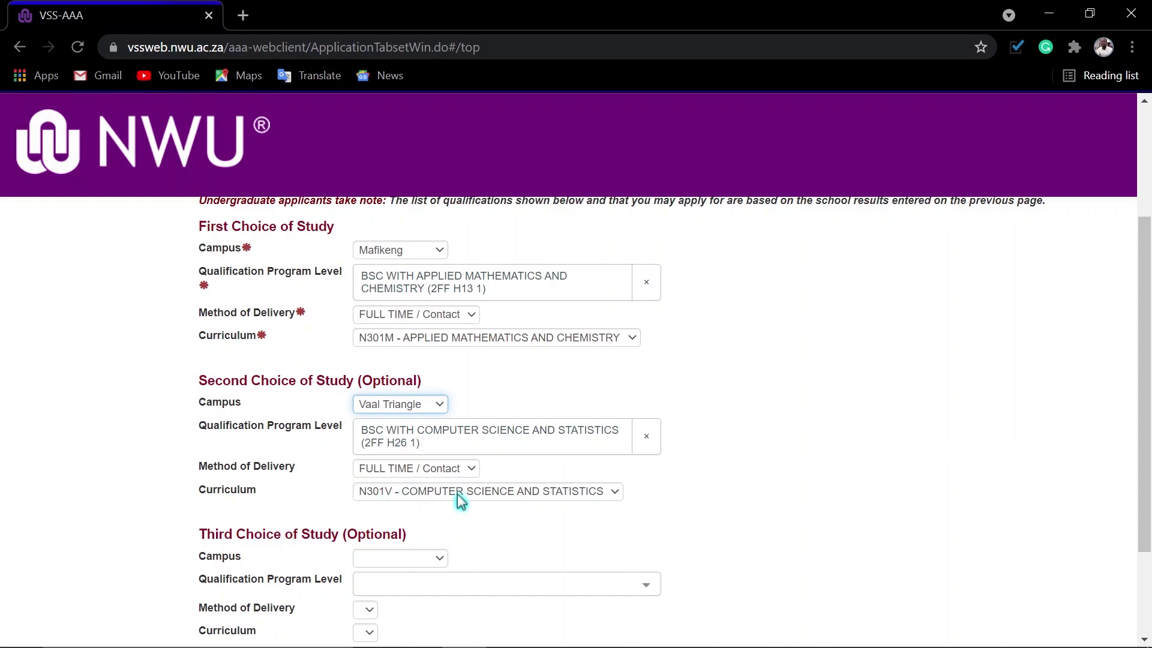
Check the second choice's curriculum, leave the third choice of study empty, and continue to the biographical information
{"action": "left_click", "coordinate": [611, 503]}
{"action": "left_click", "coordinate": [665, 504]}
{"action": "scroll", "coordinate": [665, 503], "scroll_direction": "down", "scroll_amount": 3}
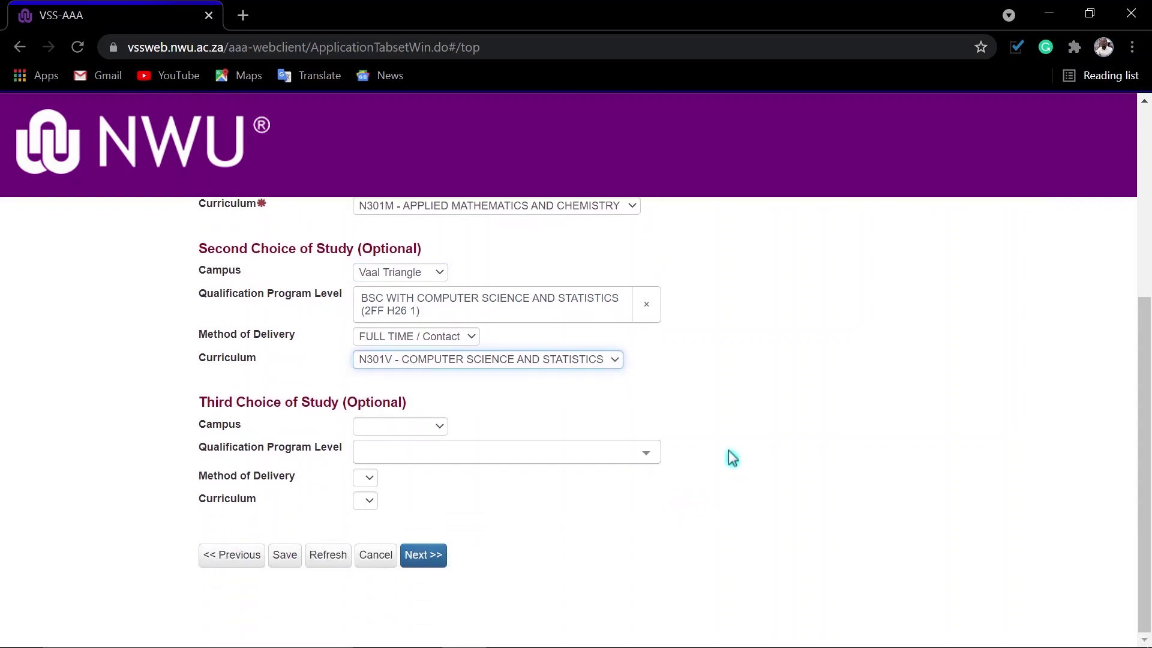
{"action": "scroll", "coordinate": [420, 384], "scroll_direction": "up", "scroll_amount": 2}
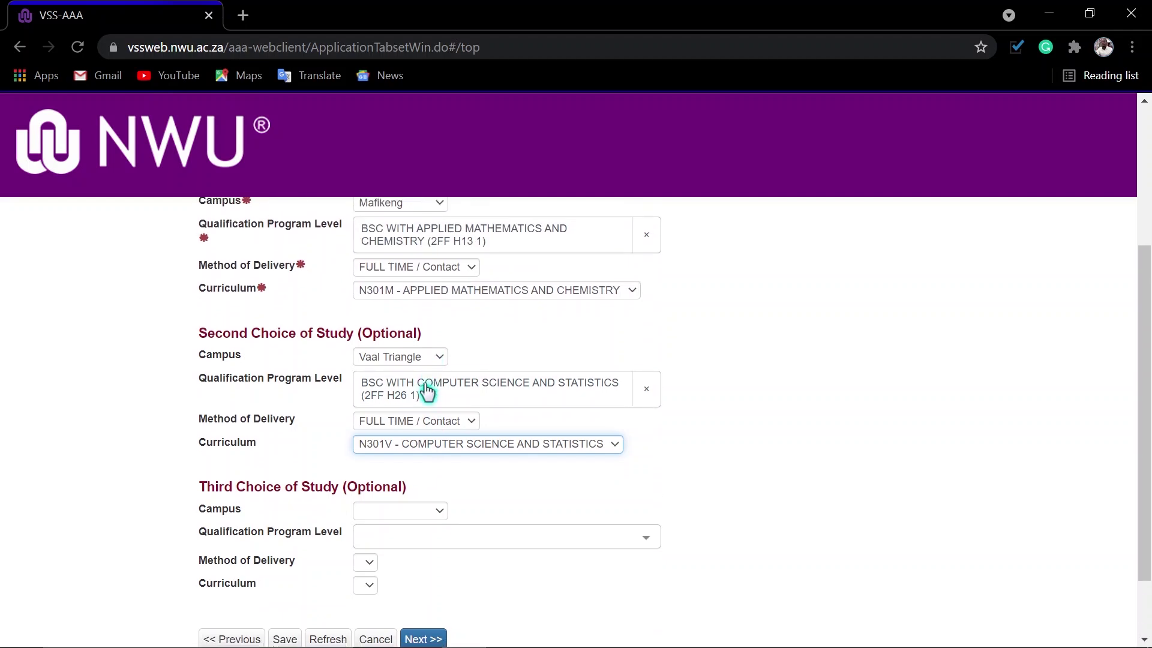
{"action": "scroll", "coordinate": [429, 390], "scroll_direction": "down", "scroll_amount": 2}
{"action": "left_click", "coordinate": [430, 555]}
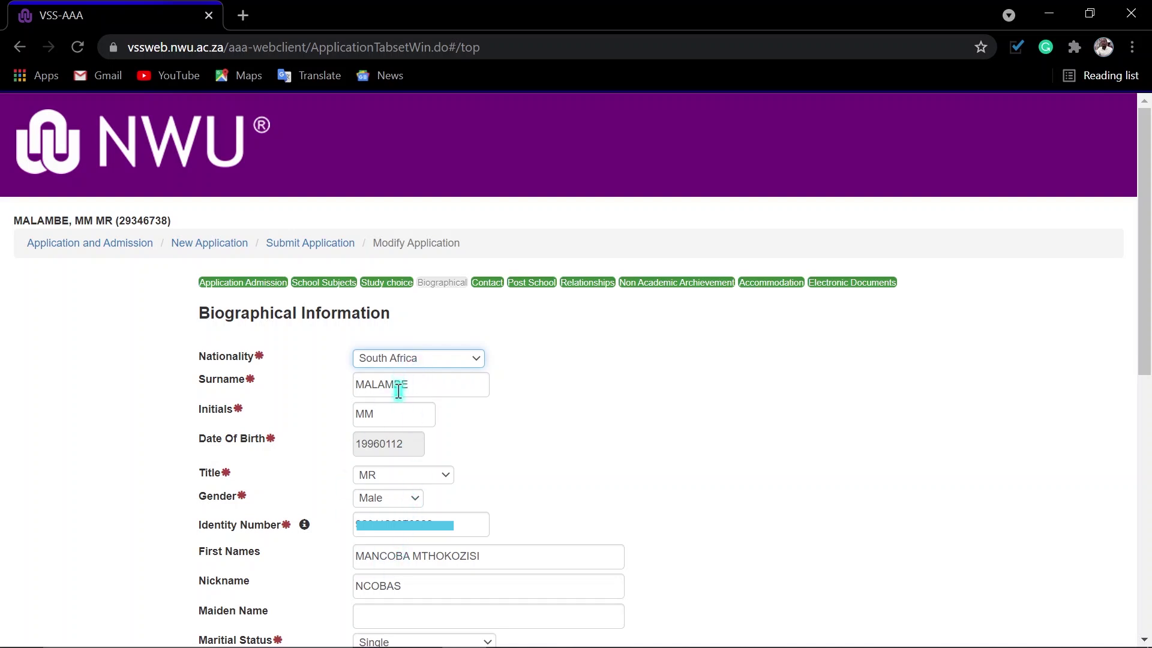
Review the biographical information from nationality through language preferences and disabilities, and continue to the contact information
{"action": "left_click", "coordinate": [434, 360]}
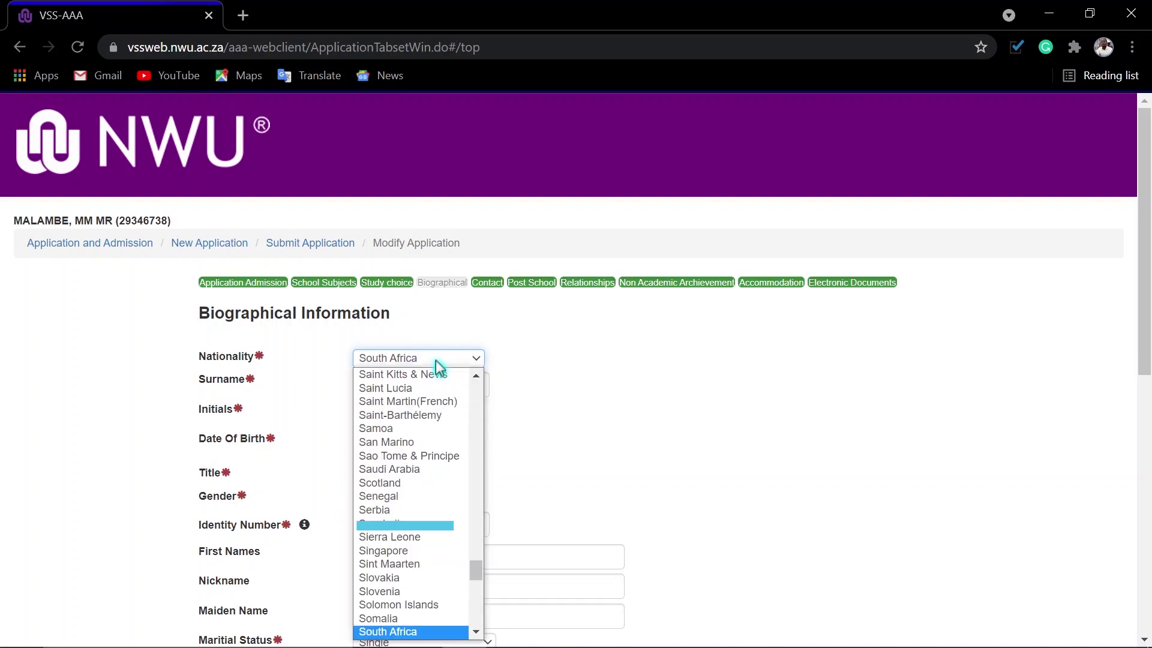
{"action": "left_click", "coordinate": [435, 360]}
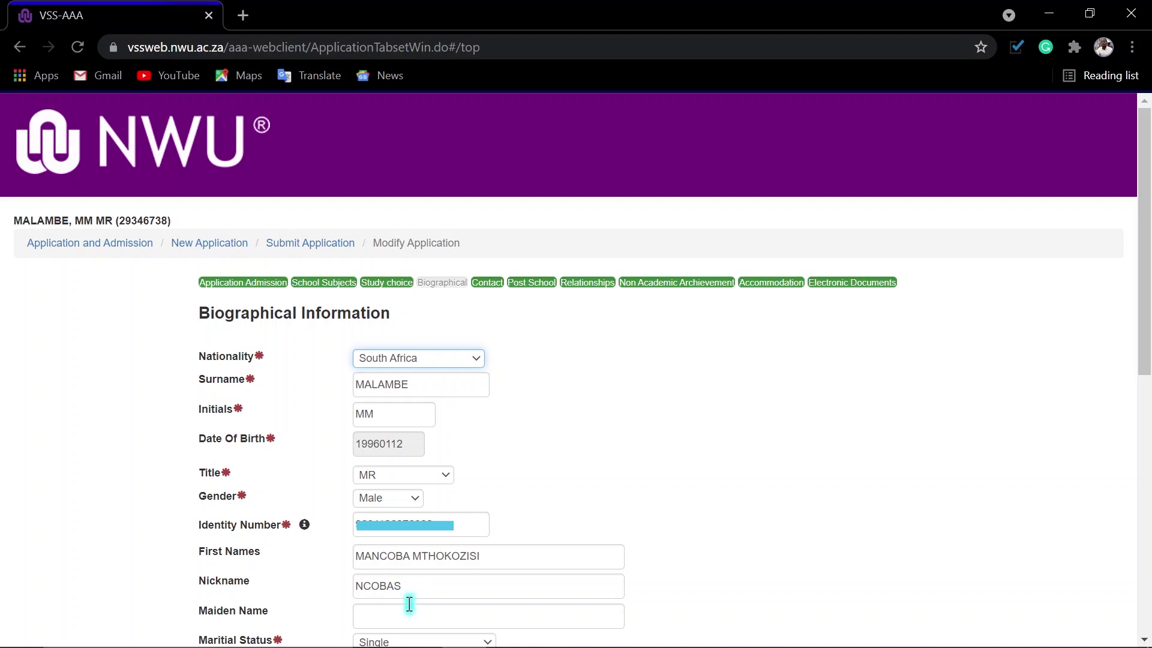
{"action": "scroll", "coordinate": [418, 615], "scroll_direction": "down", "scroll_amount": 6}
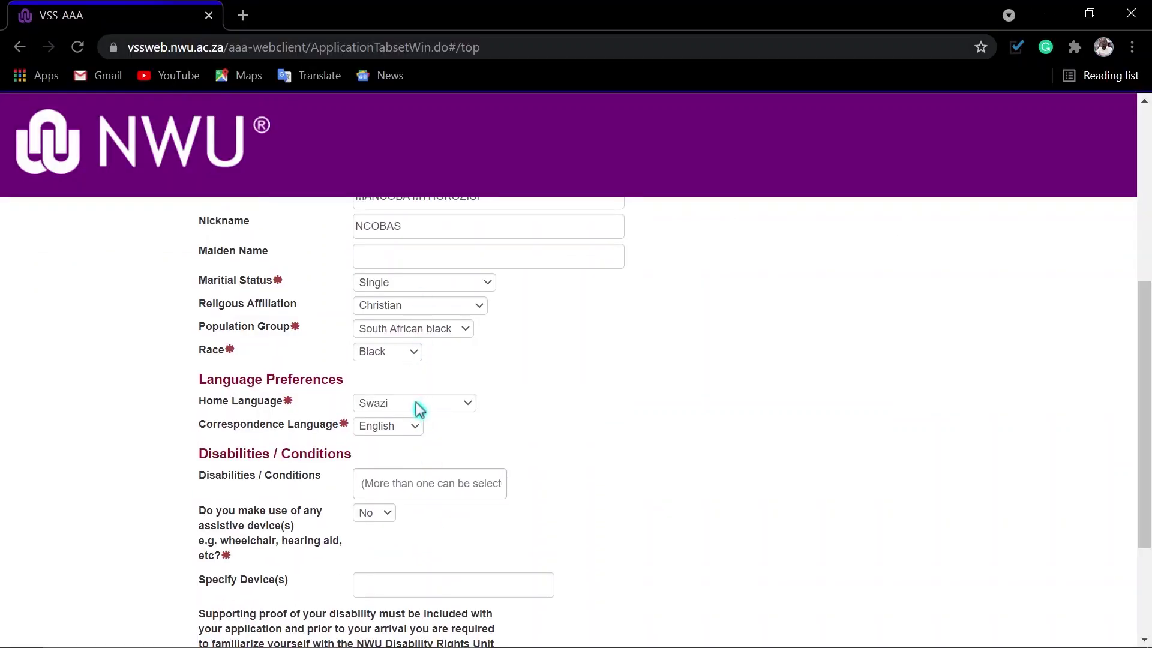
{"action": "scroll", "coordinate": [418, 503], "scroll_direction": "down", "scroll_amount": 2}
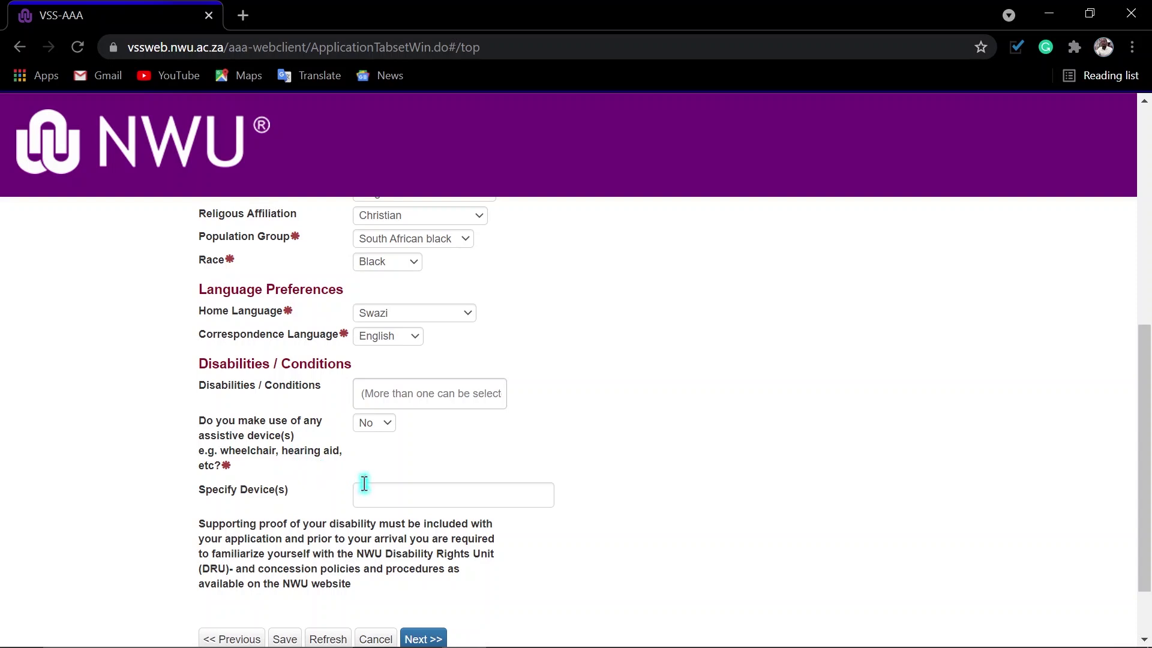
{"action": "scroll", "coordinate": [505, 515], "scroll_direction": "down", "scroll_amount": 2}
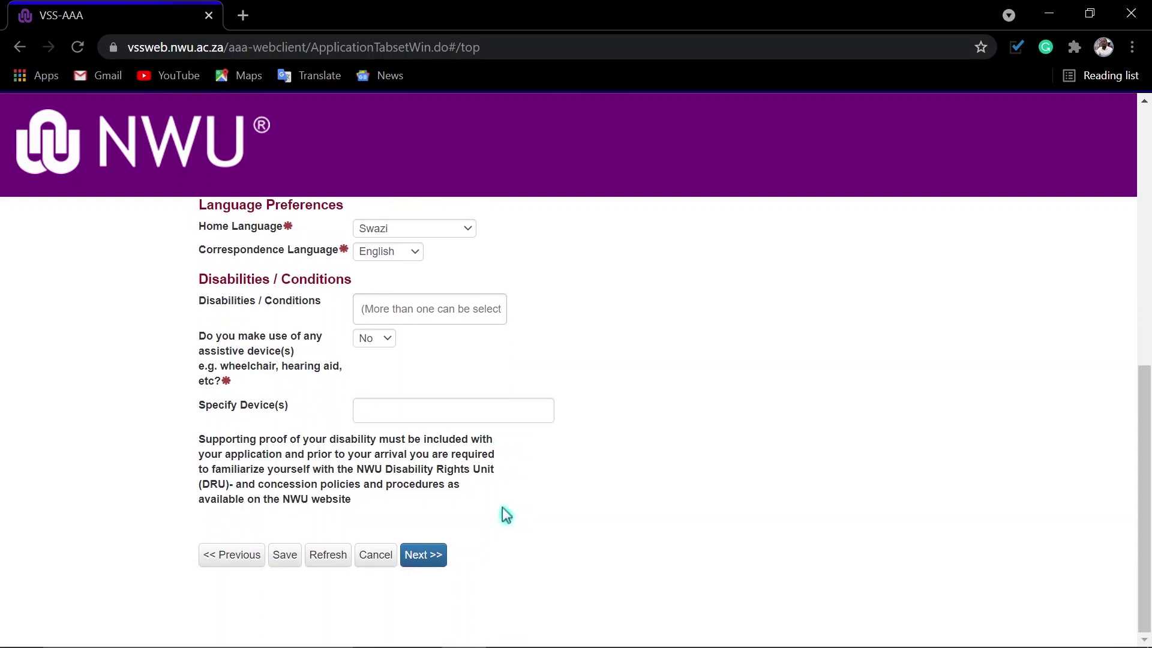
{"action": "left_click", "coordinate": [425, 555]}
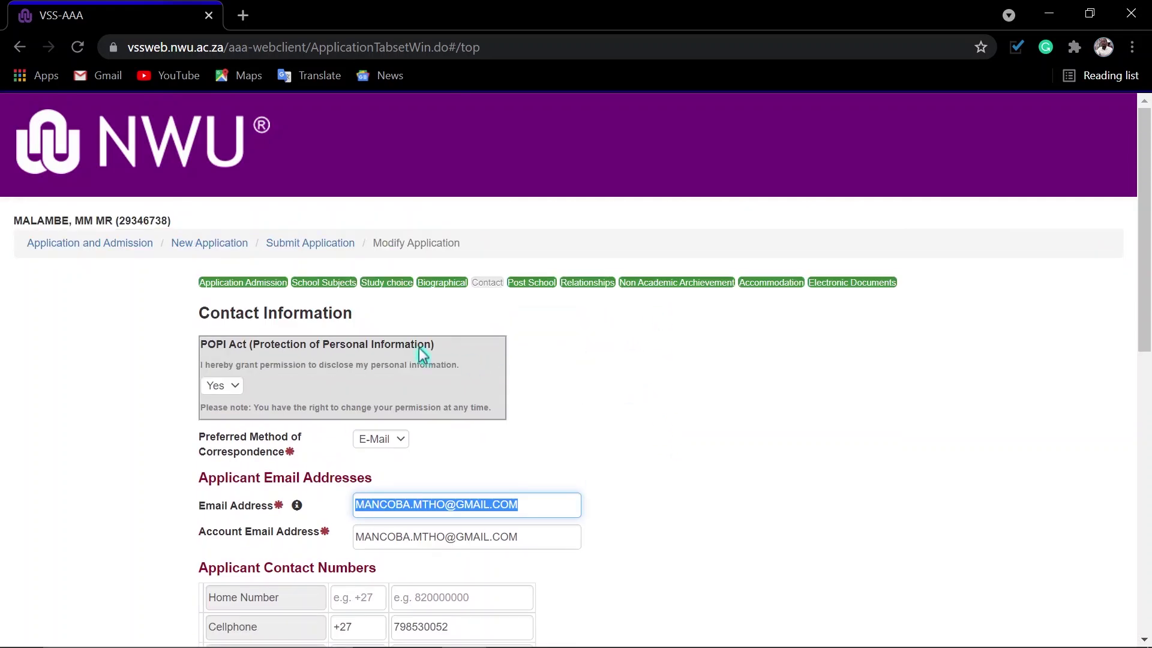
Set the POPI Act disclosure permission to Yes and choose E-Mail as the preferred method of correspondence
{"action": "left_click", "coordinate": [231, 386]}
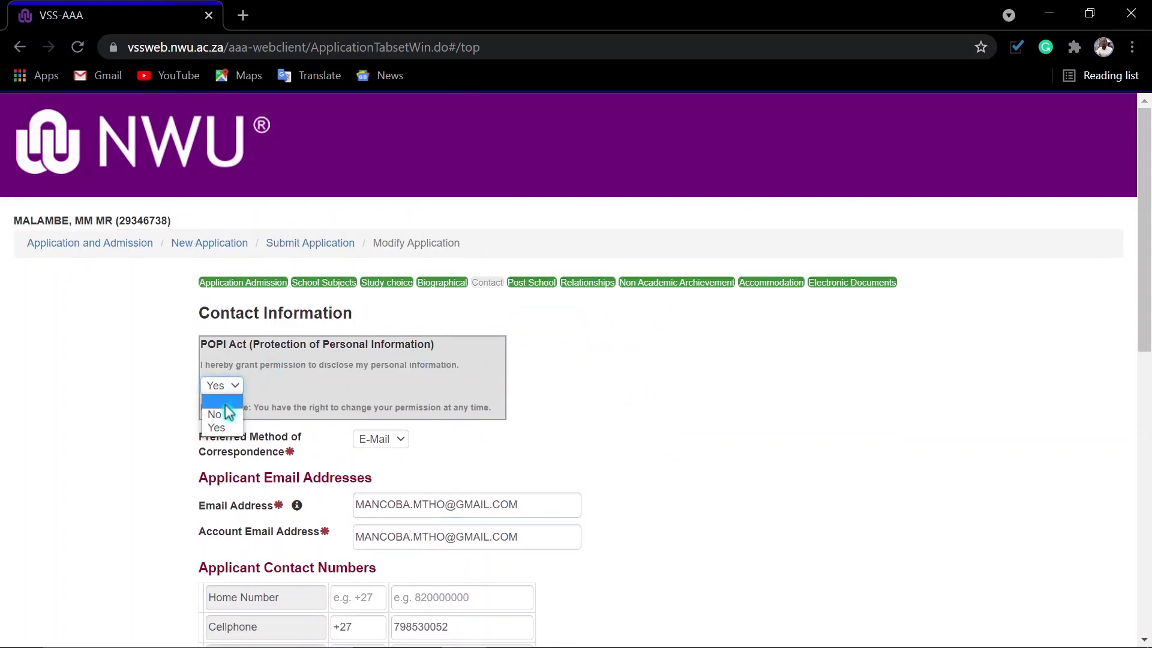
{"action": "left_click", "coordinate": [222, 401]}
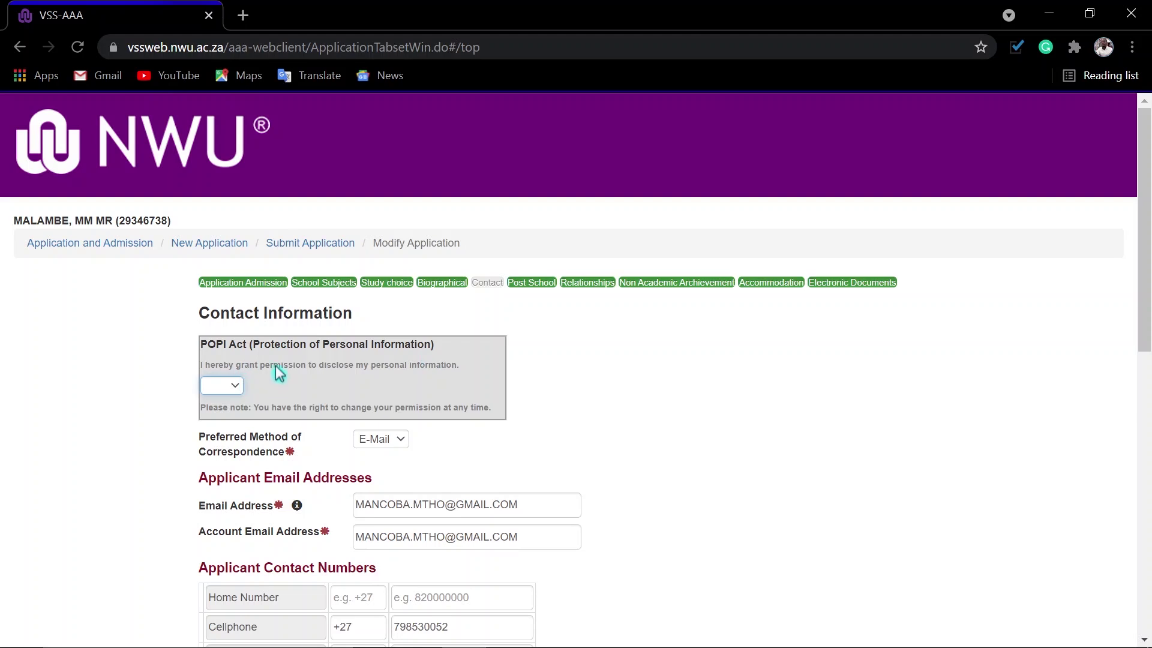
{"action": "left_click", "coordinate": [239, 389]}
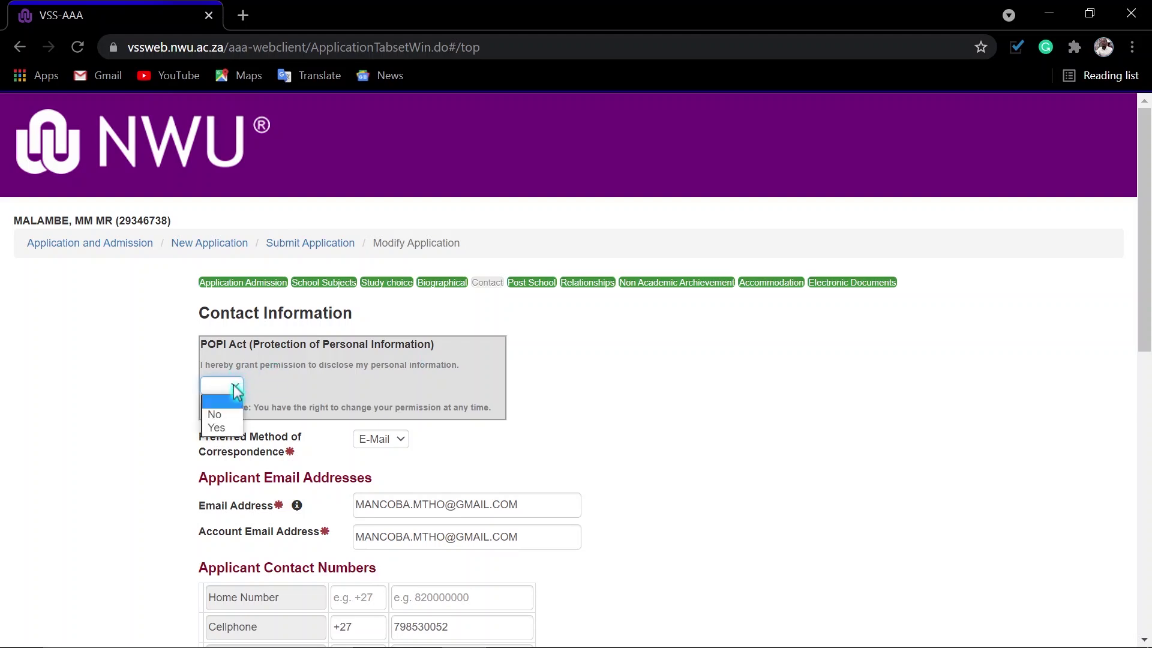
{"action": "left_click", "coordinate": [222, 428]}
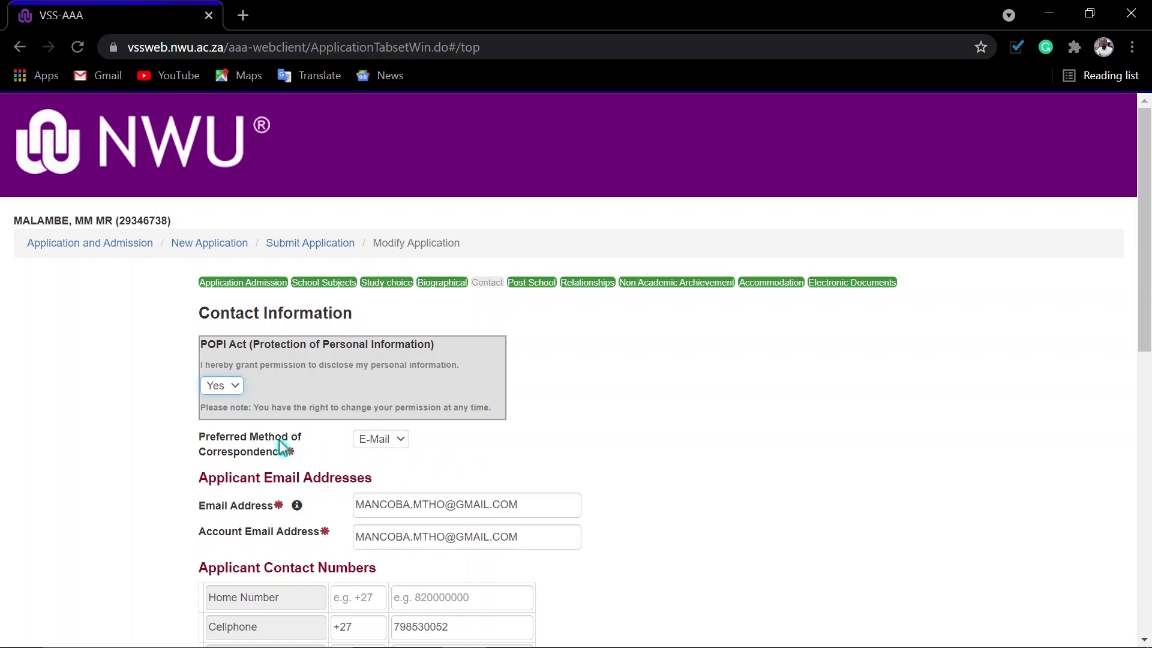
{"action": "left_click", "coordinate": [397, 444]}
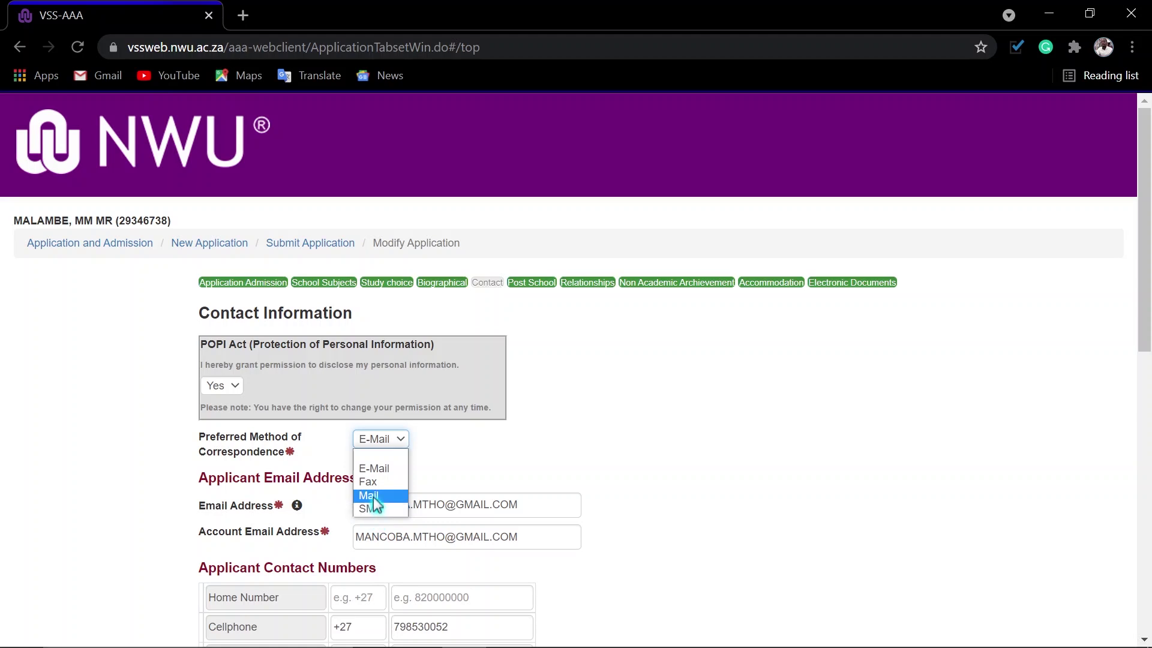
{"action": "left_click", "coordinate": [396, 467]}
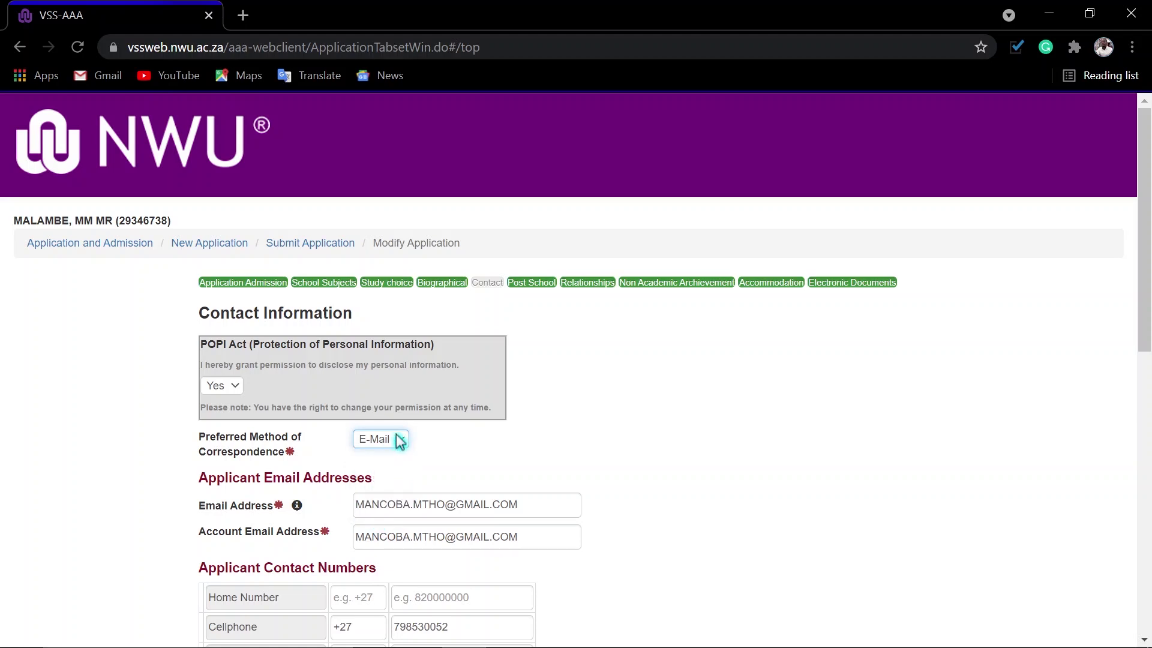
Review the applicant's email addresses and the country code and number entered for the cellphone
{"action": "scroll", "coordinate": [476, 446], "scroll_direction": "down", "scroll_amount": 1}
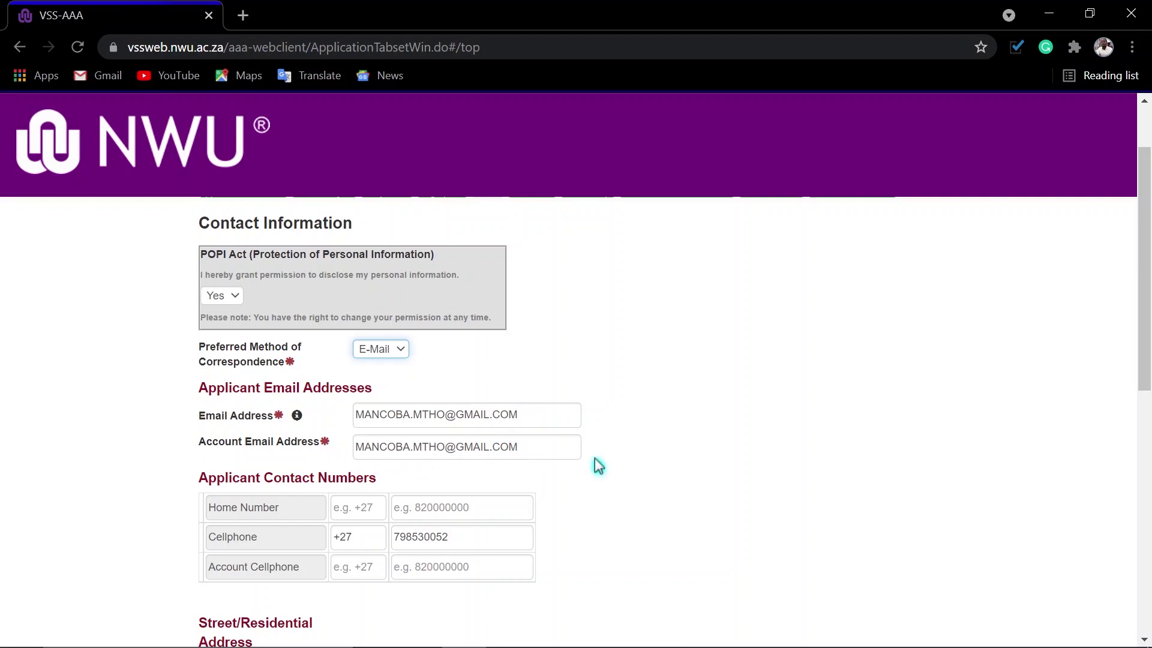
{"action": "scroll", "coordinate": [594, 461], "scroll_direction": "down", "scroll_amount": 1}
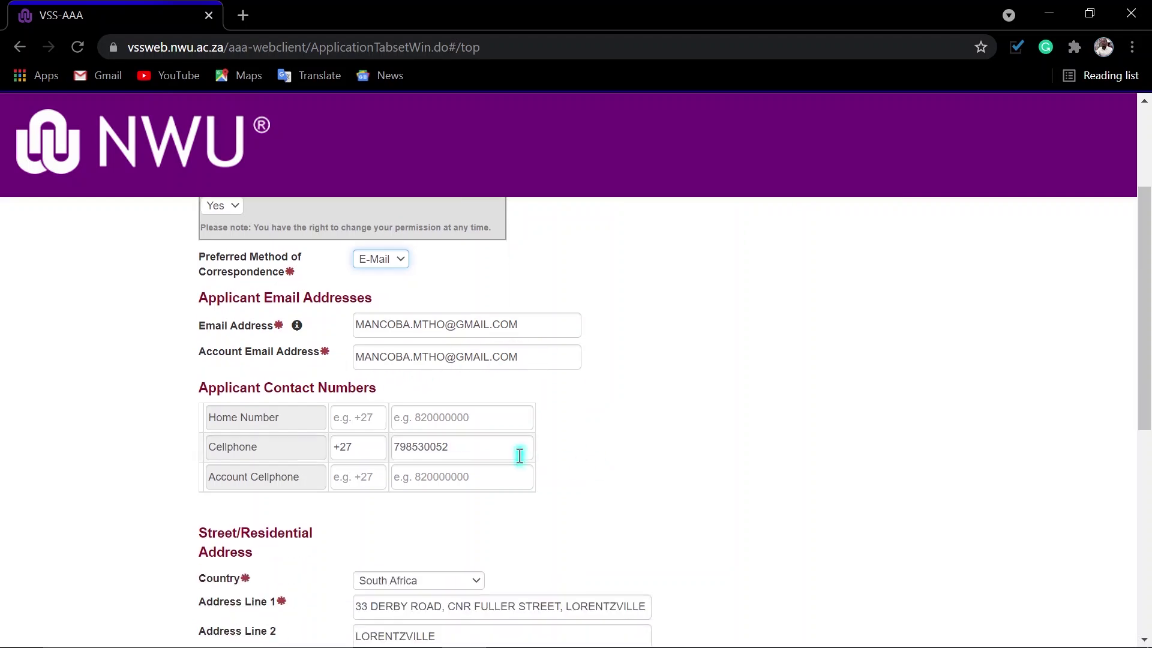
{"action": "double_click", "coordinate": [366, 447]}
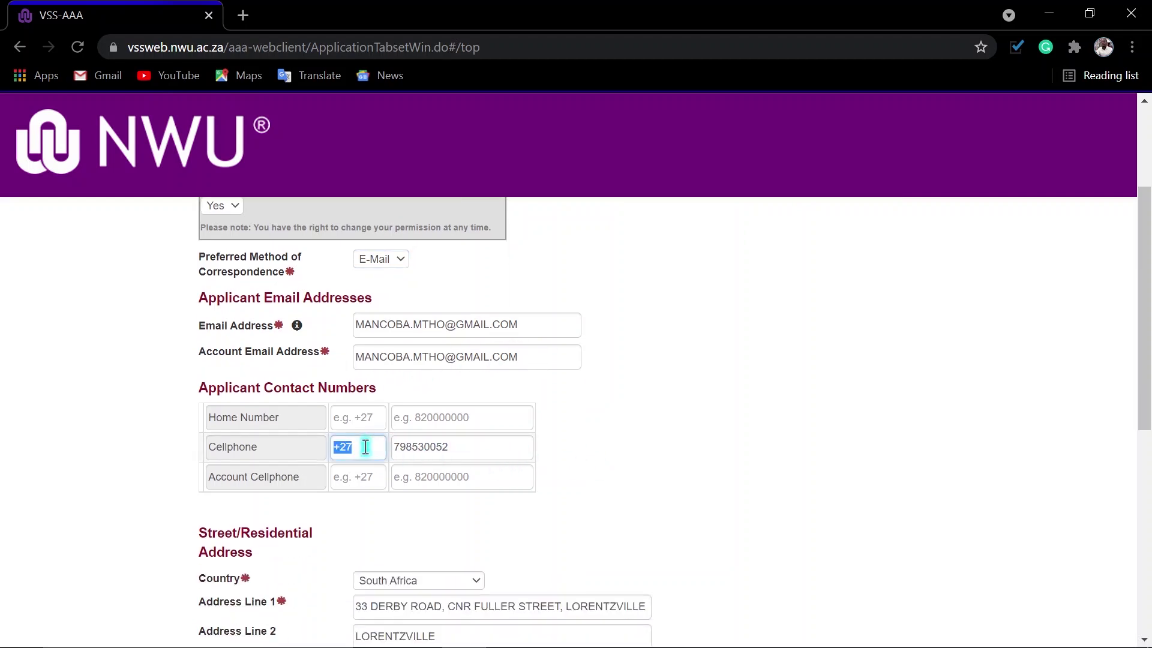
{"action": "left_click_drag", "start_coordinate": [473, 450], "coordinate": [387, 449]}
{"action": "left_click", "coordinate": [480, 449]}
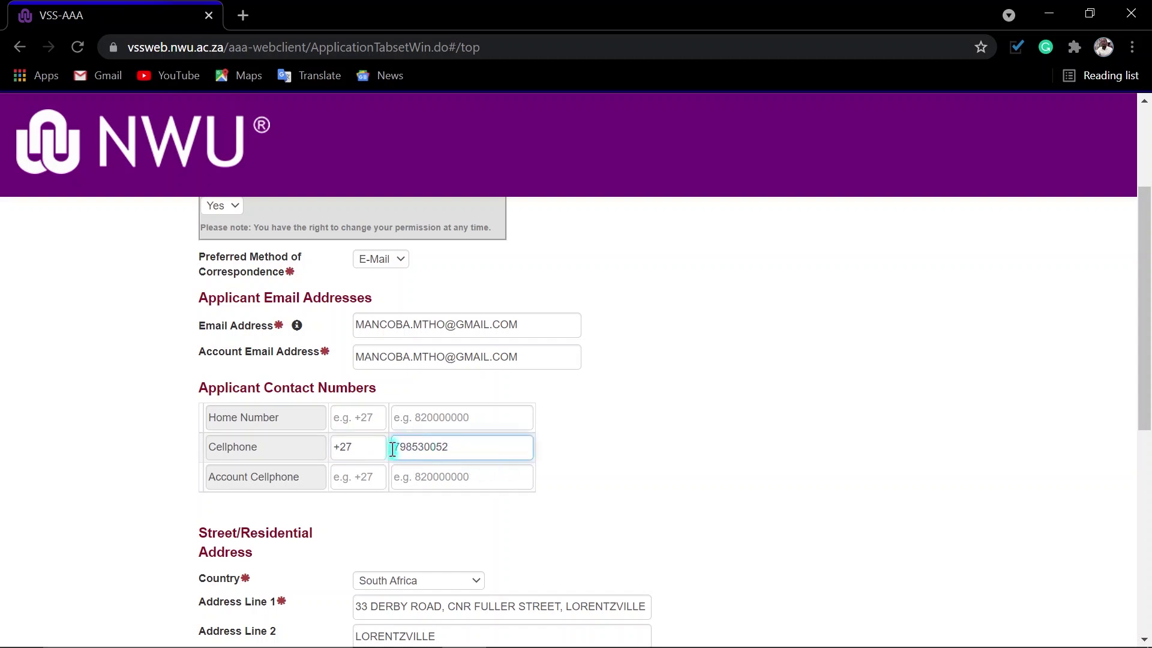
Check the country of the street/residential address and fill its address lines from the browser's saved address suggestion
{"action": "scroll", "coordinate": [648, 468], "scroll_direction": "down", "scroll_amount": 4}
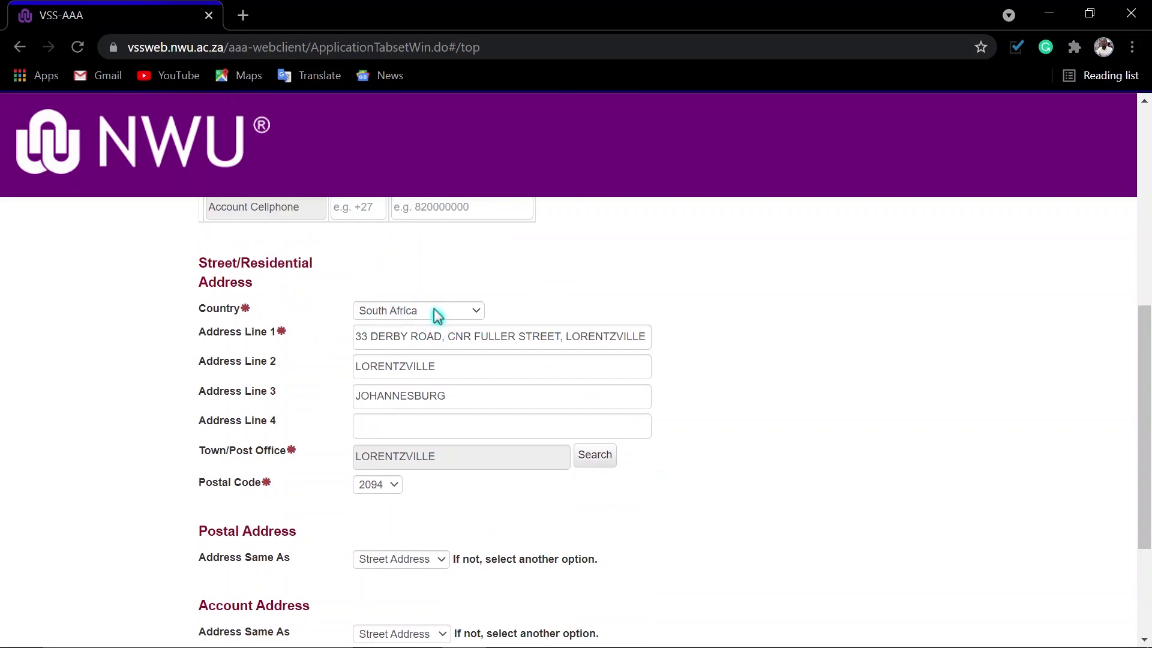
{"action": "left_click", "coordinate": [437, 315]}
{"action": "left_click", "coordinate": [433, 314]}
{"action": "triple_click", "coordinate": [405, 338]}
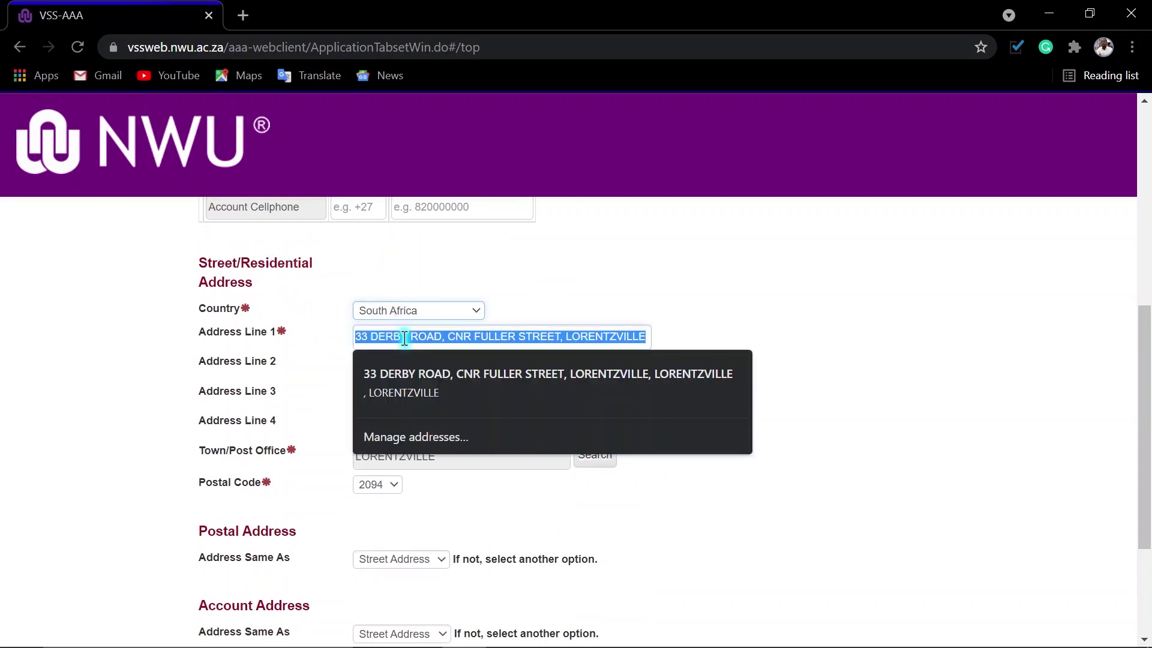
{"action": "left_click", "coordinate": [405, 338]}
{"action": "key", "text": "Down"}
{"action": "key", "text": "Return"}
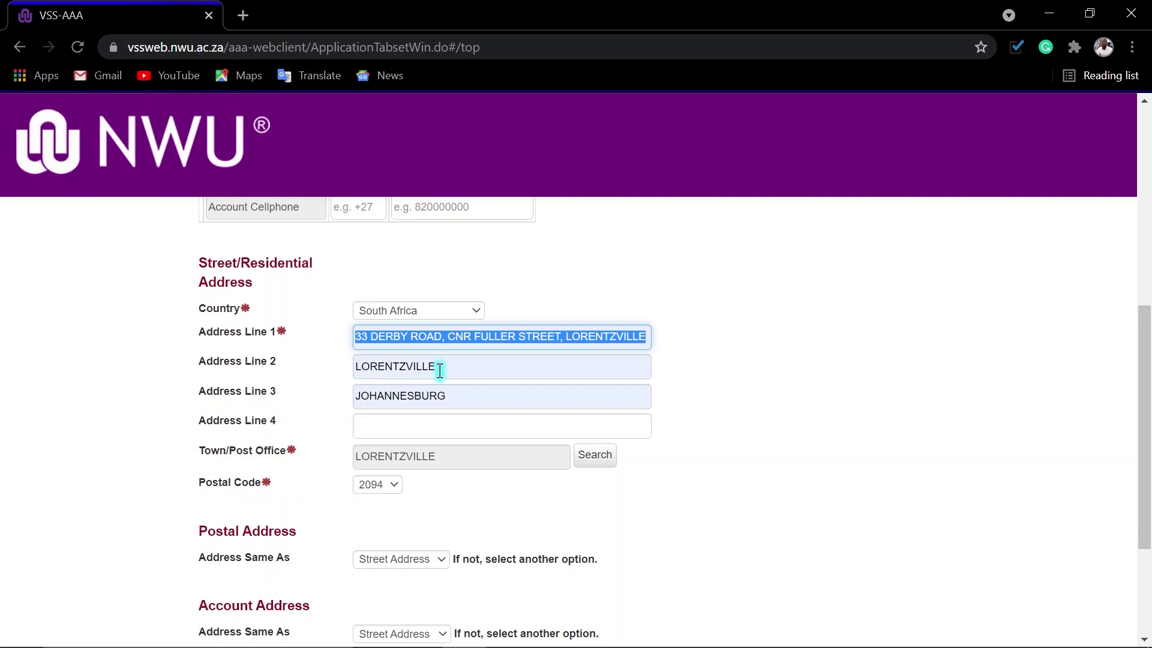
Search the postal codes using the suburb from address line 2 and select the matching post office for the street address
{"action": "left_click_drag", "start_coordinate": [440, 370], "coordinate": [329, 361]}
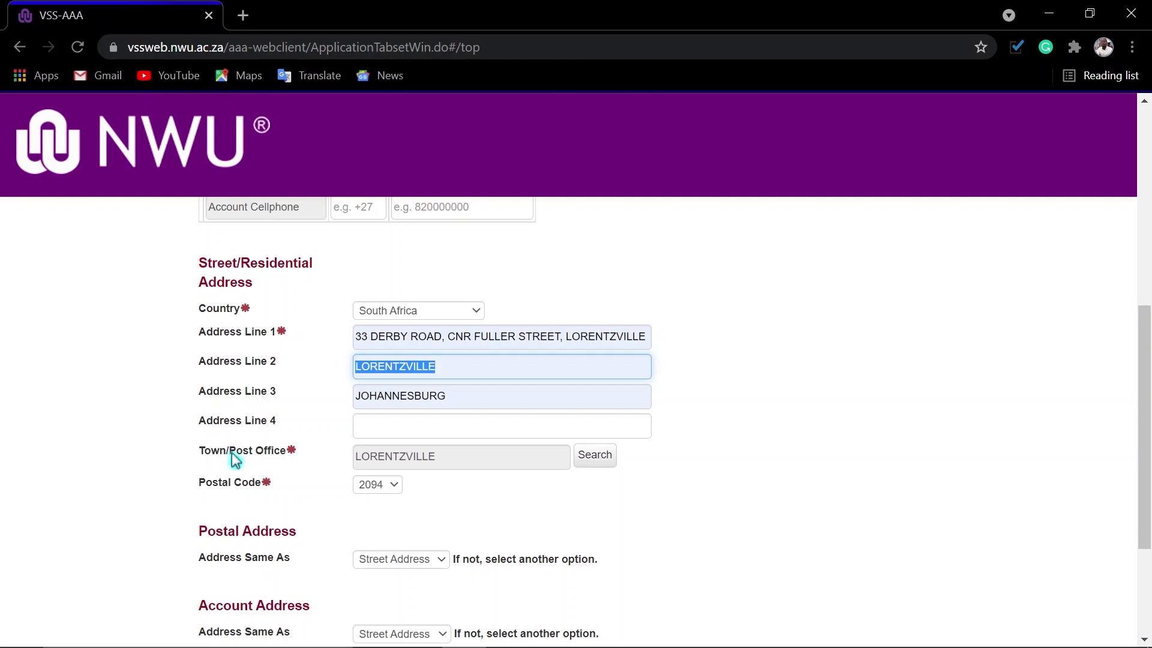
{"action": "left_click", "coordinate": [594, 457]}
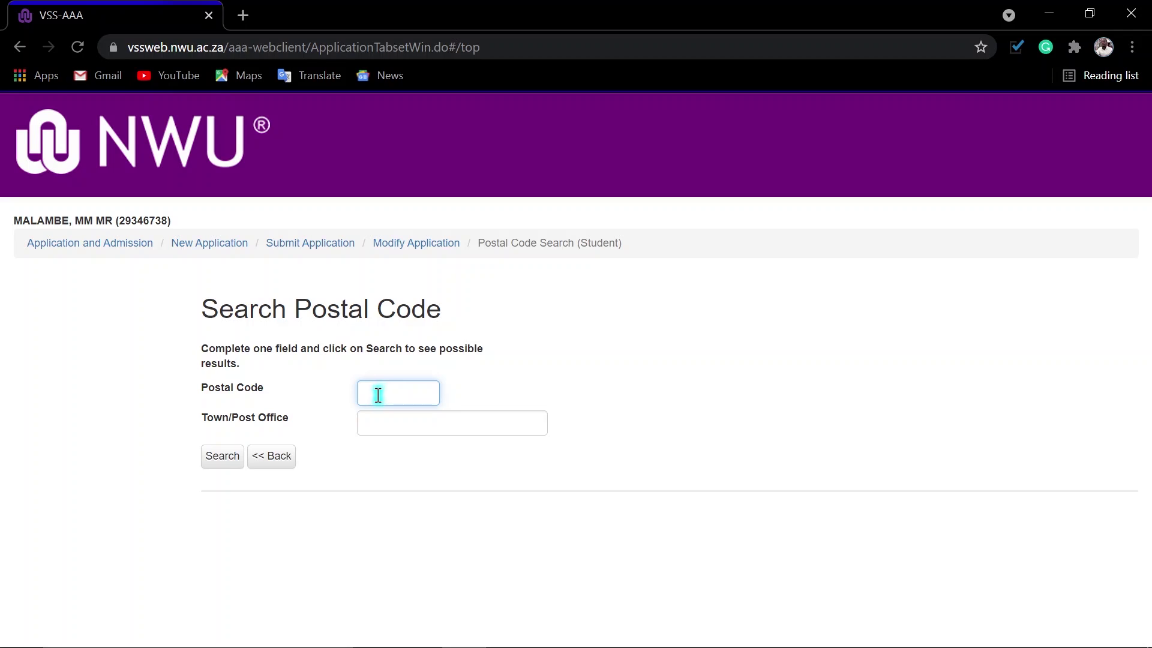
{"action": "left_click", "coordinate": [372, 423]}
{"action": "type", "text": "LORENTZVILLE"}
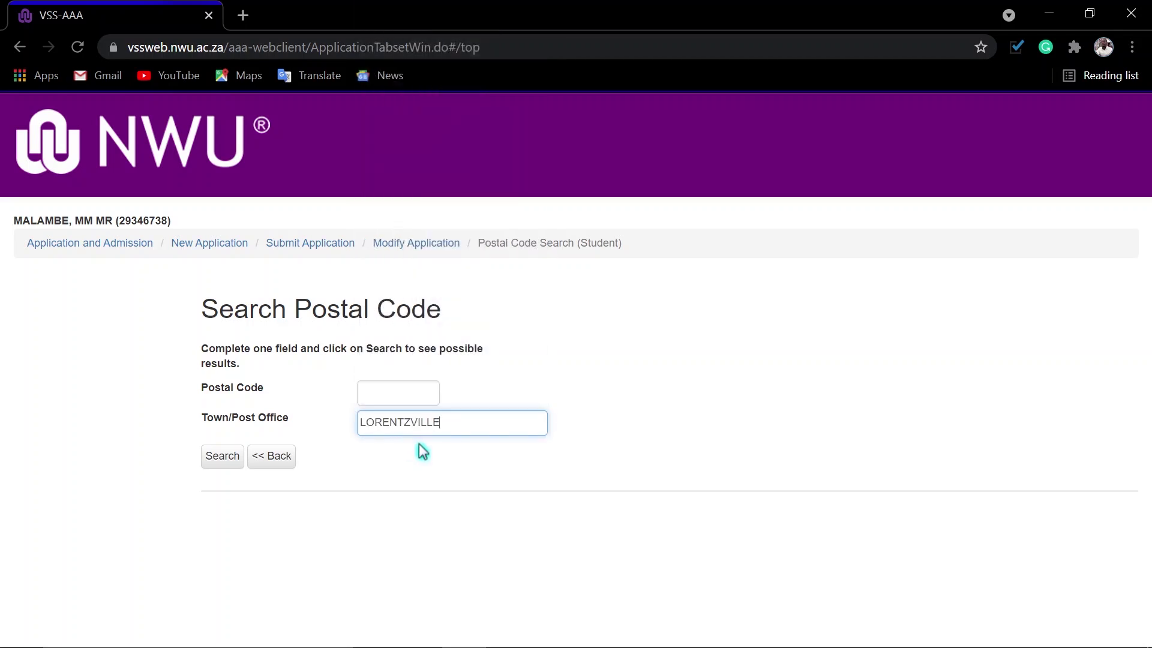
{"action": "left_click", "coordinate": [225, 458]}
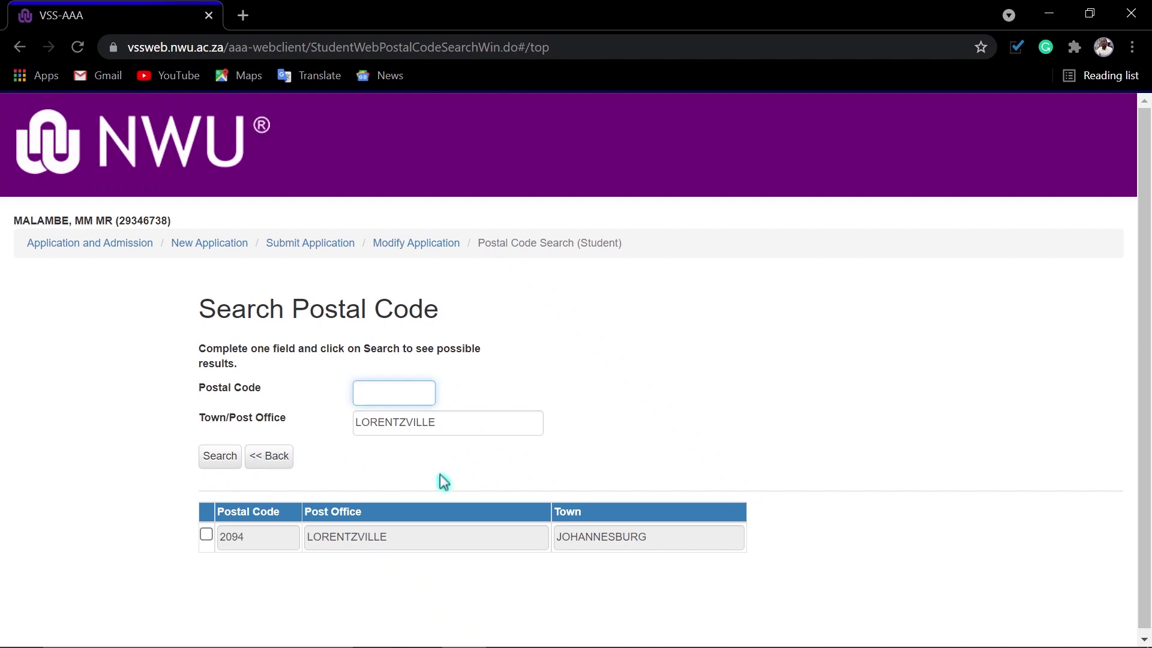
{"action": "left_click", "coordinate": [207, 535]}
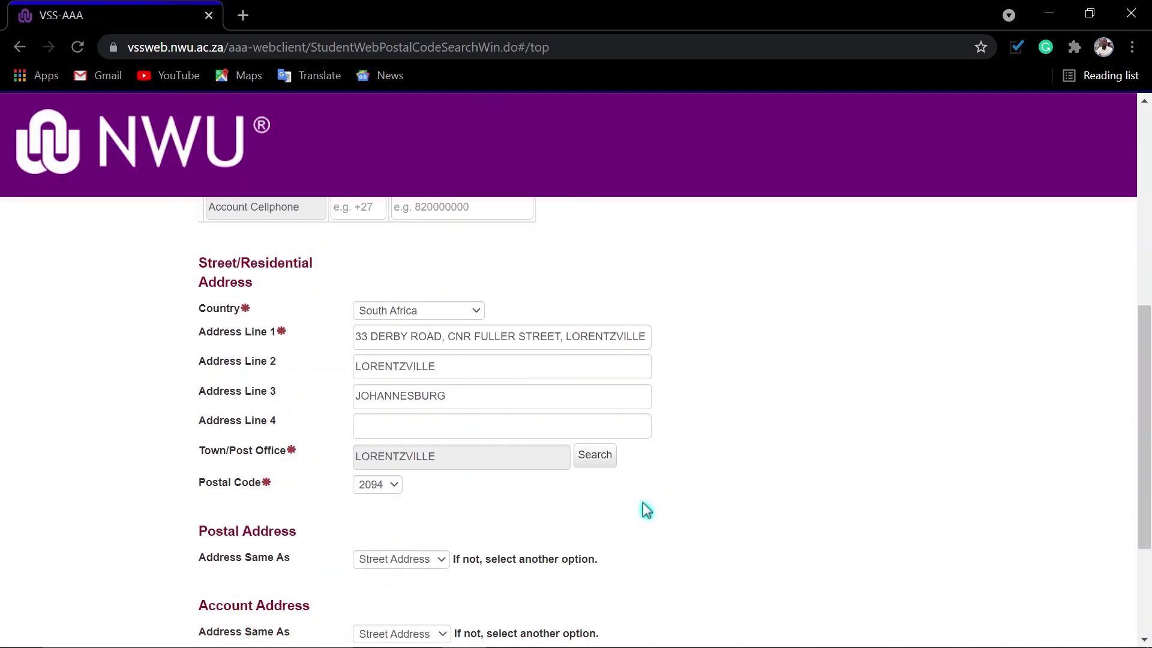
Switch the postal address to New Address to bring up its own fields, and set it back to Street Address
{"action": "scroll", "coordinate": [646, 510], "scroll_direction": "down", "scroll_amount": 1}
{"action": "scroll", "coordinate": [543, 442], "scroll_direction": "down", "scroll_amount": 1}
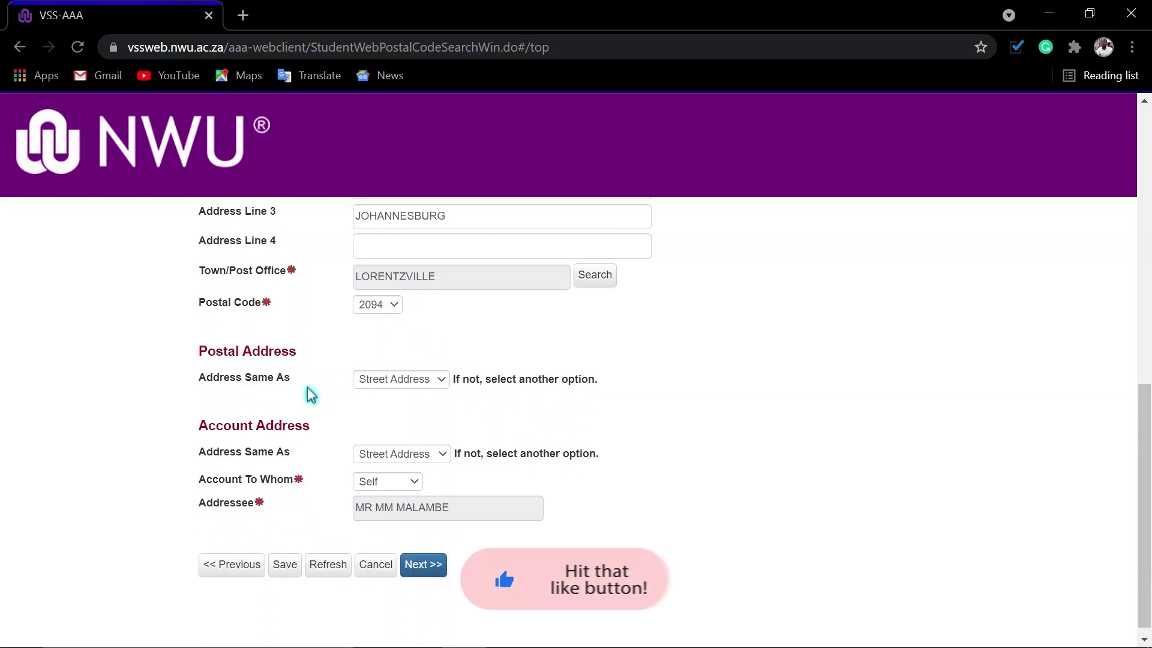
{"action": "left_click", "coordinate": [441, 379]}
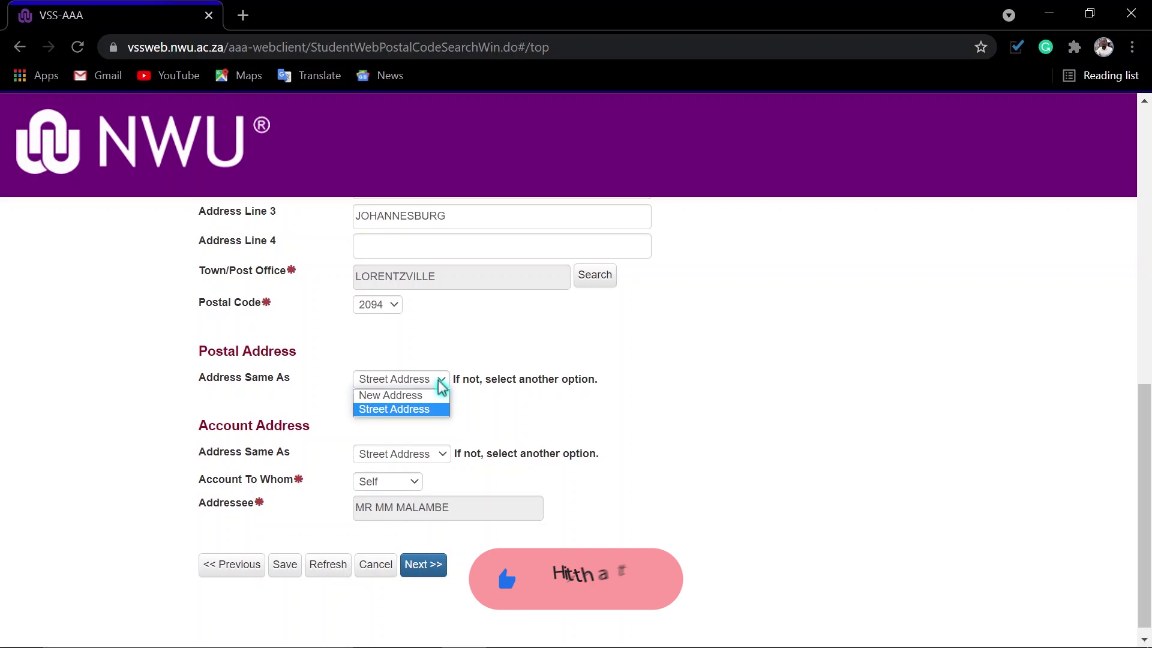
{"action": "left_click", "coordinate": [391, 394]}
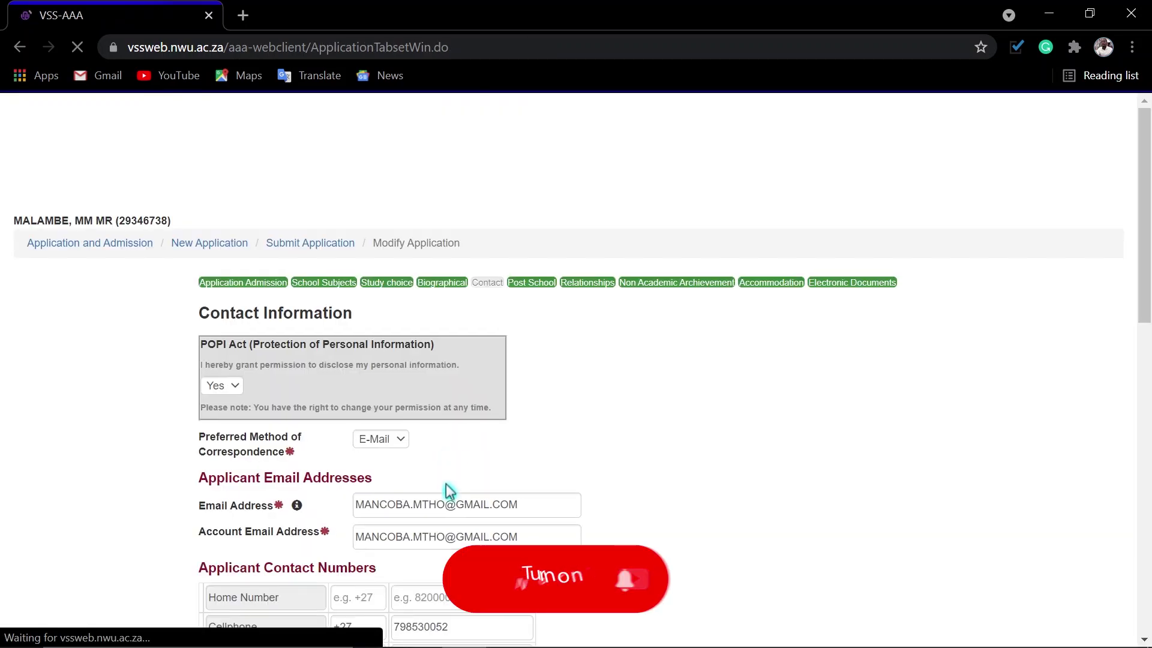
{"action": "scroll", "coordinate": [456, 473], "scroll_direction": "down", "scroll_amount": 3}
{"action": "scroll", "coordinate": [455, 473], "scroll_direction": "up", "scroll_amount": 3}
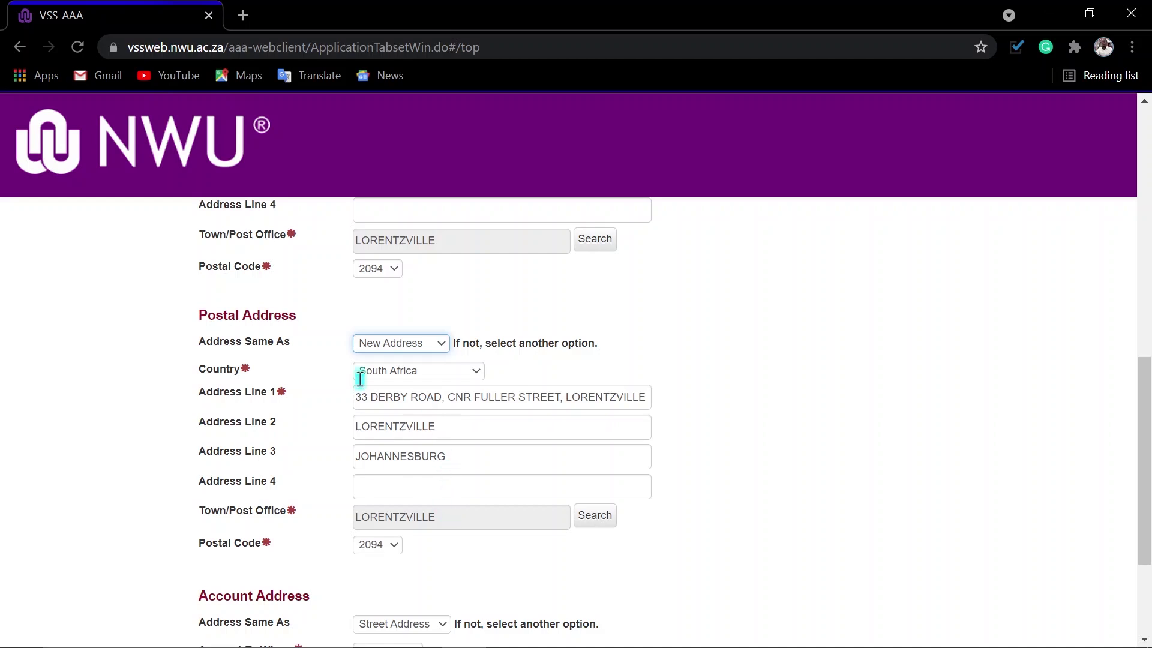
{"action": "left_click", "coordinate": [418, 346]}
{"action": "left_click", "coordinate": [407, 374]}
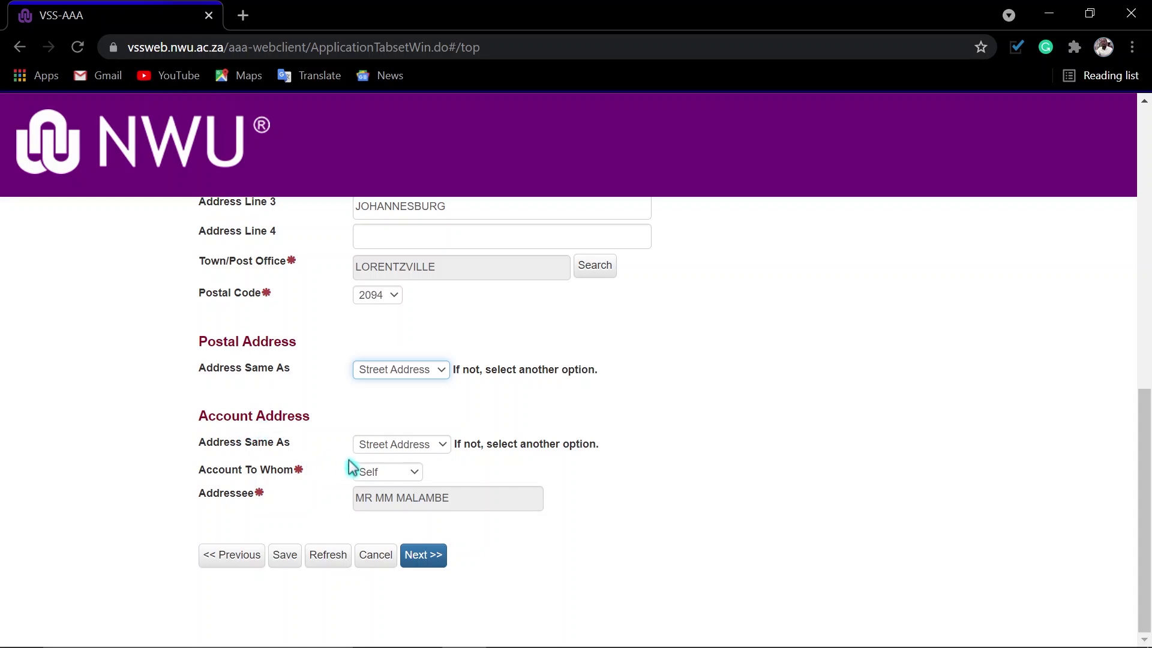
Check the choices for the account address, leaving it on Street Address, and set Account To Whom to Self
{"action": "left_click", "coordinate": [410, 447]}
{"action": "left_click", "coordinate": [407, 448]}
{"action": "left_click", "coordinate": [410, 447]}
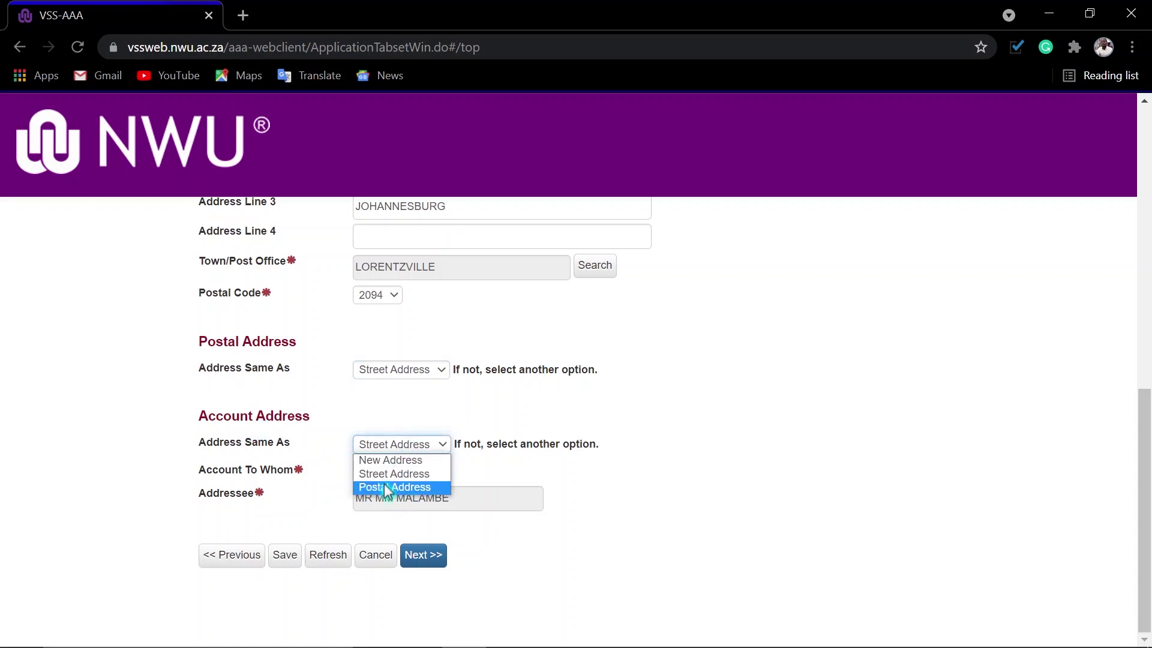
{"action": "left_click", "coordinate": [699, 439]}
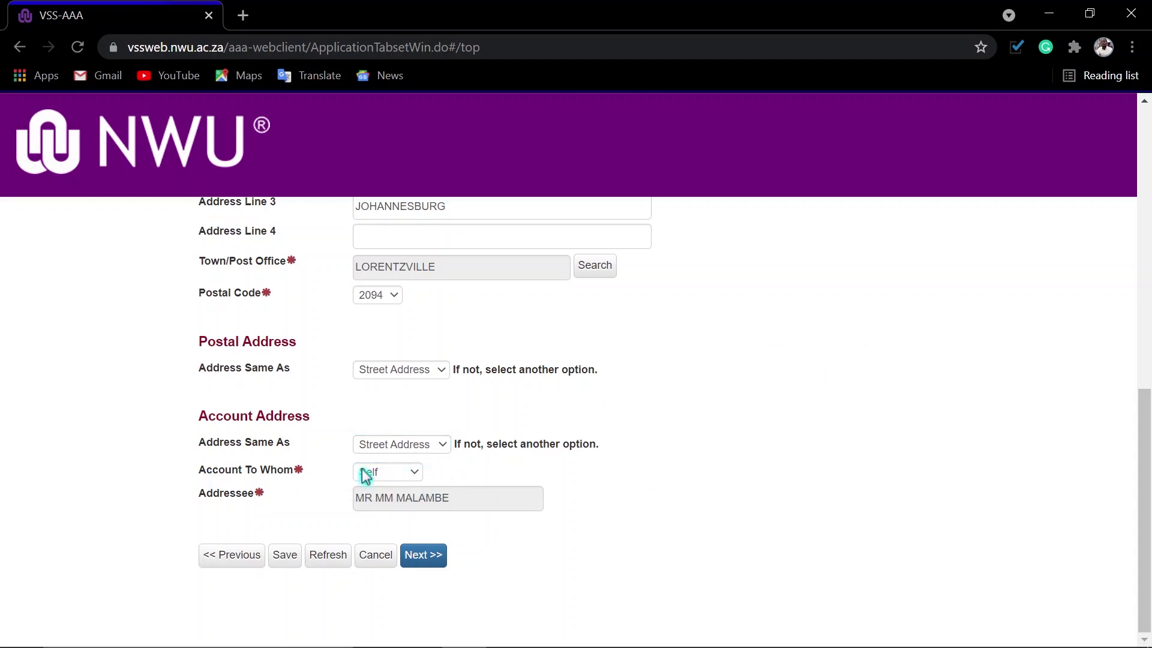
{"action": "left_click", "coordinate": [389, 474]}
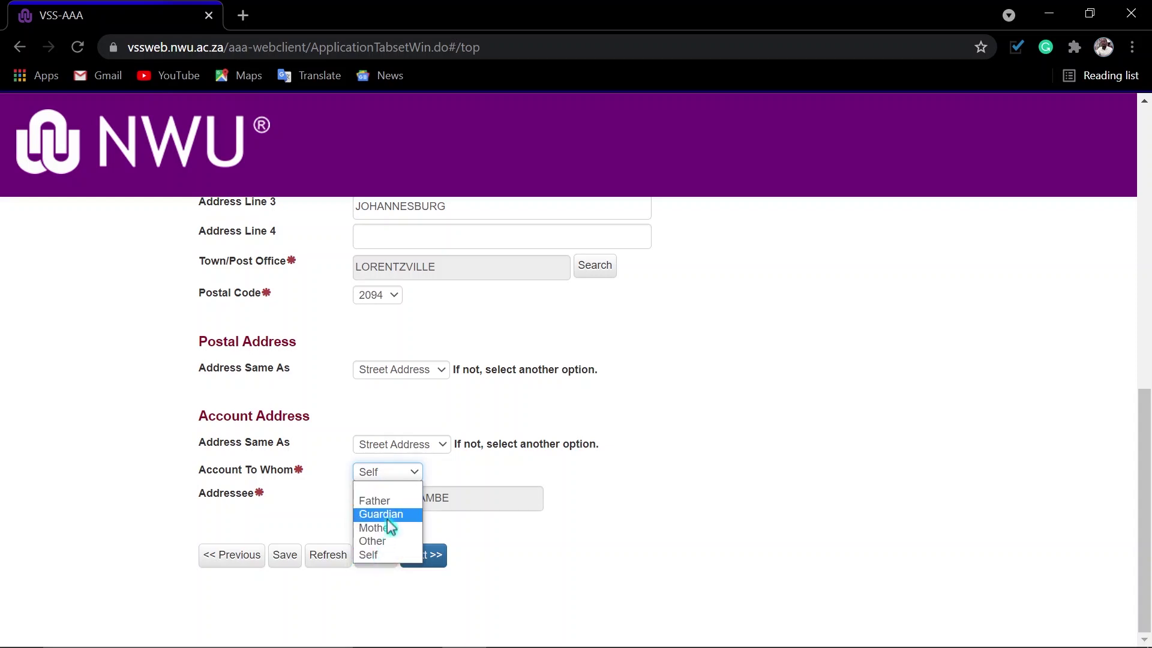
{"action": "left_click", "coordinate": [369, 555]}
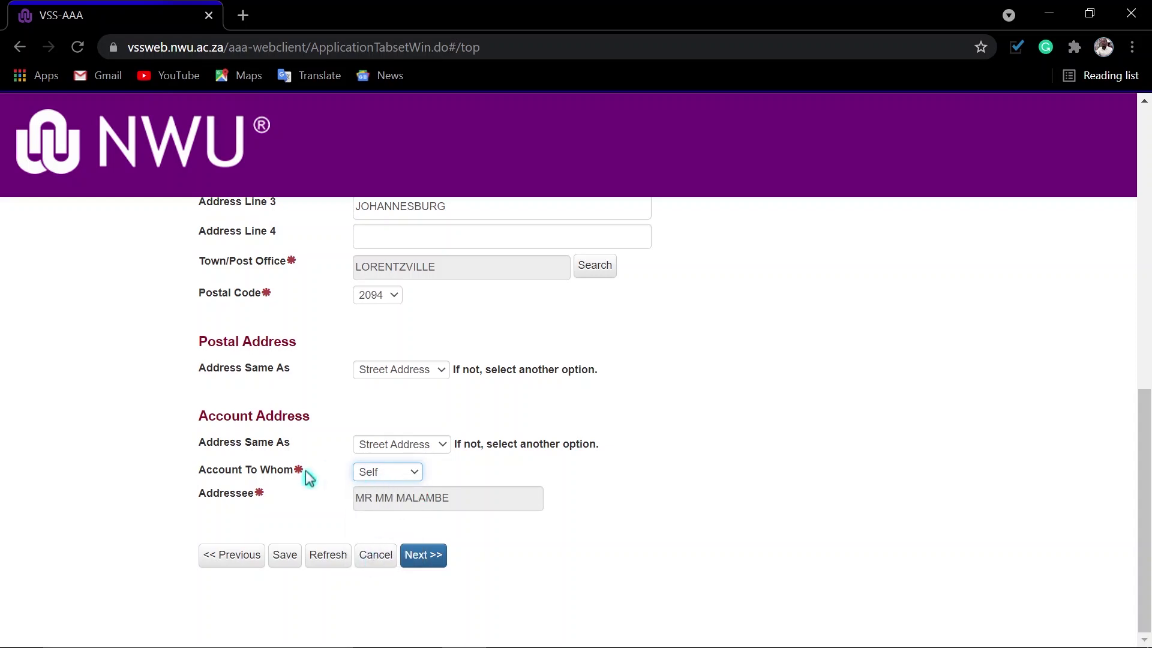
Submit the Contact Information page, repeating the submission to proceed to Post School Information
{"action": "left_click", "coordinate": [430, 557]}
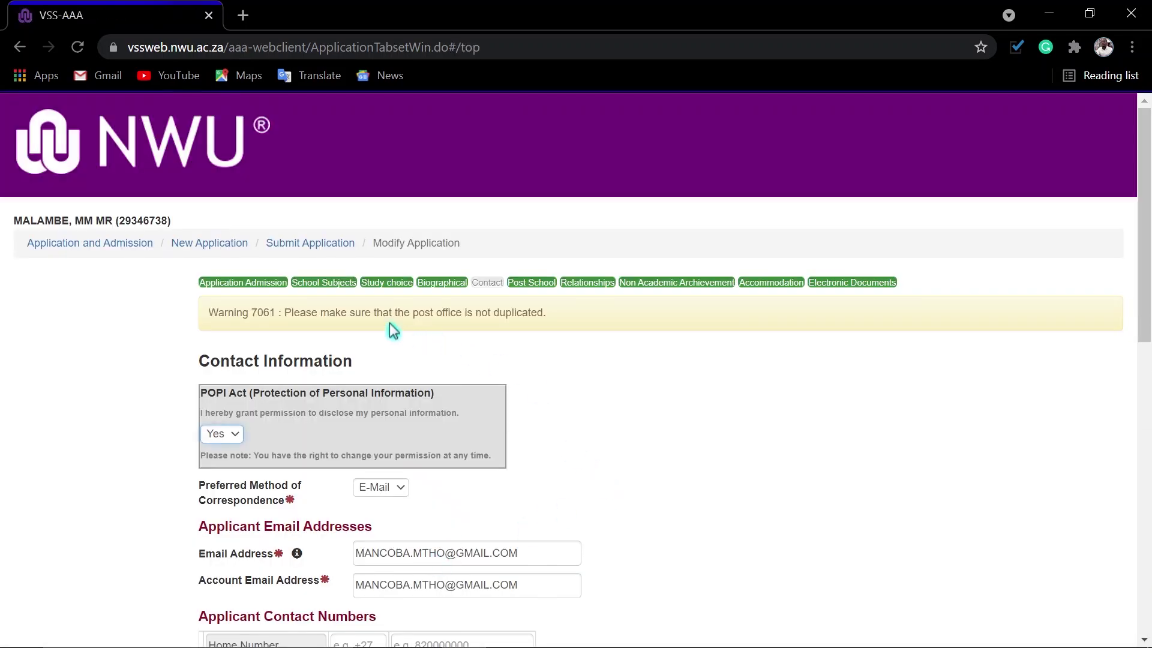
{"action": "scroll", "coordinate": [519, 365], "scroll_direction": "down", "scroll_amount": 11}
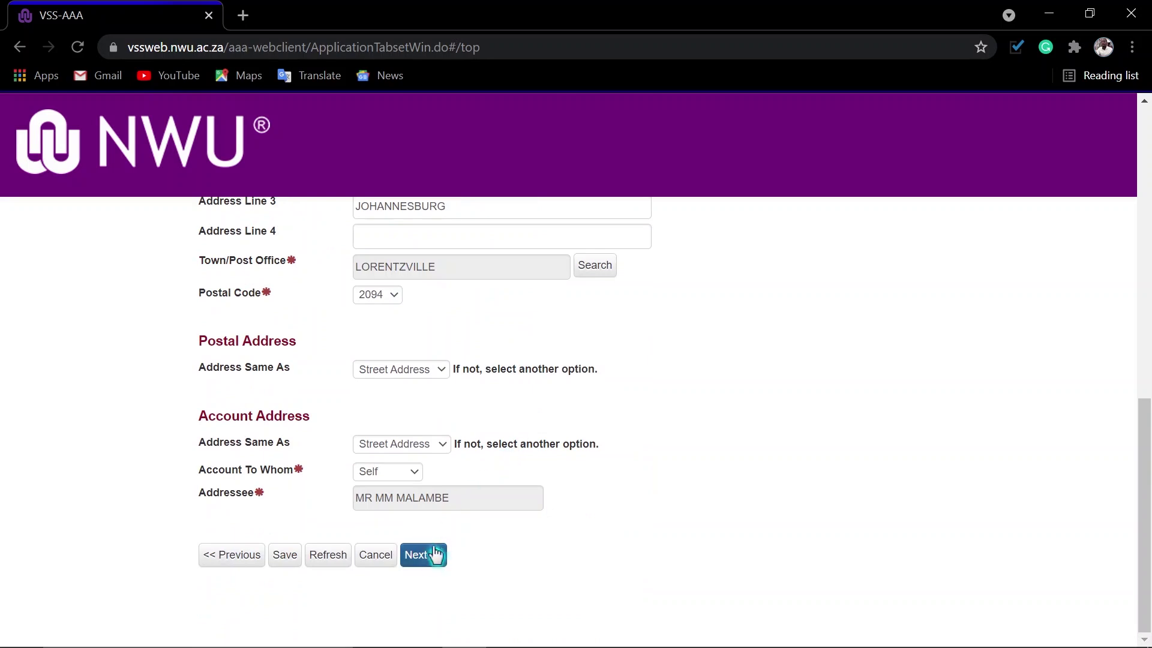
{"action": "left_click", "coordinate": [444, 555]}
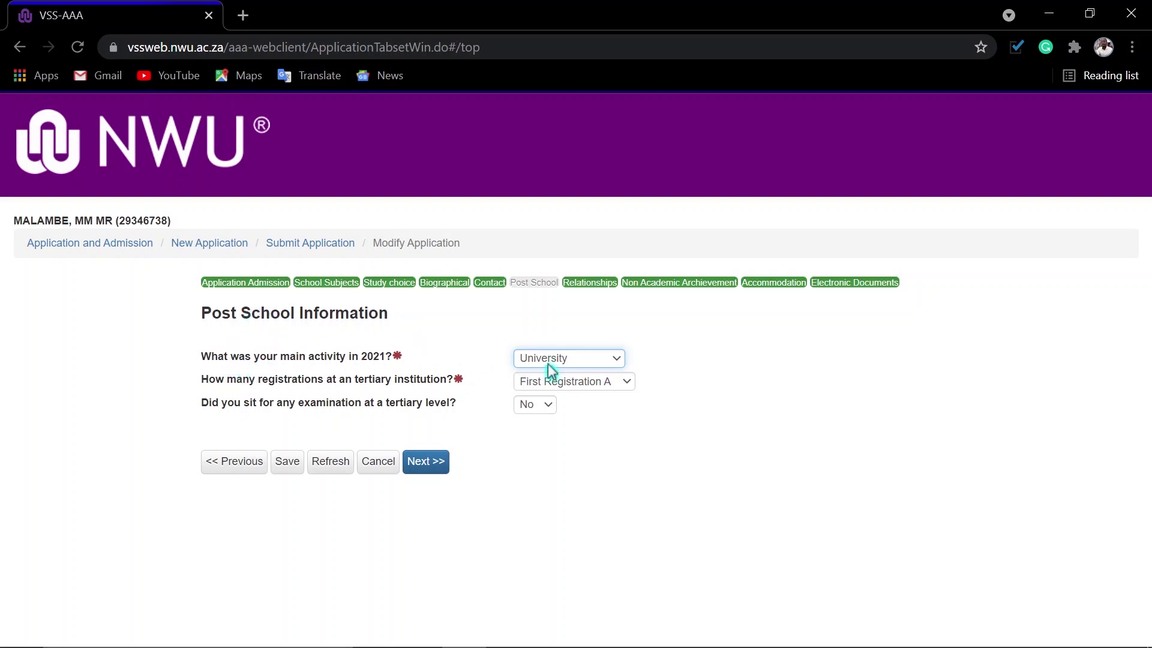
Answer the post school questions with University, First Registration A and Yes for a tertiary examination, and continue to Relationships
{"action": "left_click", "coordinate": [596, 359]}
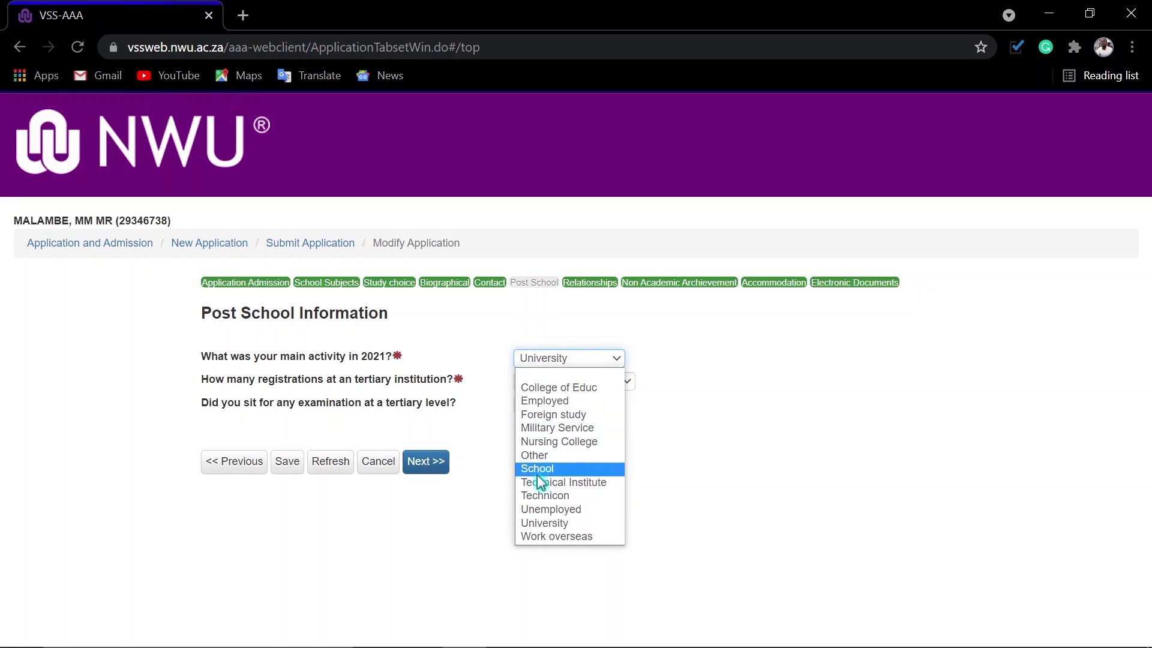
{"action": "left_click", "coordinate": [542, 523]}
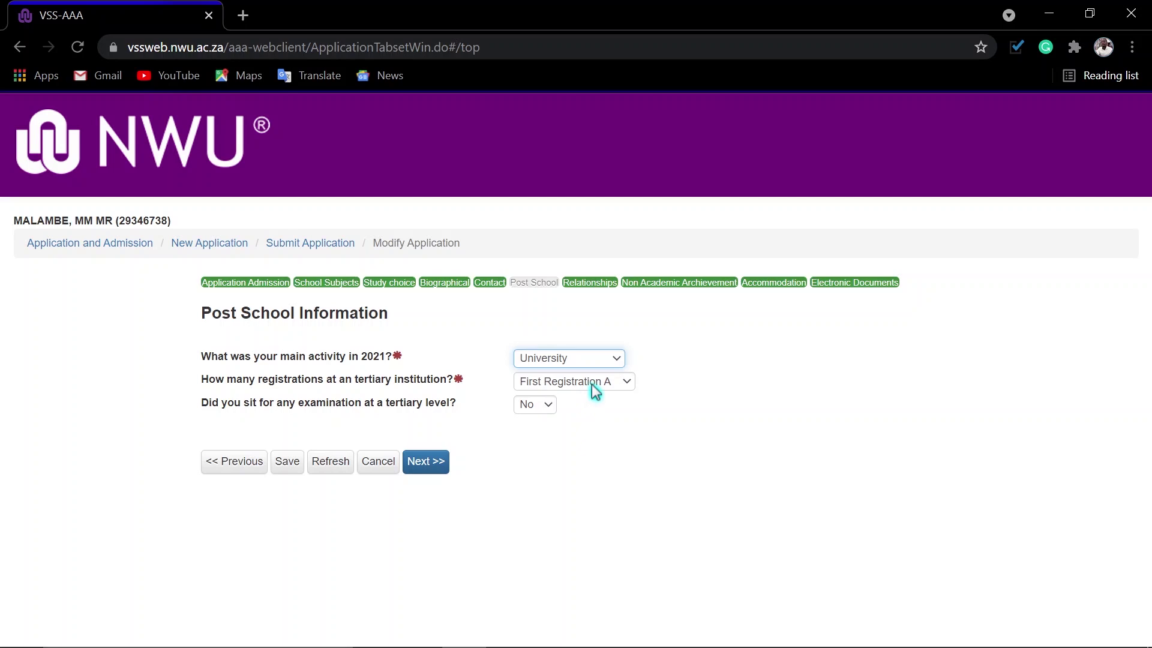
{"action": "left_click", "coordinate": [594, 384]}
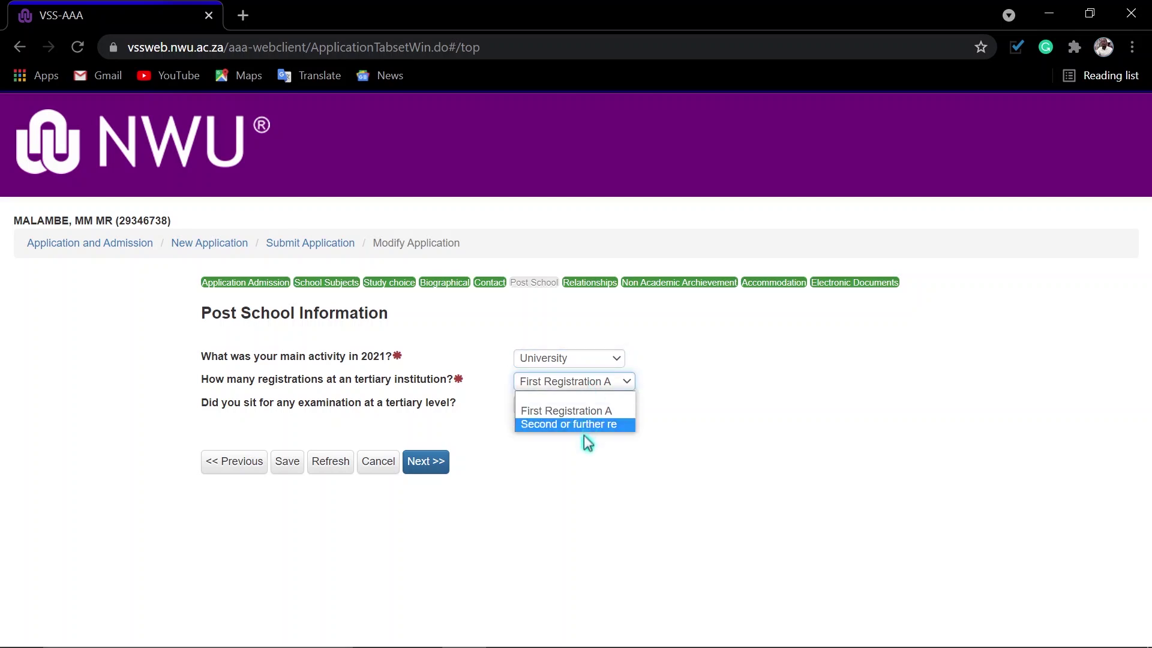
{"action": "left_click", "coordinate": [581, 409]}
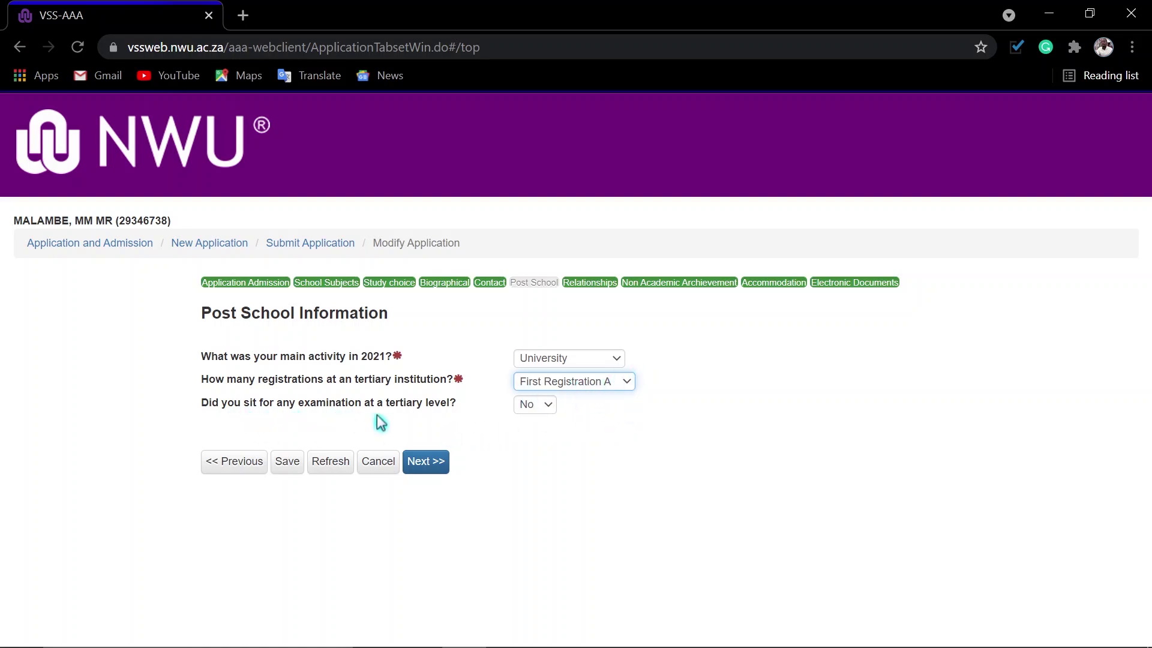
{"action": "left_click", "coordinate": [547, 412]}
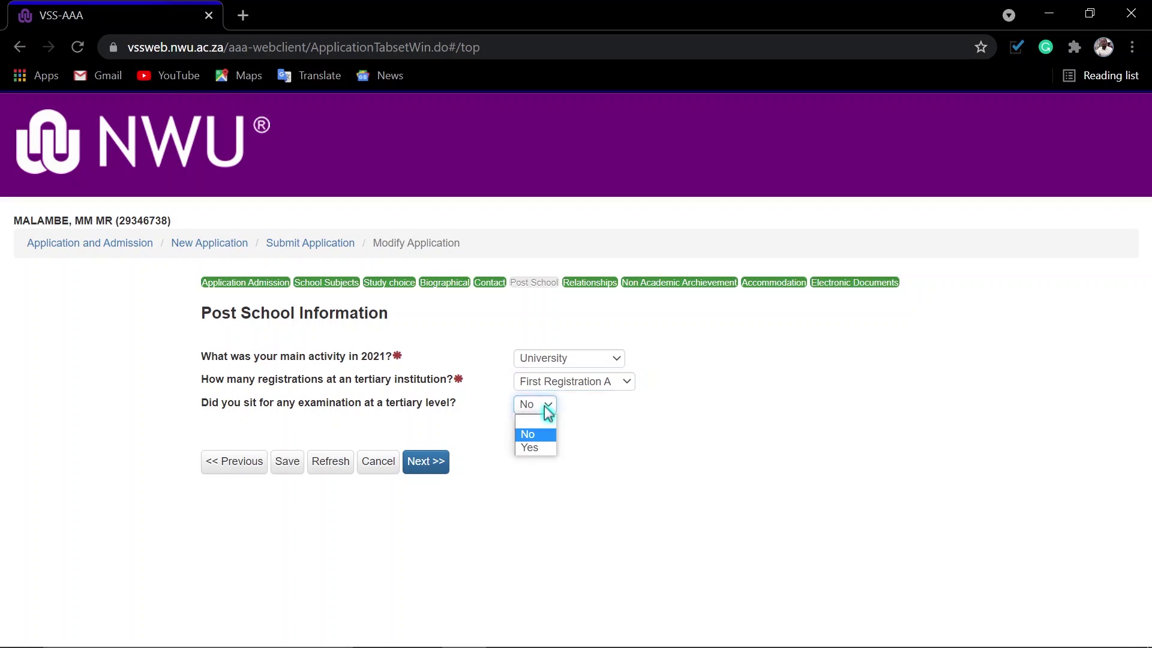
{"action": "left_click", "coordinate": [528, 448]}
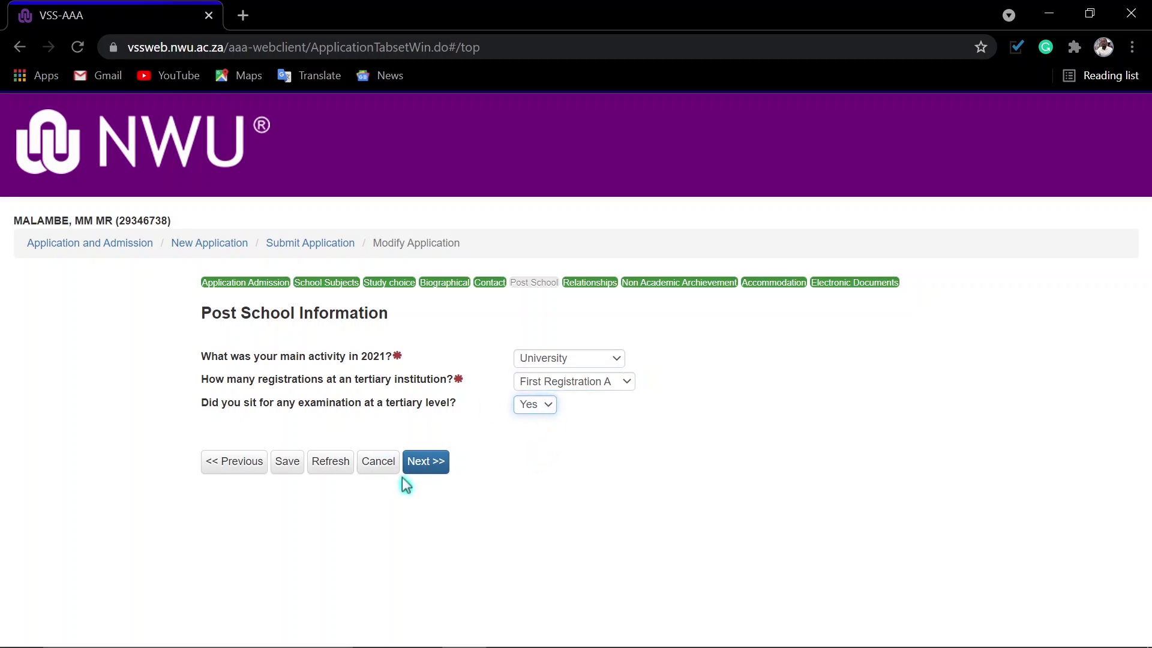
{"action": "left_click", "coordinate": [427, 466]}
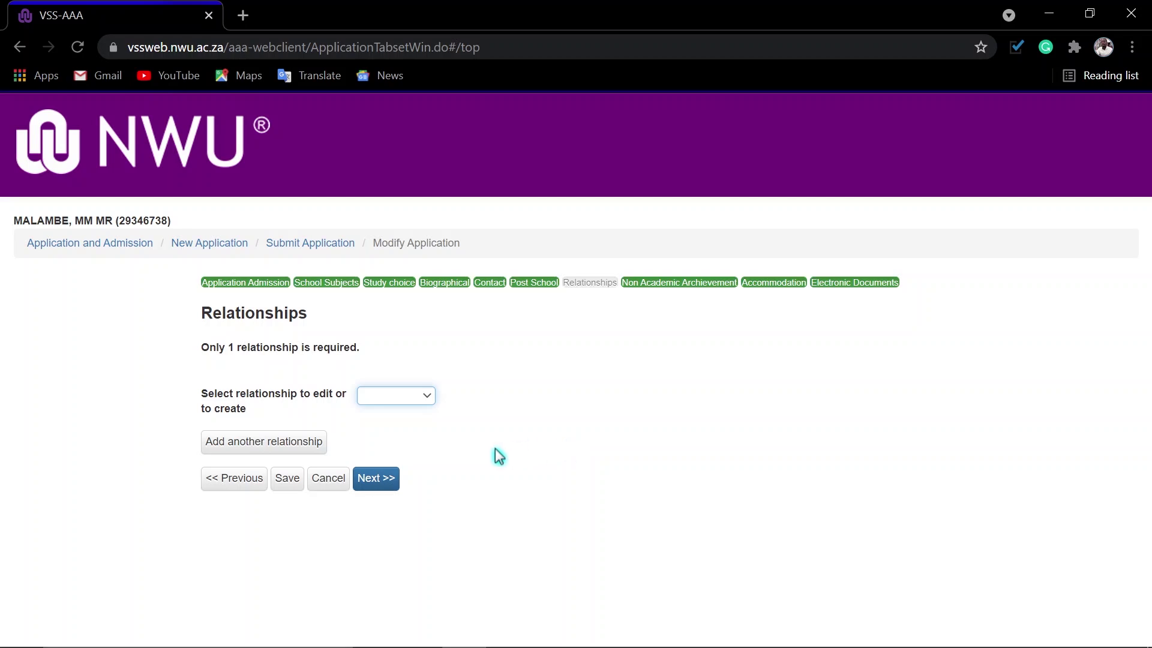
Continue past the Relationships and Non-academic Achievements pages without adding entries, up to the Accommodation residence choices
{"action": "left_click", "coordinate": [395, 483]}
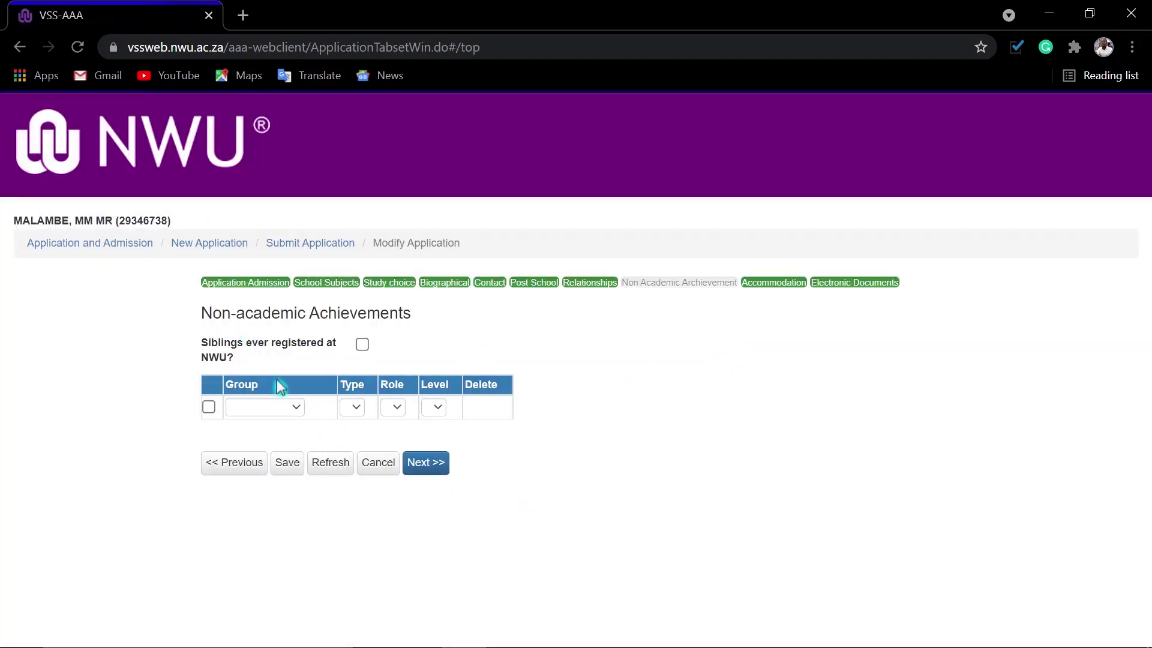
{"action": "left_click", "coordinate": [433, 469]}
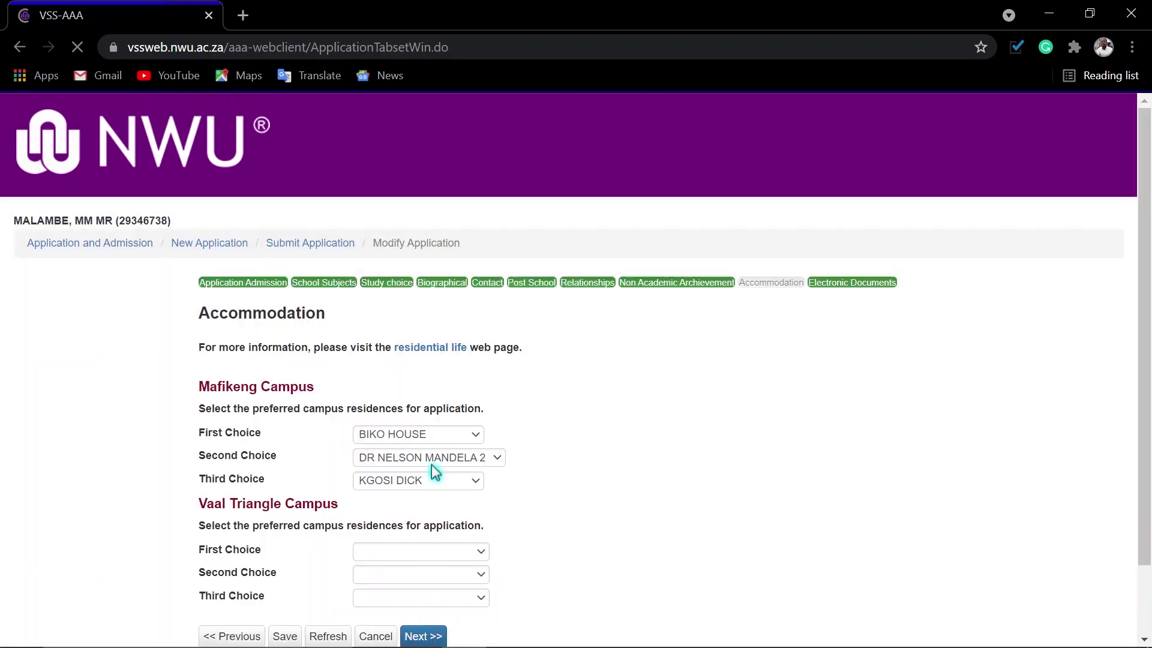
{"action": "scroll", "coordinate": [624, 452], "scroll_direction": "down", "scroll_amount": 2}
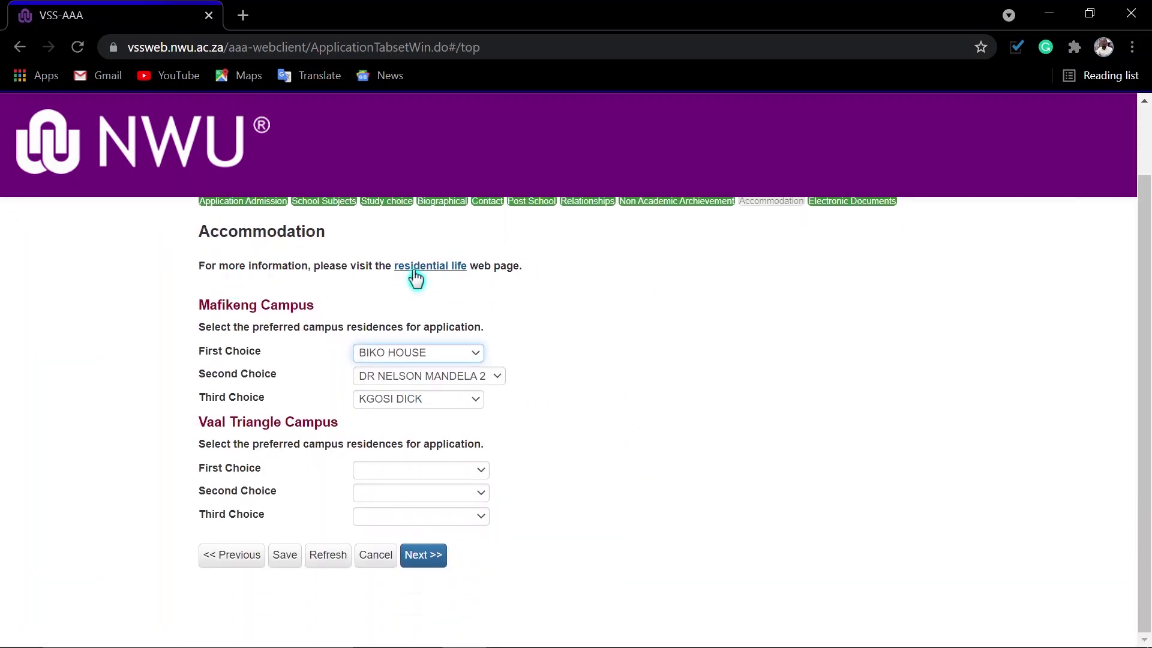
Open the residential life web page from the Accommodation section in a new browser tab and switch to it
{"action": "right_click", "coordinate": [447, 277]}
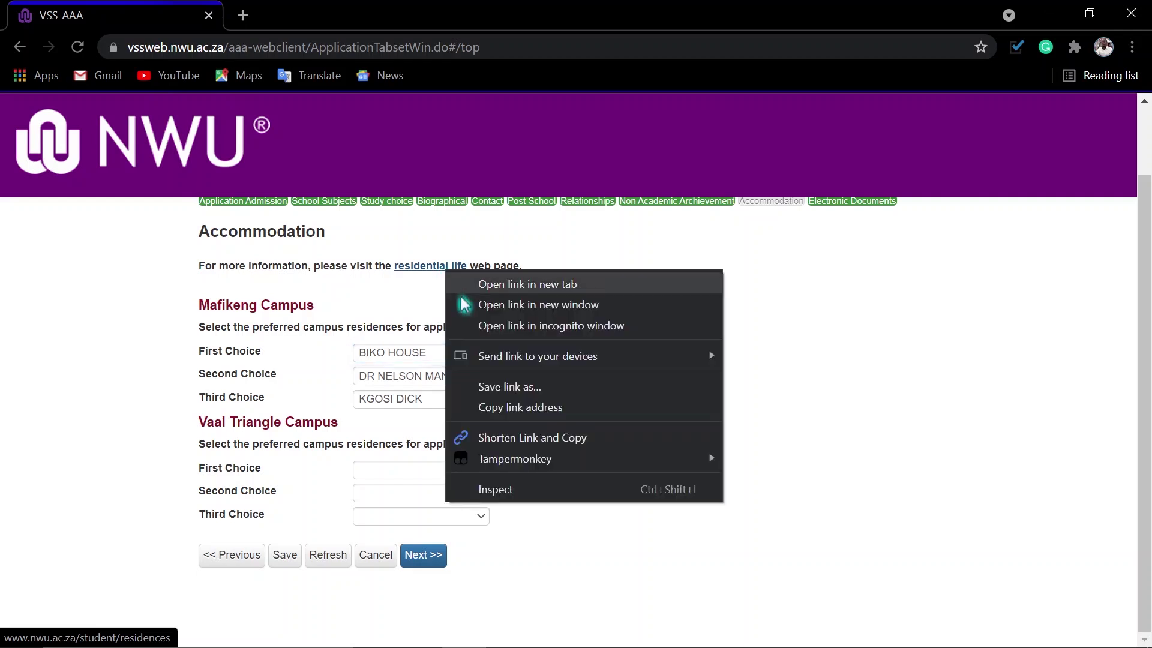
{"action": "left_click", "coordinate": [516, 285]}
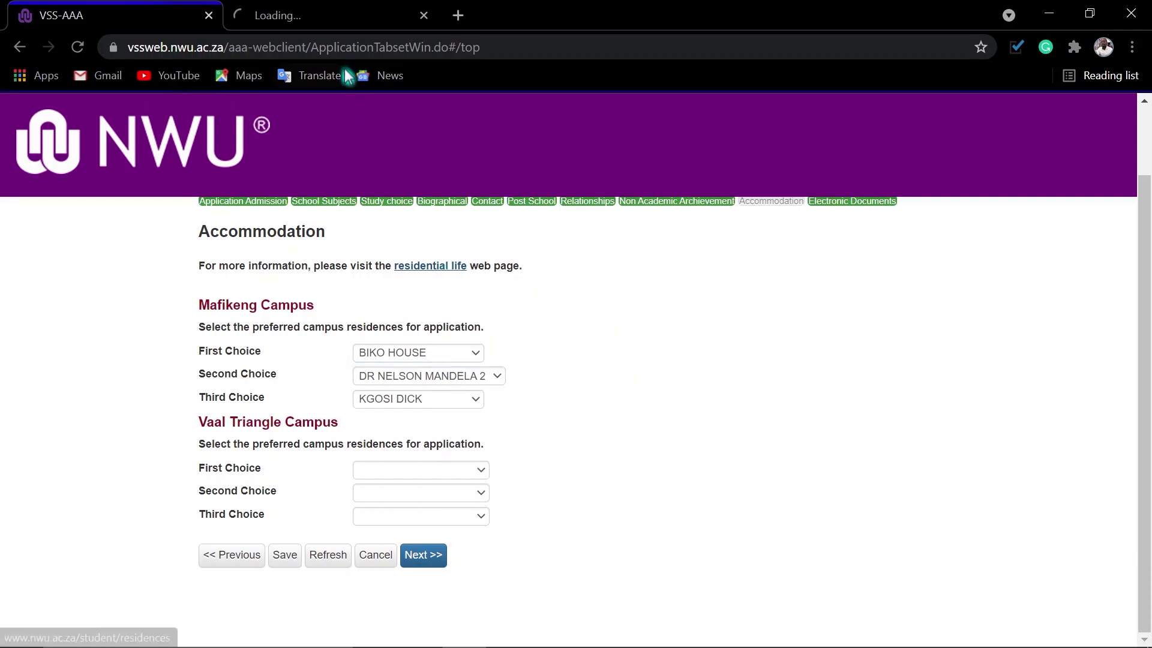
{"action": "left_click", "coordinate": [323, 20]}
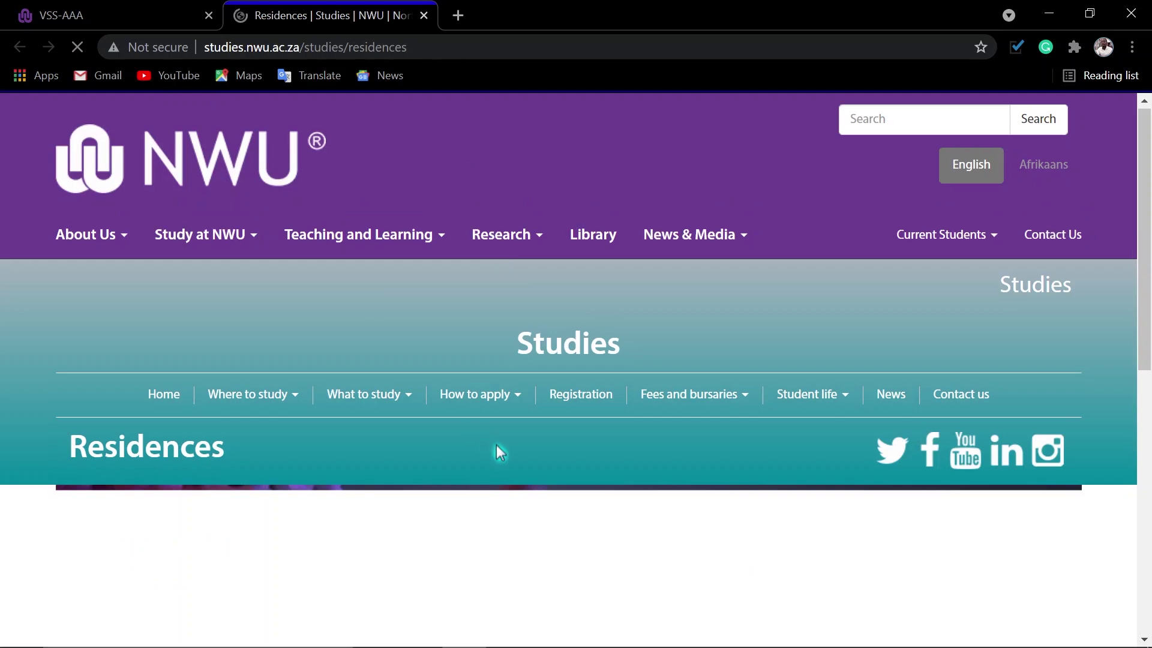
Examine the residences listed for the Mahikeng and Potchefstroom campuses on the Residences page
{"action": "scroll", "coordinate": [499, 450], "scroll_direction": "down", "scroll_amount": 10}
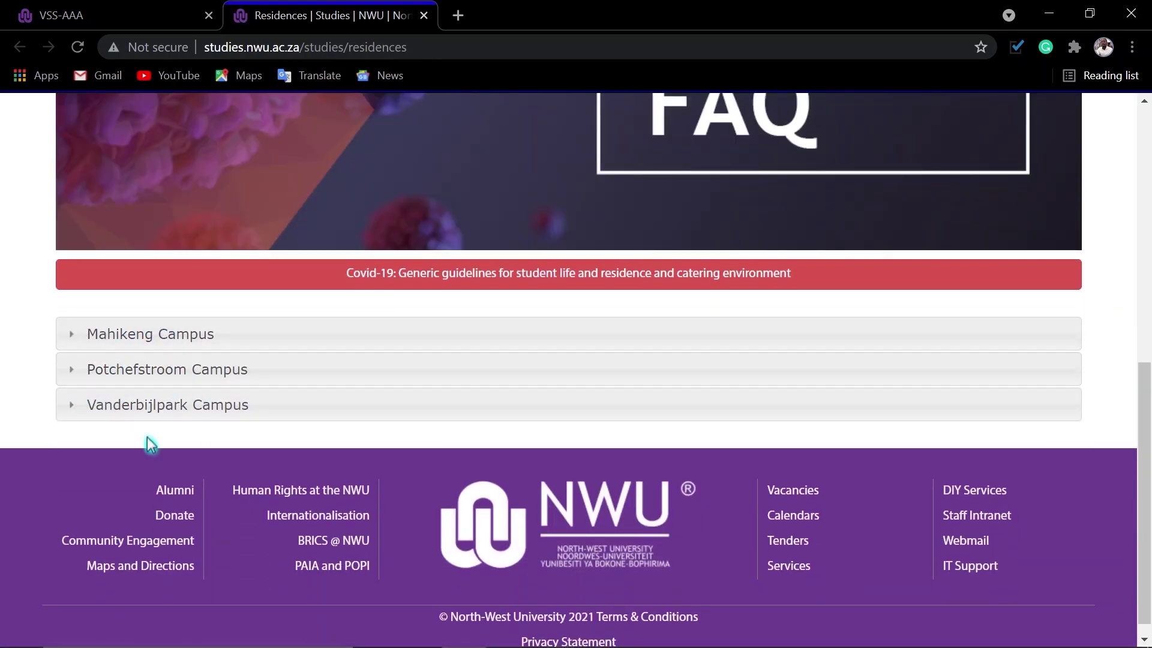
{"action": "left_click", "coordinate": [78, 338]}
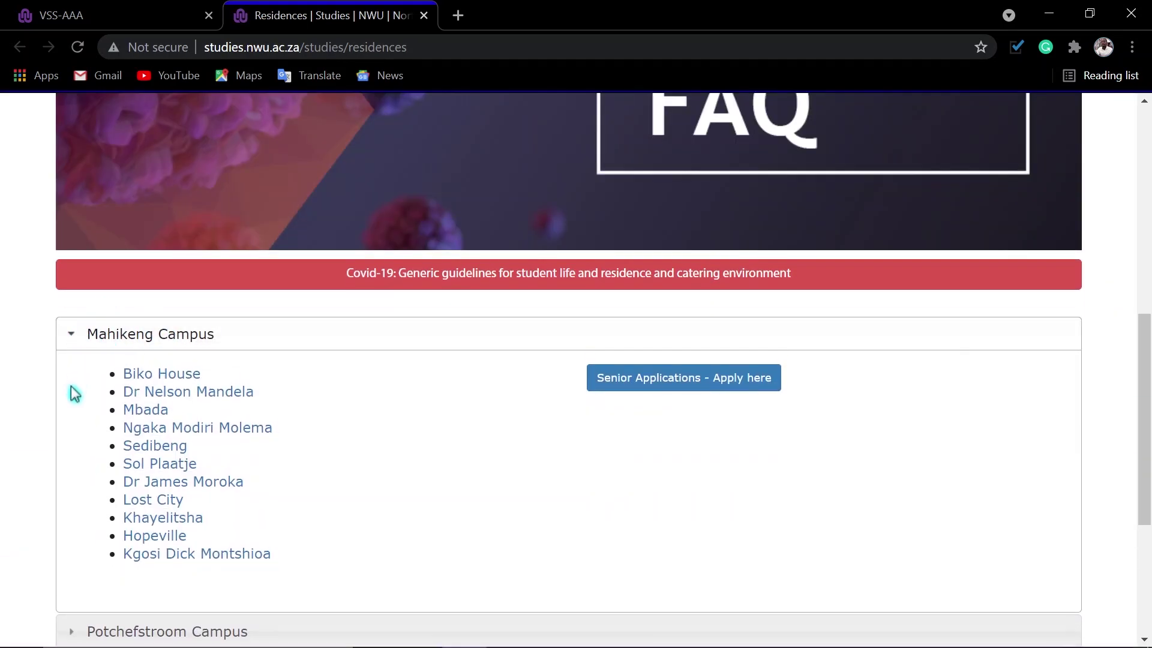
{"action": "scroll", "coordinate": [90, 432], "scroll_direction": "down", "scroll_amount": 2}
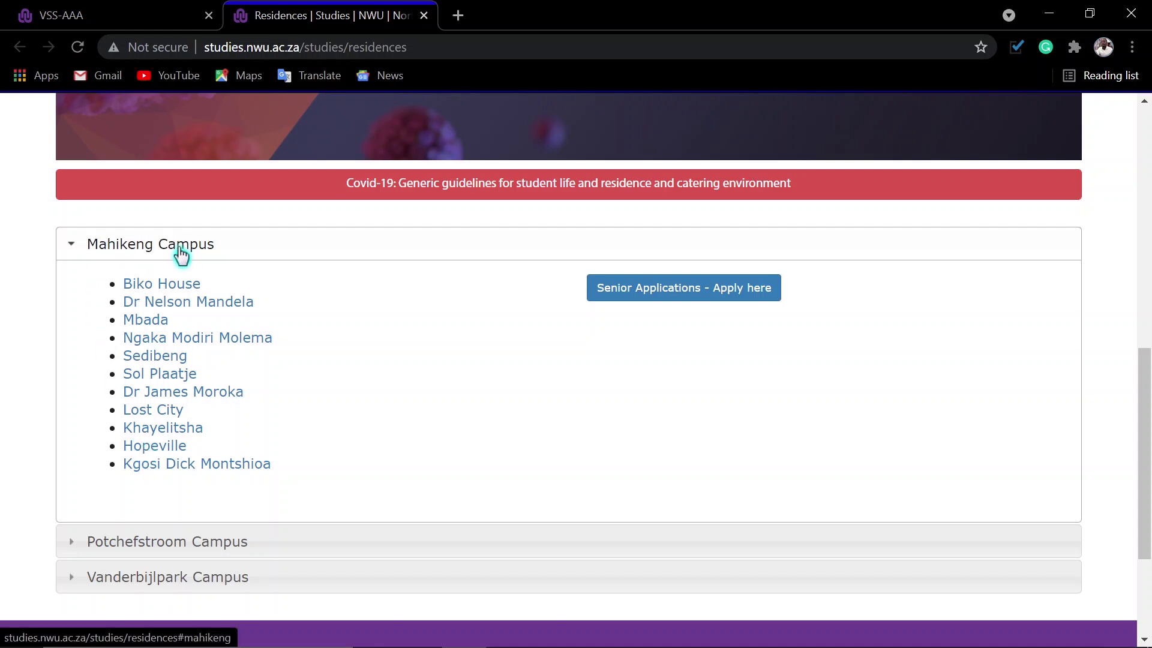
{"action": "left_click", "coordinate": [66, 250]}
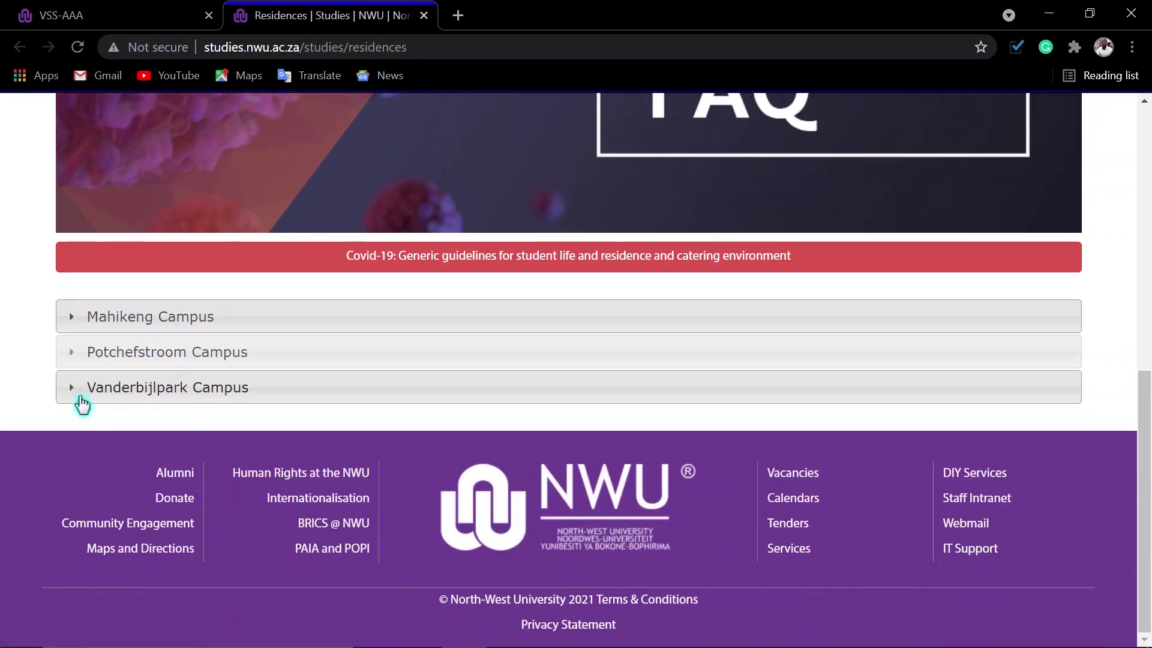
{"action": "left_click", "coordinate": [80, 324]}
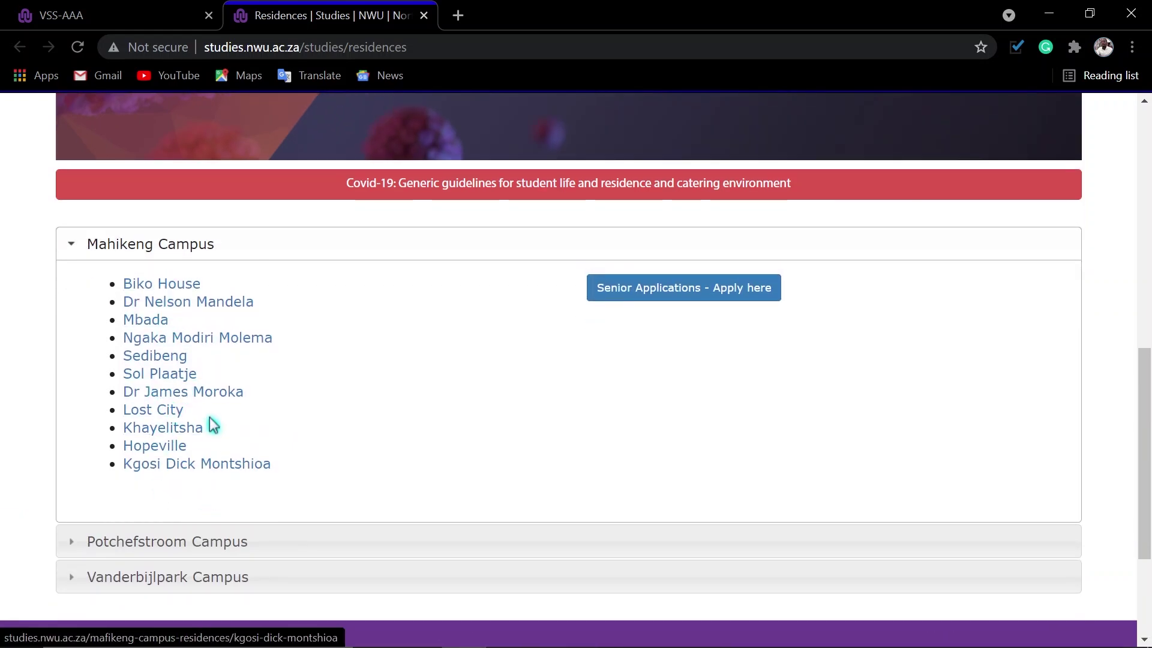
{"action": "left_click", "coordinate": [73, 547]}
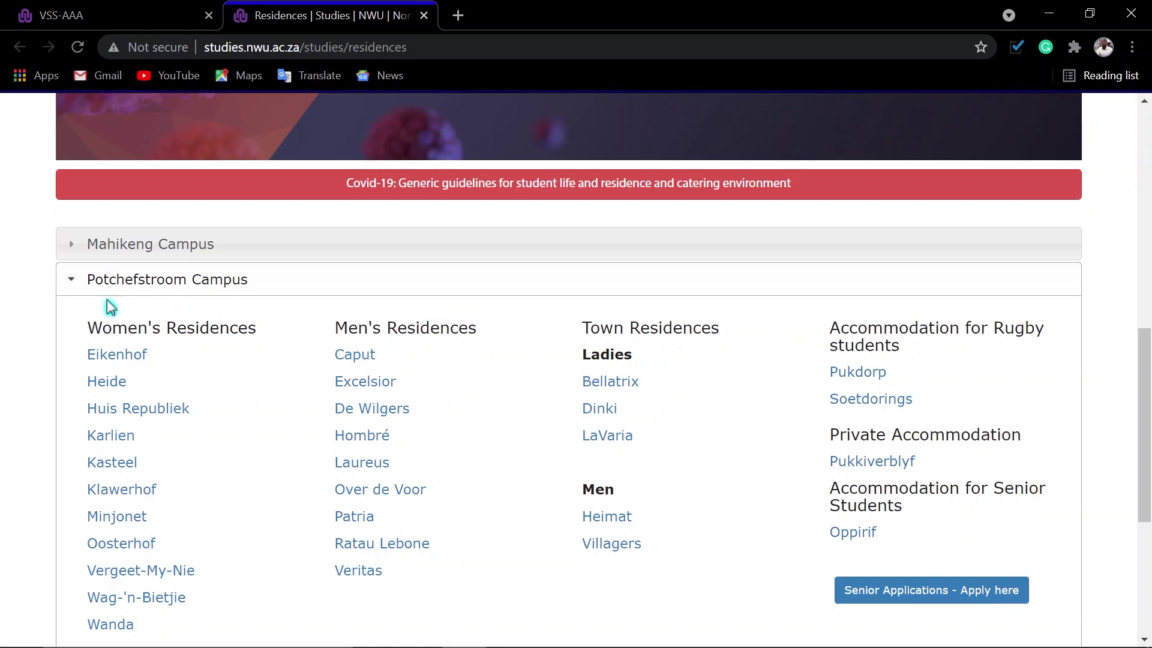
{"action": "scroll", "coordinate": [120, 300], "scroll_direction": "up", "scroll_amount": 5}
Return to the application form and review the residence options for the three Mafikeng Campus choices without changing them
{"action": "left_click", "coordinate": [139, 25]}
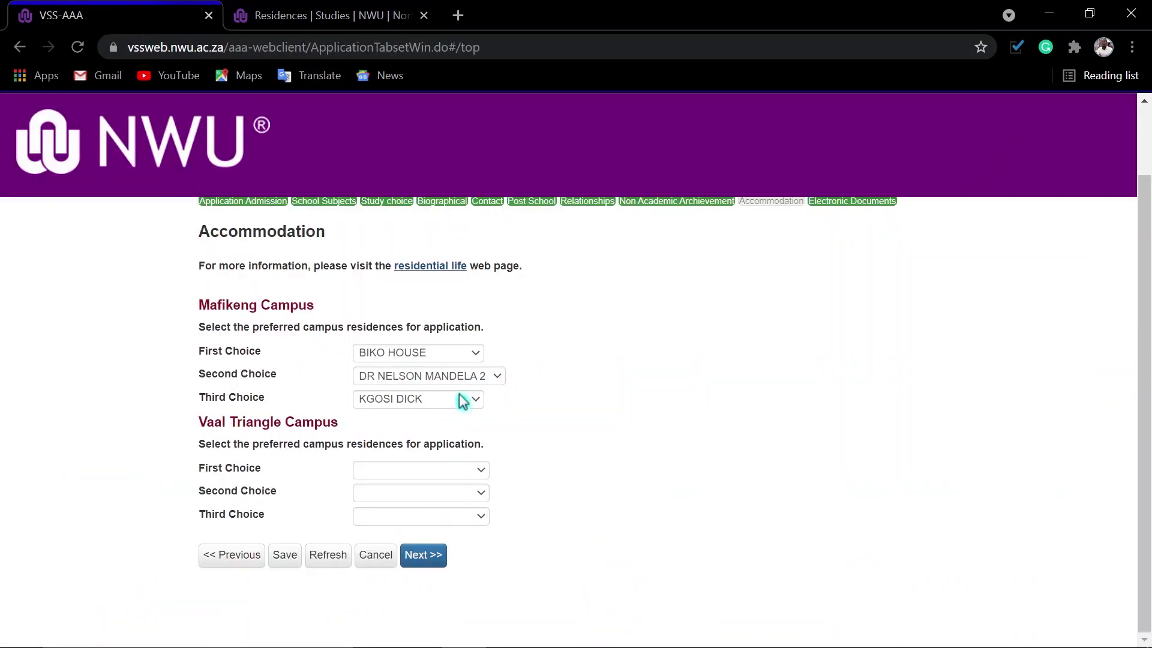
{"action": "left_click", "coordinate": [417, 355]}
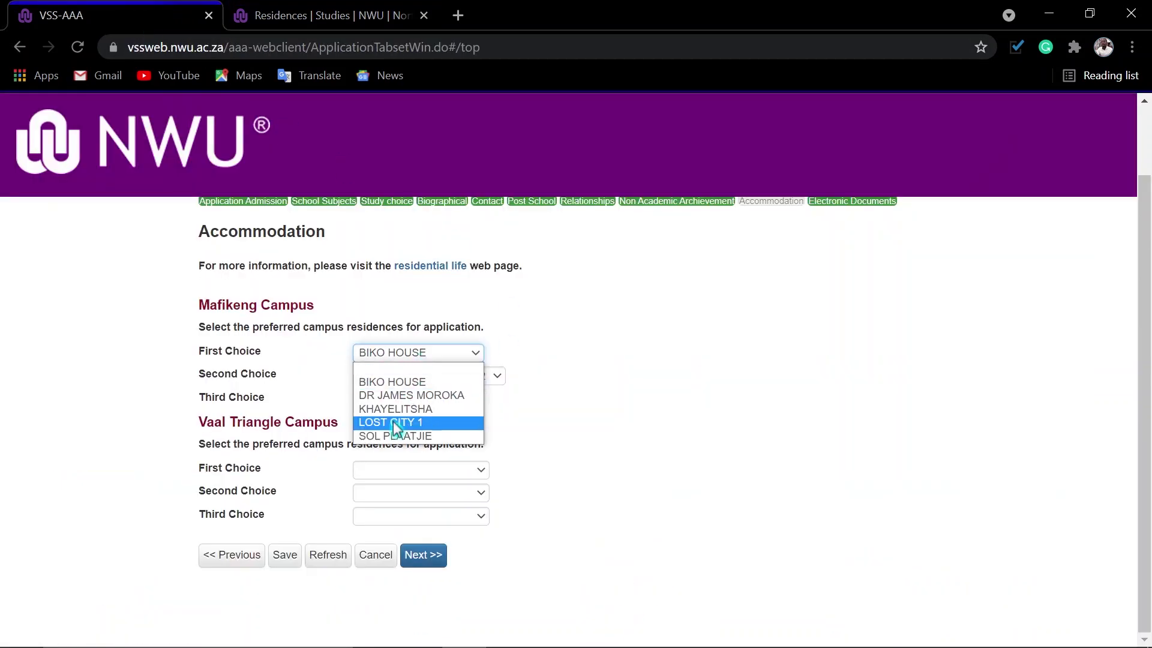
{"action": "left_click", "coordinate": [429, 352]}
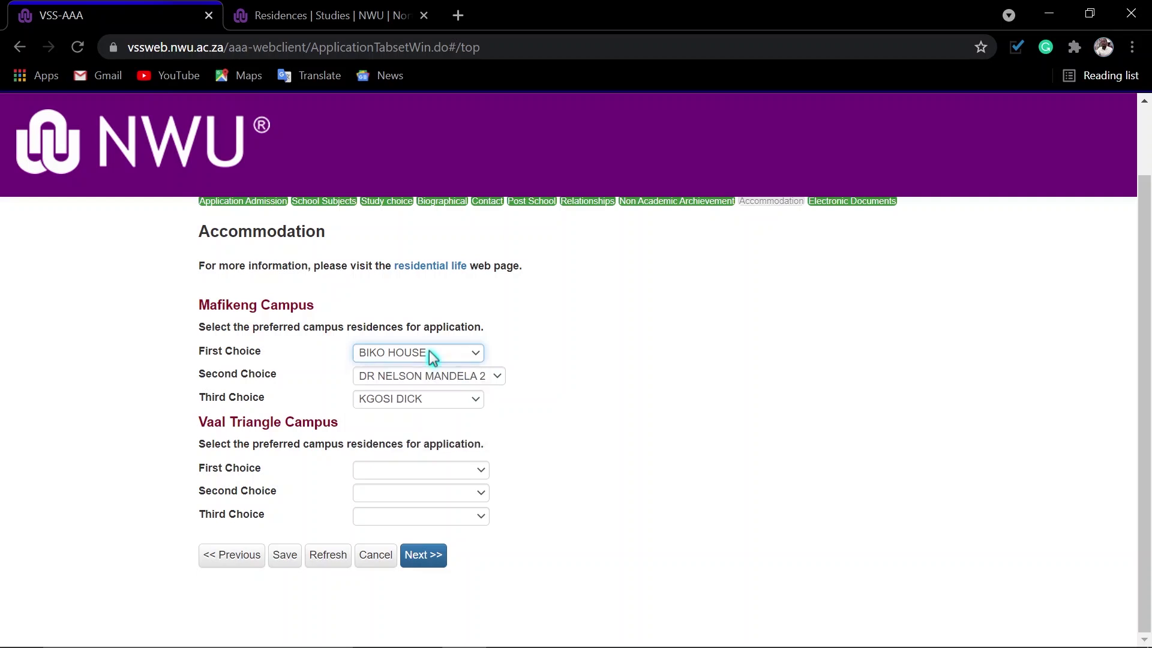
{"action": "left_click", "coordinate": [480, 380]}
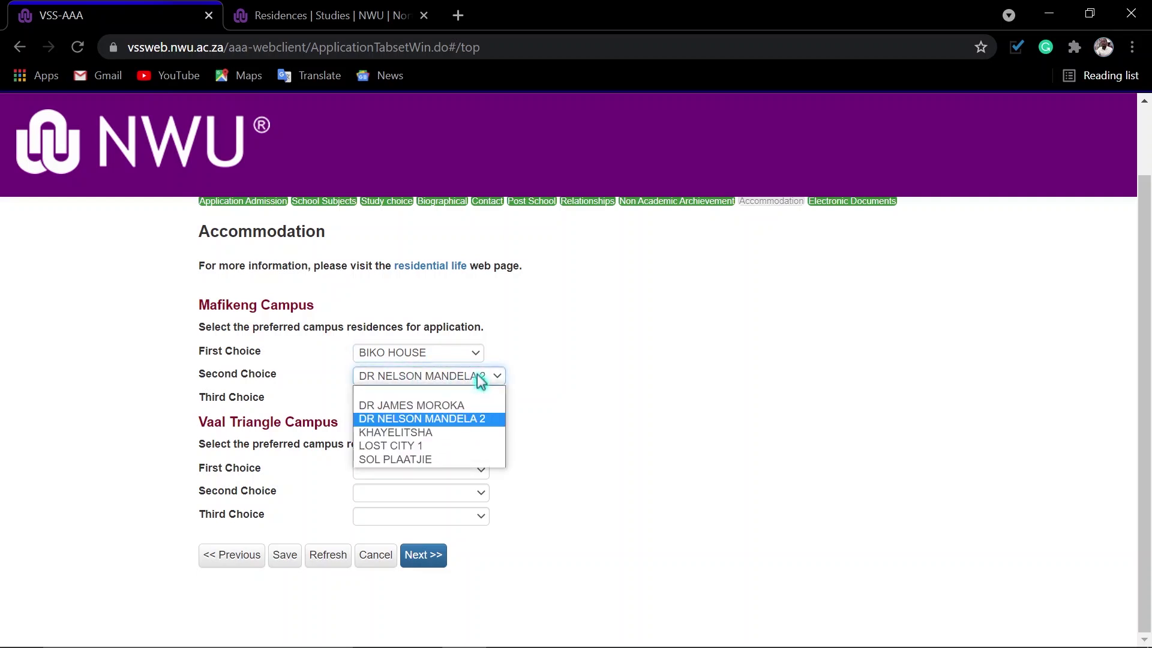
{"action": "left_click", "coordinate": [480, 380]}
{"action": "left_click", "coordinate": [442, 398]}
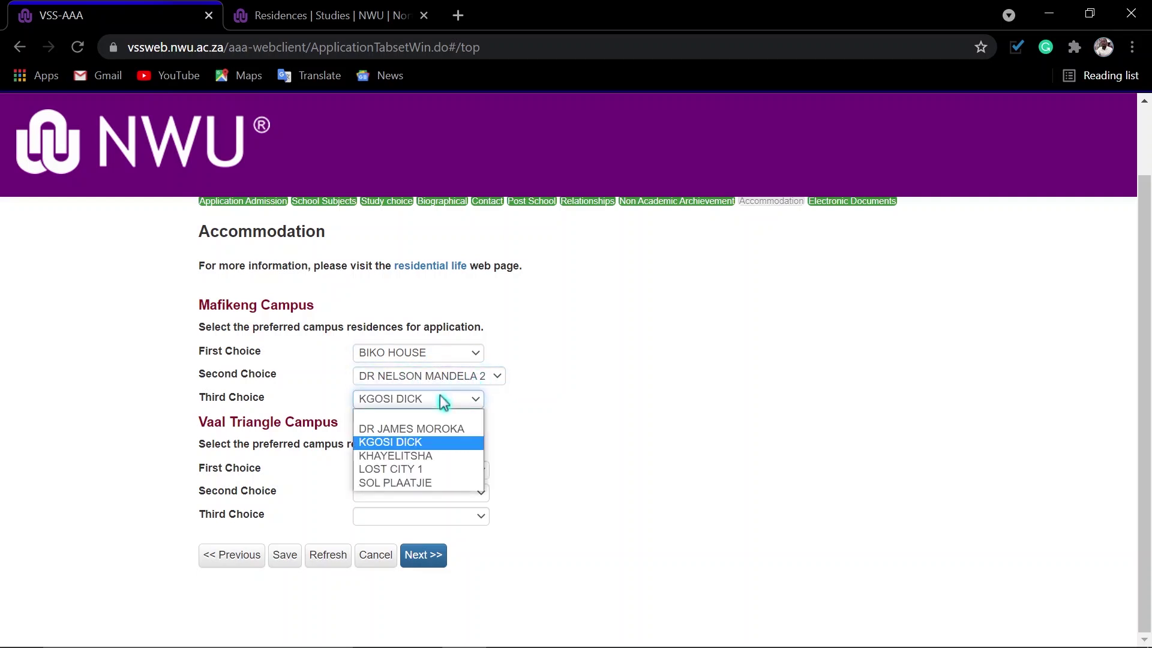
{"action": "left_click", "coordinate": [442, 400]}
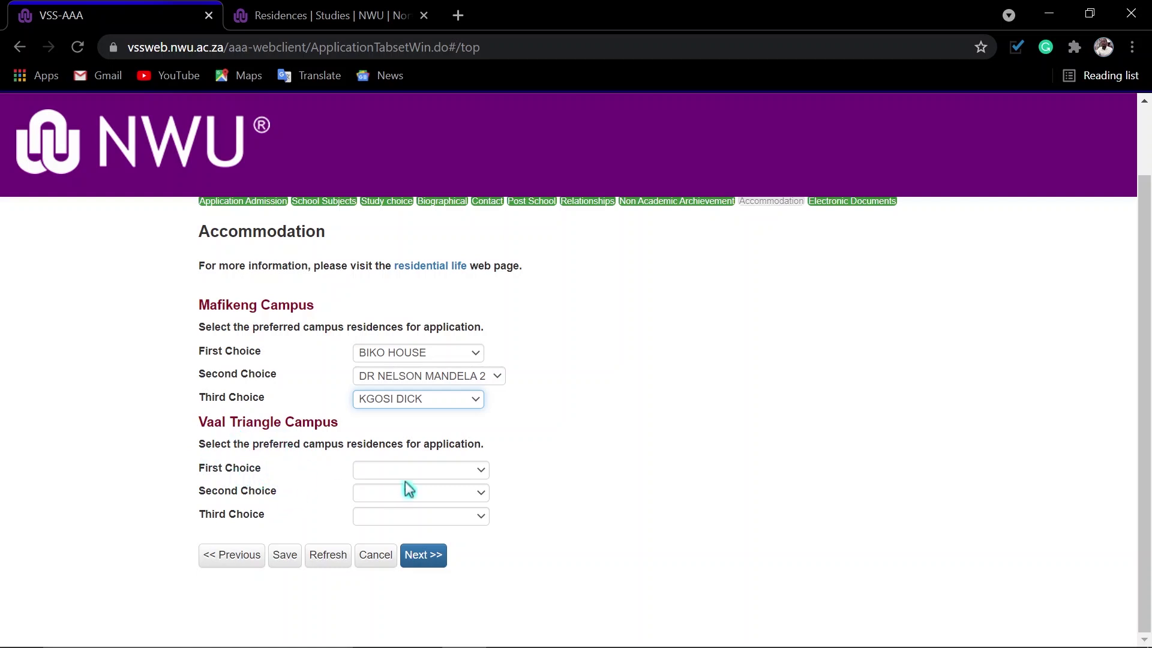
Select MOAHI as the first residence choice for the Vaal Triangle Campus and continue to Electronic Documents
{"action": "left_click", "coordinate": [471, 472]}
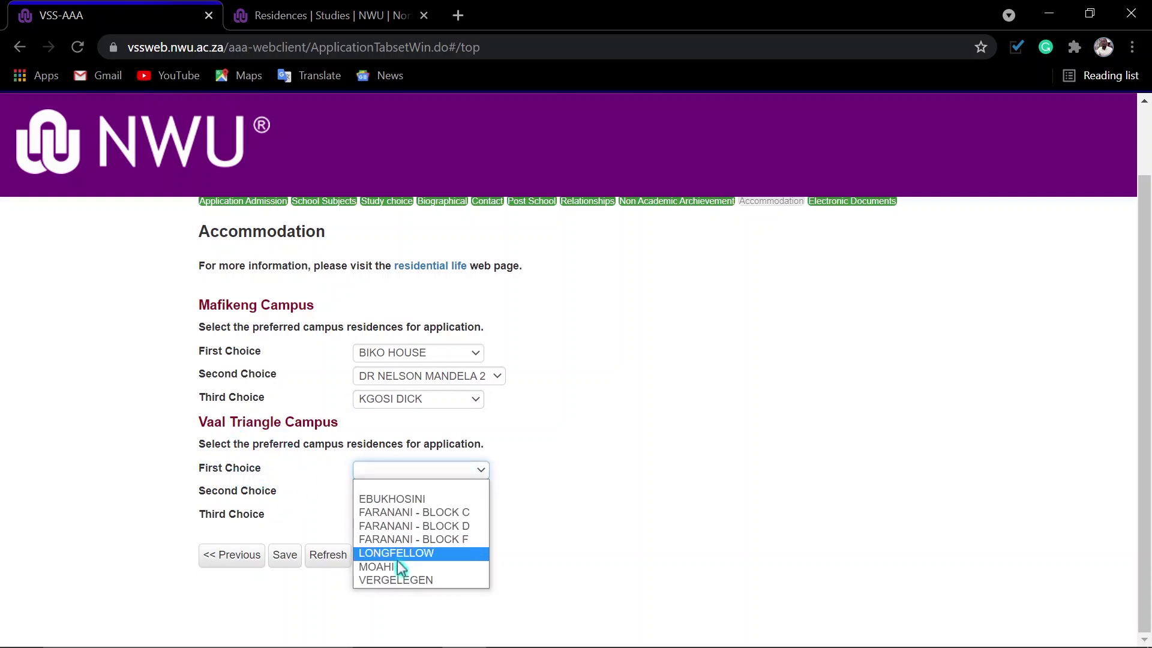
{"action": "left_click", "coordinate": [437, 566]}
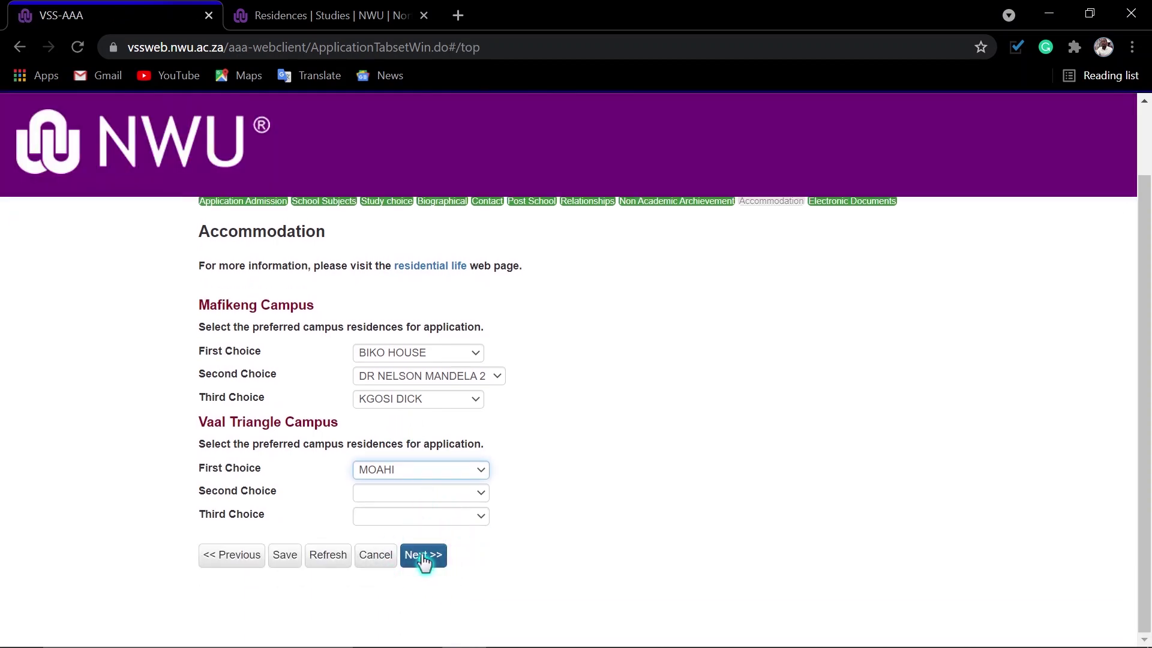
{"action": "left_click", "coordinate": [423, 556]}
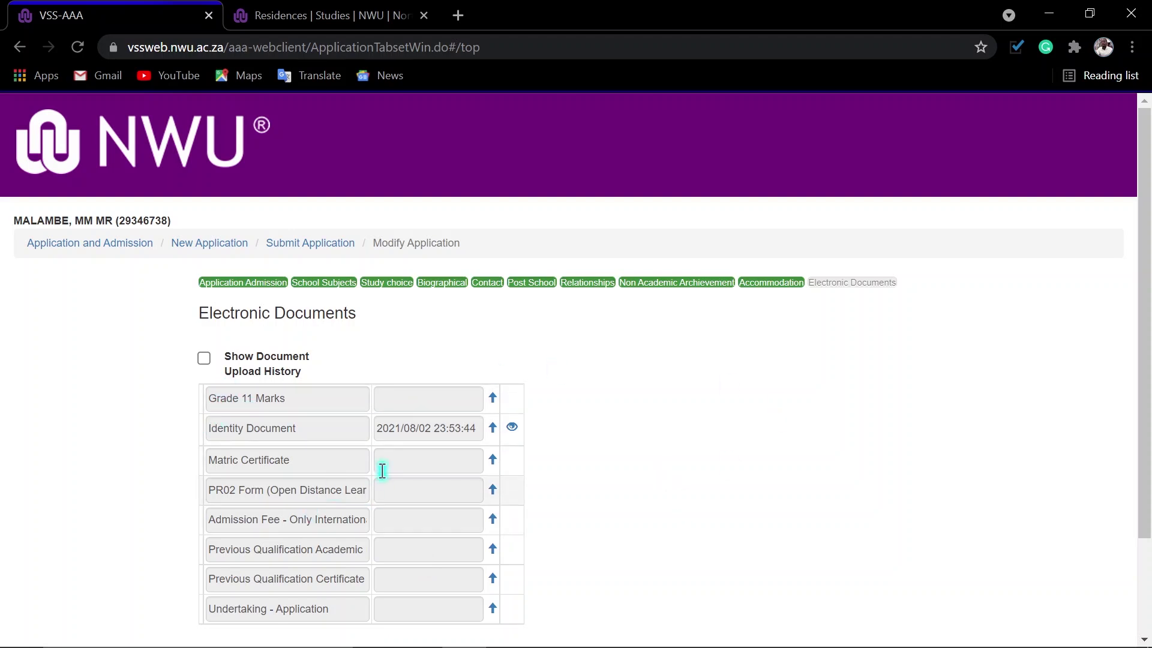
Enable Show Document Upload History and request the uploaded Identity Document, cancelling the file save
{"action": "left_click", "coordinate": [204, 359]}
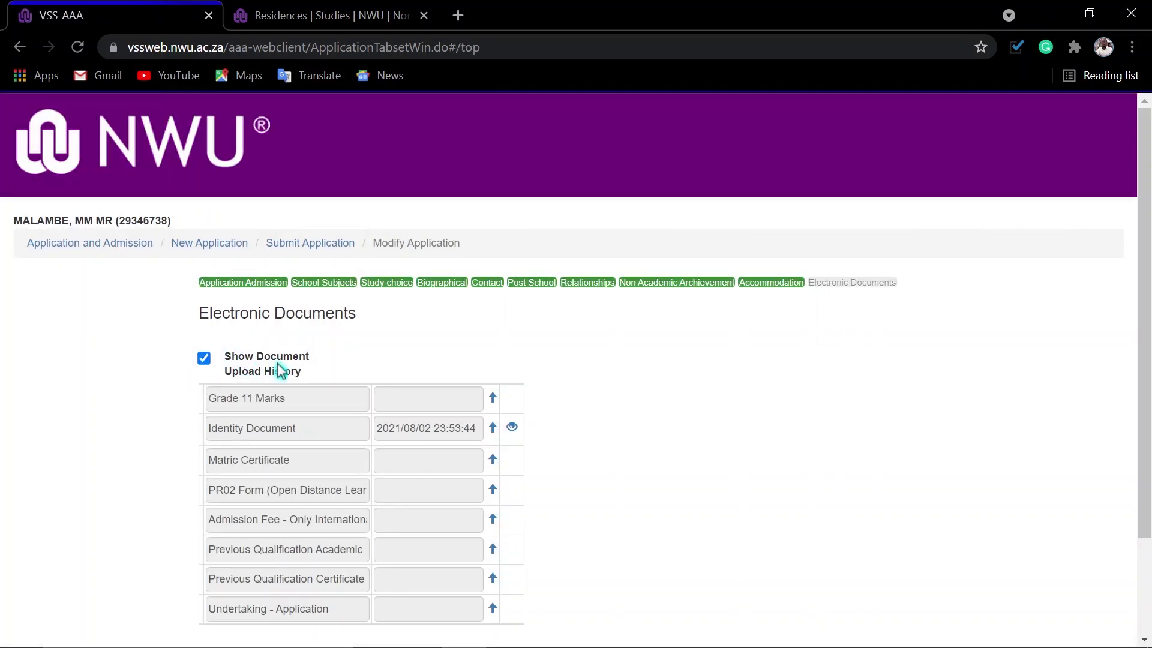
{"action": "left_click", "coordinate": [512, 428]}
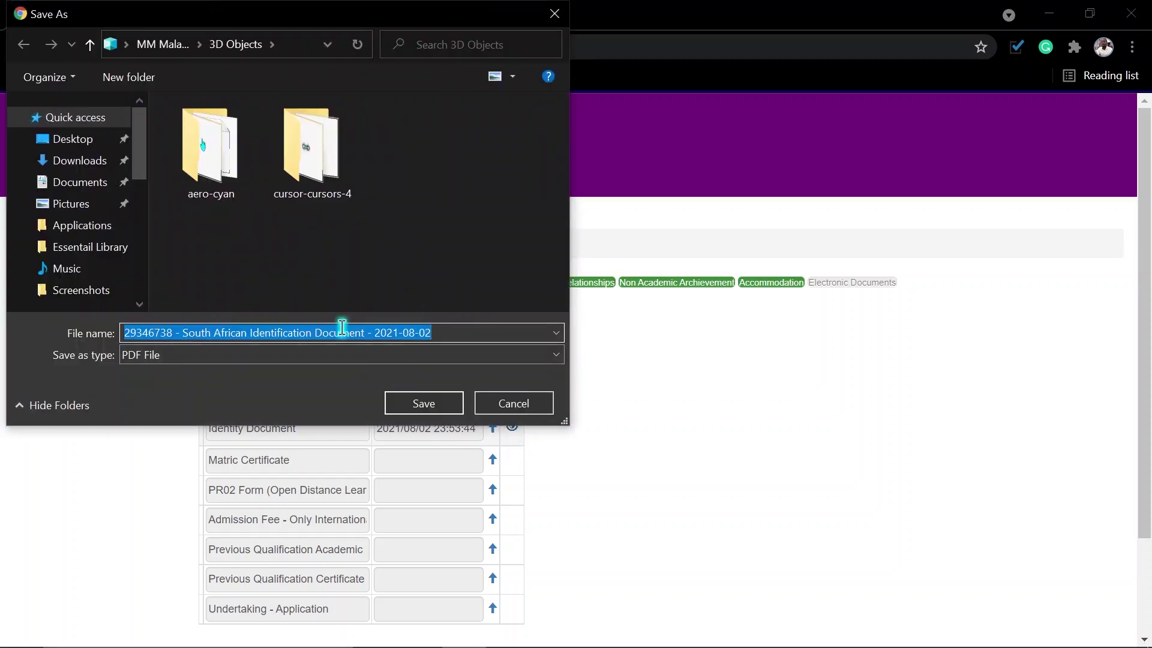
{"action": "left_click", "coordinate": [541, 407]}
Upload the MM ID file from My Documents as the Identity Document and continue to the submission page
{"action": "left_click", "coordinate": [493, 429]}
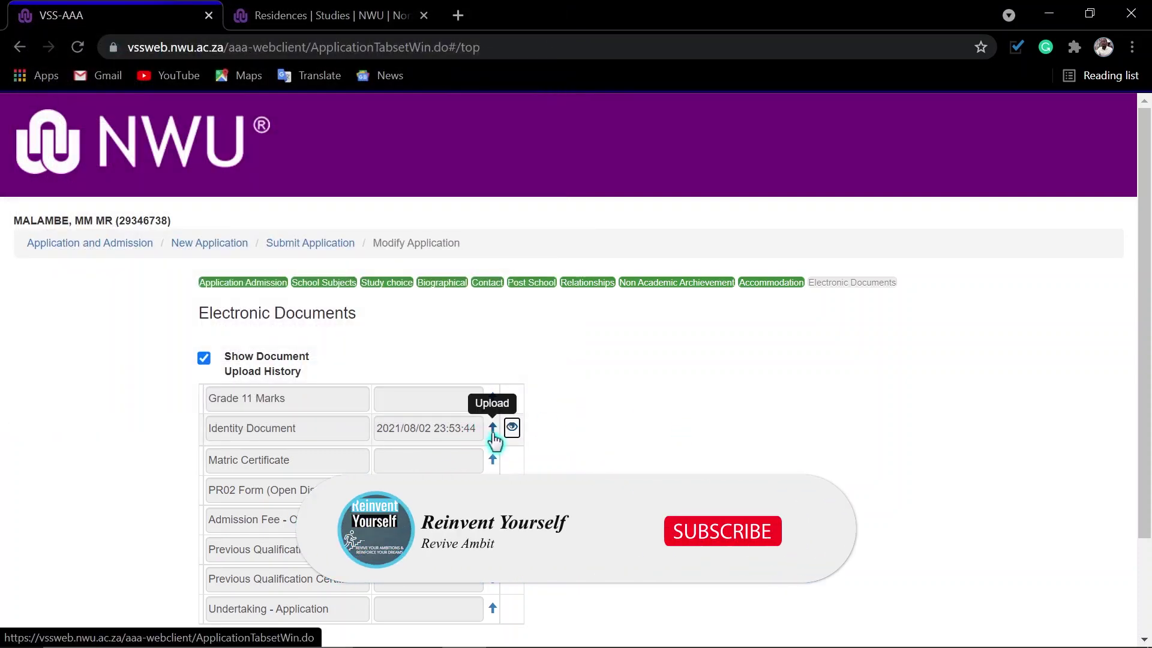
{"action": "left_click", "coordinate": [492, 429]}
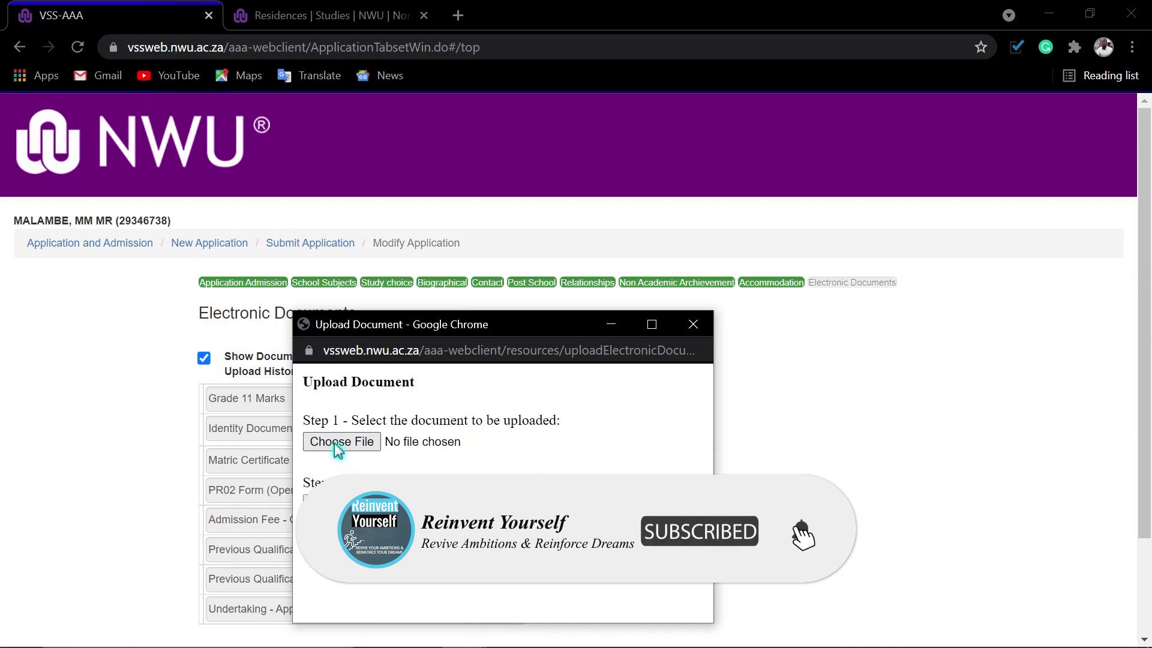
{"action": "left_click", "coordinate": [340, 443]}
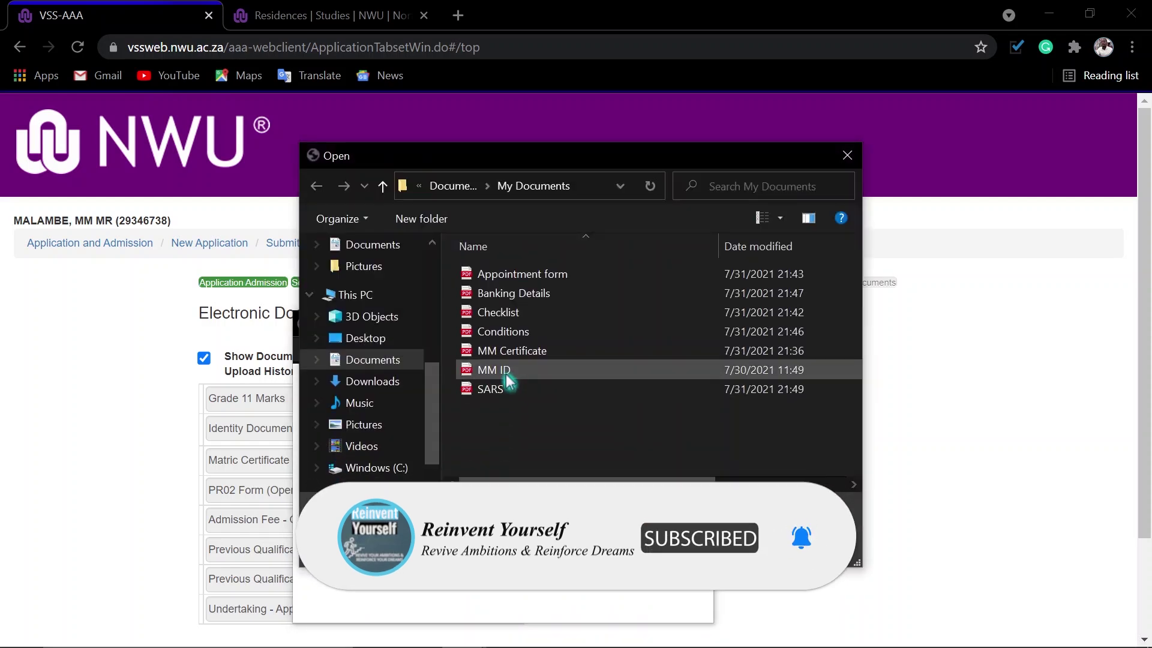
{"action": "left_click", "coordinate": [505, 376]}
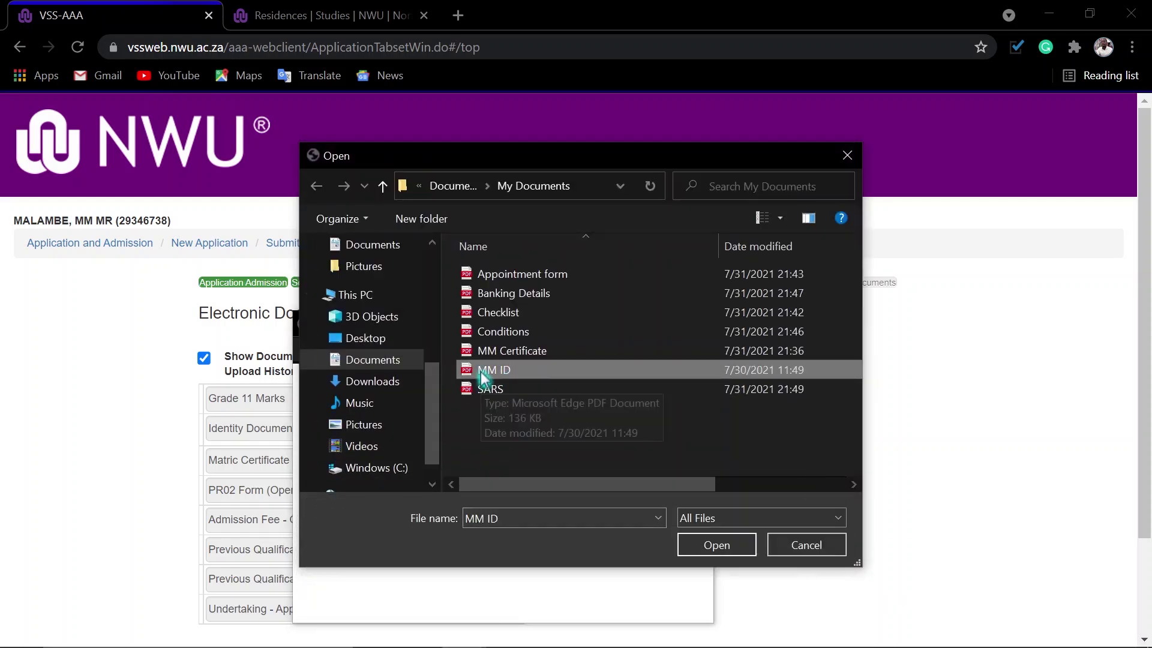
{"action": "left_click", "coordinate": [705, 545]}
{"action": "left_click", "coordinate": [332, 509]}
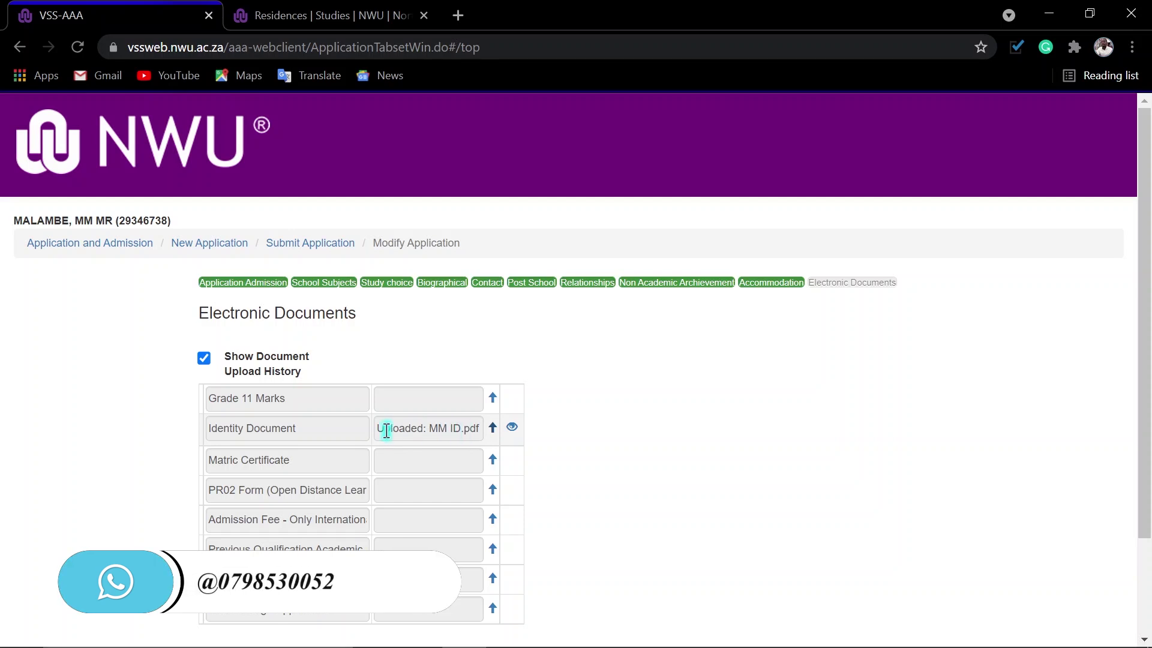
{"action": "scroll", "coordinate": [406, 481], "scroll_direction": "down", "scroll_amount": 2}
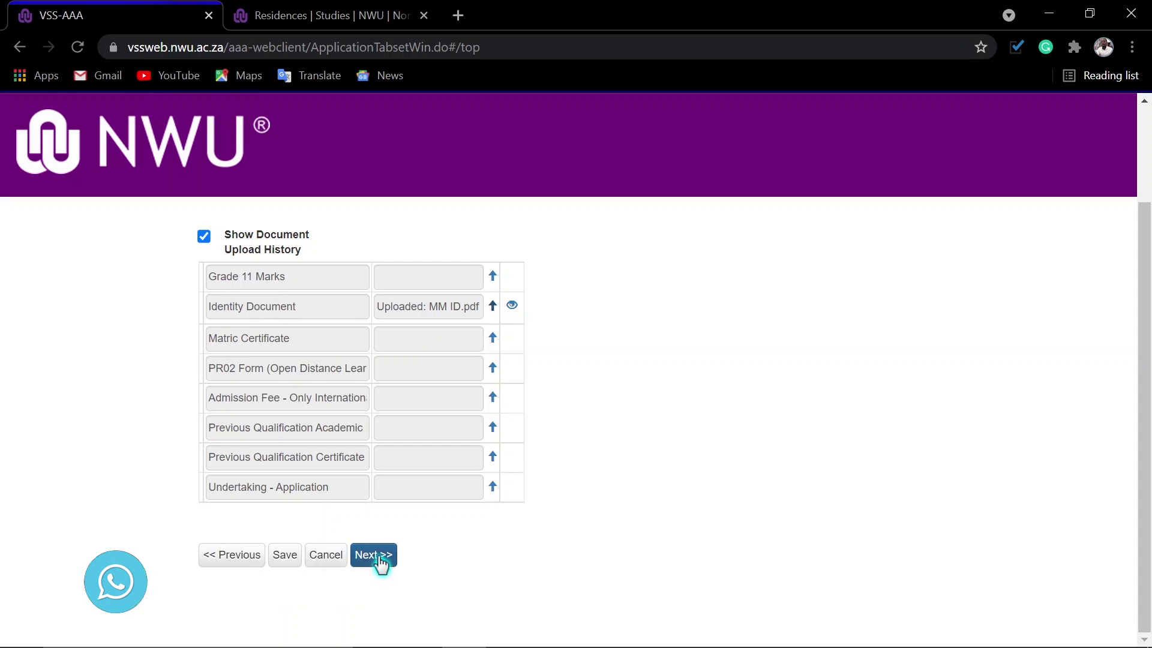
{"action": "left_click", "coordinate": [381, 555]}
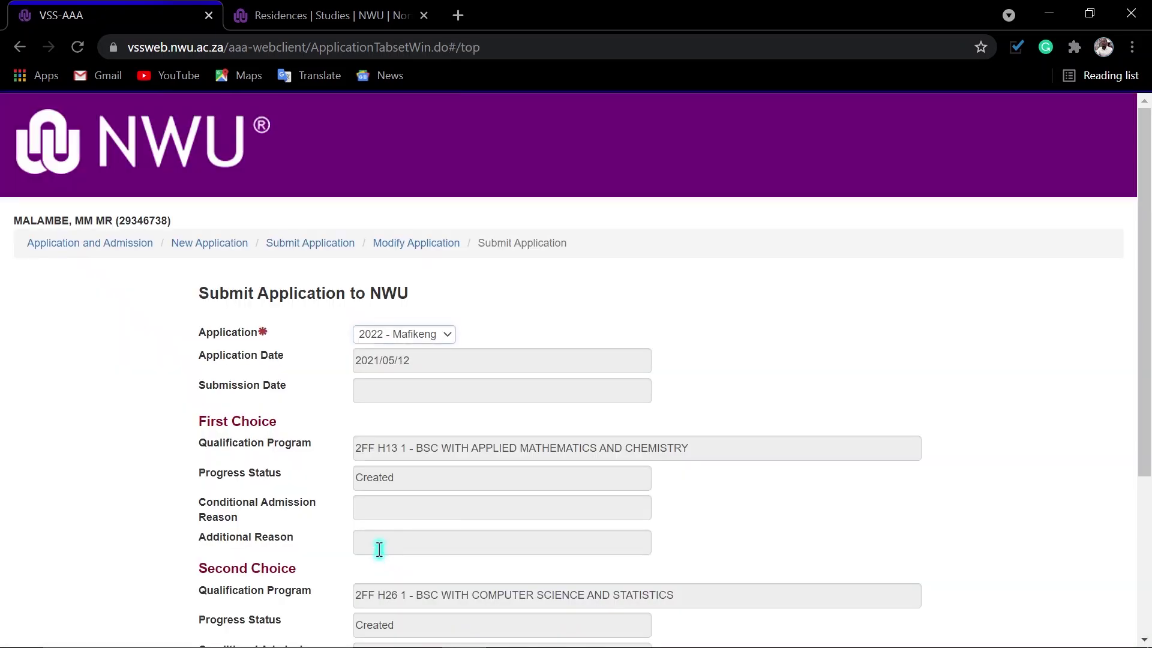
Review the first and second qualification choices of the 2022 - Mafikeng application and submit it
{"action": "scroll", "coordinate": [781, 480], "scroll_direction": "down", "scroll_amount": 3}
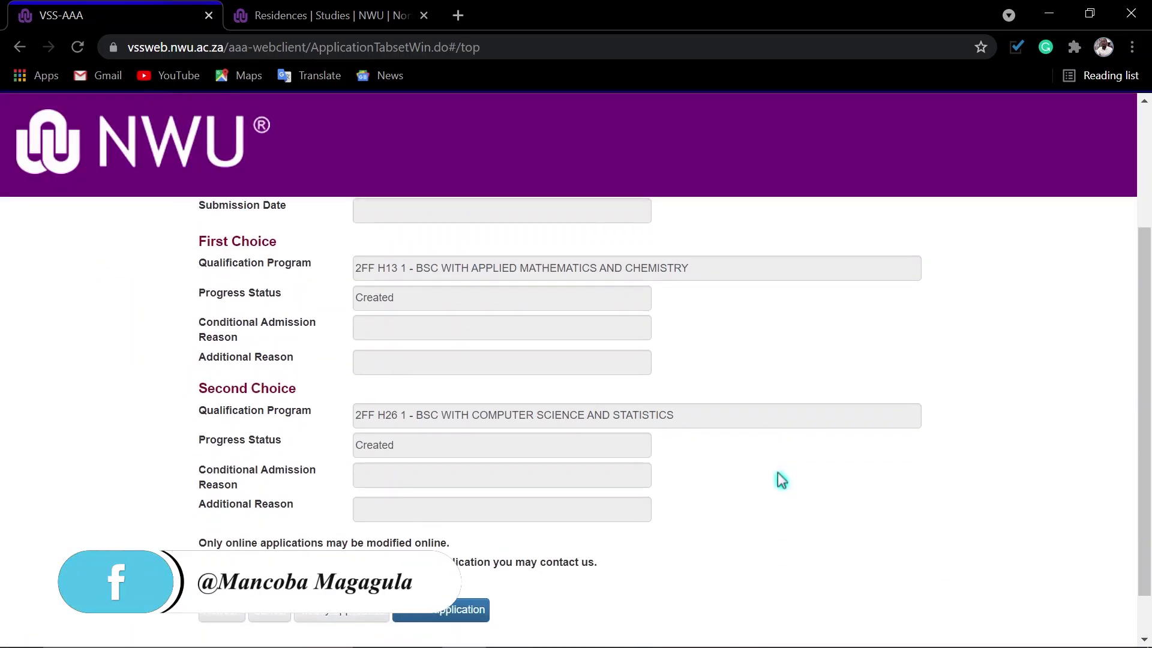
{"action": "scroll", "coordinate": [858, 488], "scroll_direction": "up", "scroll_amount": 3}
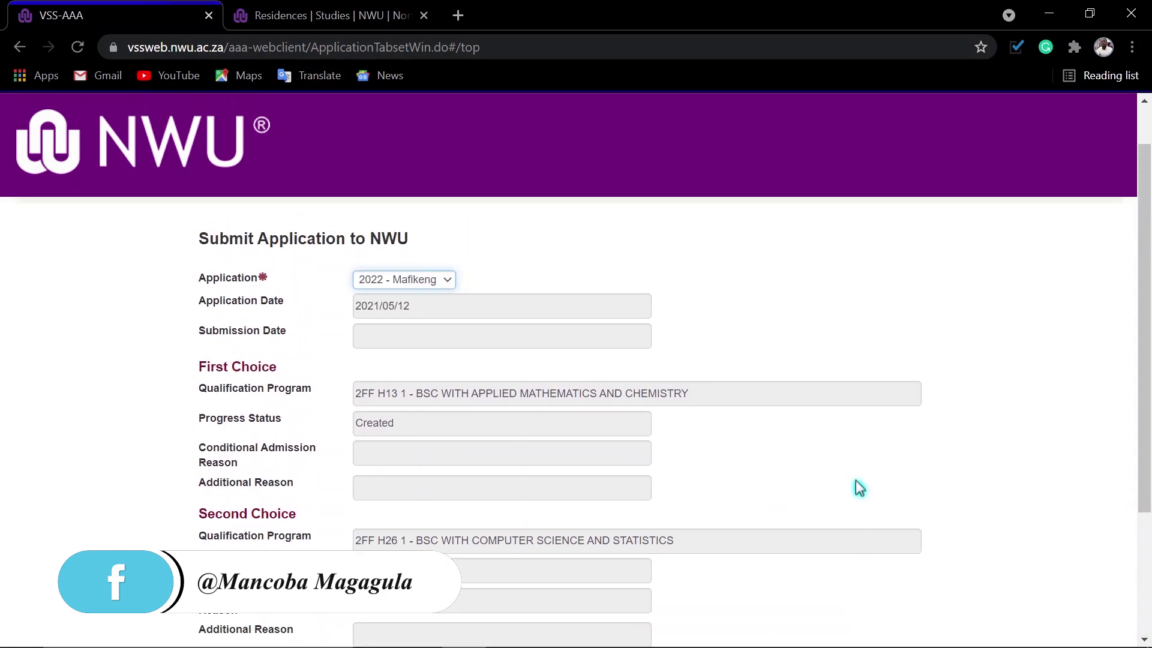
{"action": "scroll", "coordinate": [859, 488], "scroll_direction": "down", "scroll_amount": 2}
{"action": "scroll", "coordinate": [860, 488], "scroll_direction": "down", "scroll_amount": 2}
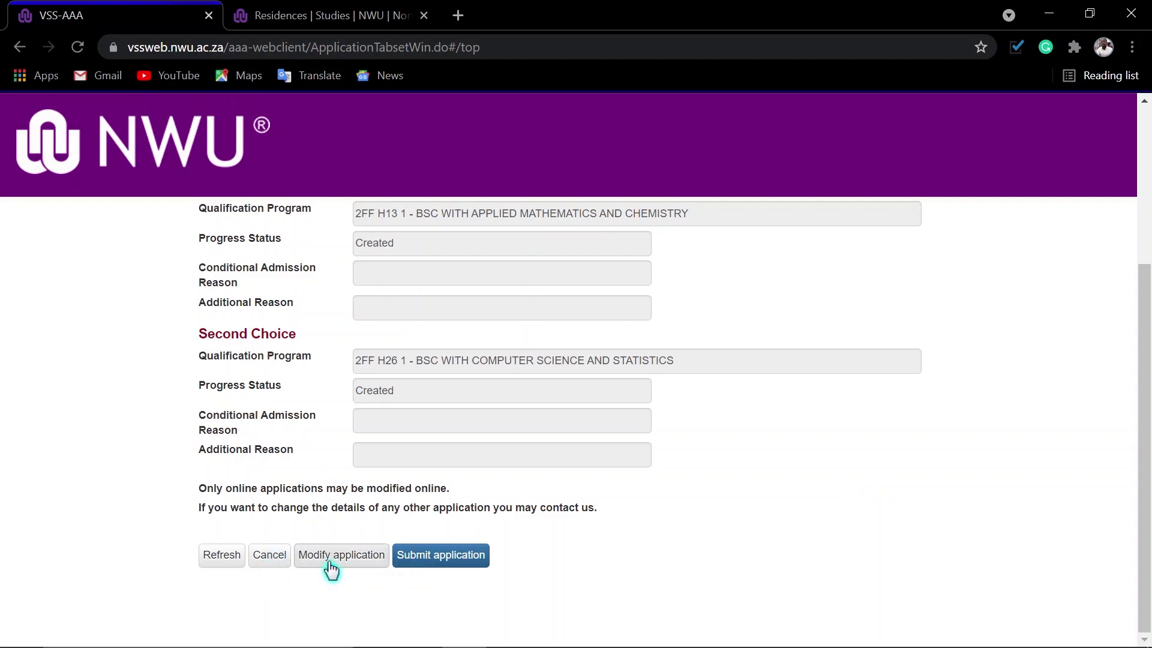
{"action": "left_click", "coordinate": [456, 557]}
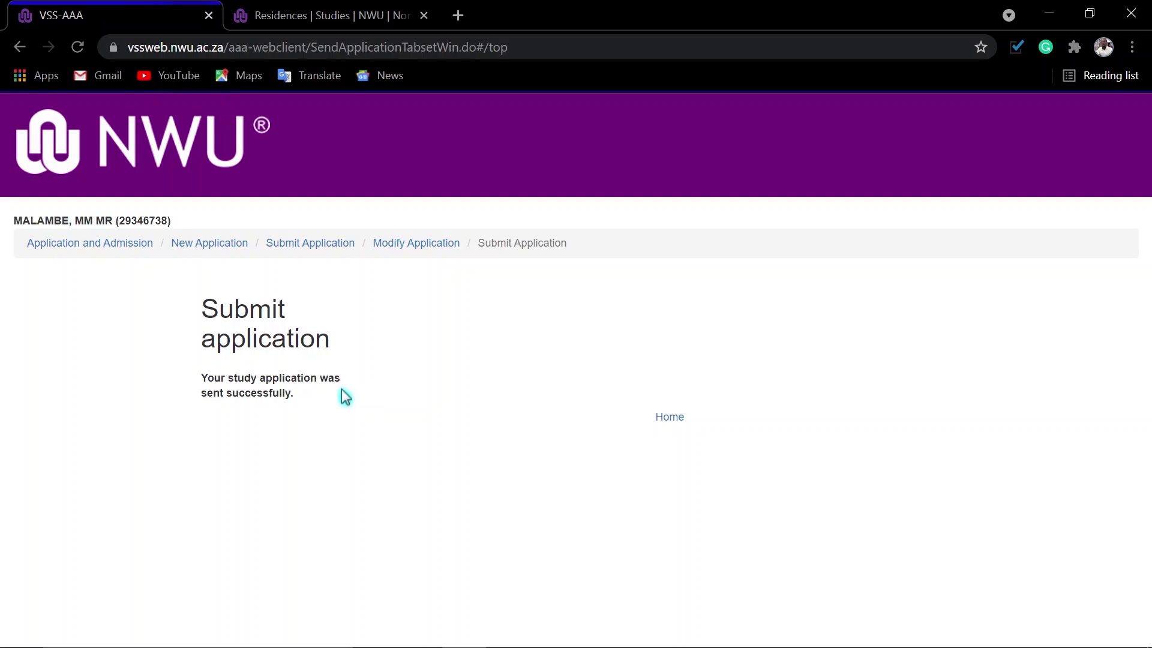
Return from the confirmation page and check the submitted application's progress status, submission date and outstanding documents
{"action": "left_click", "coordinate": [669, 416]}
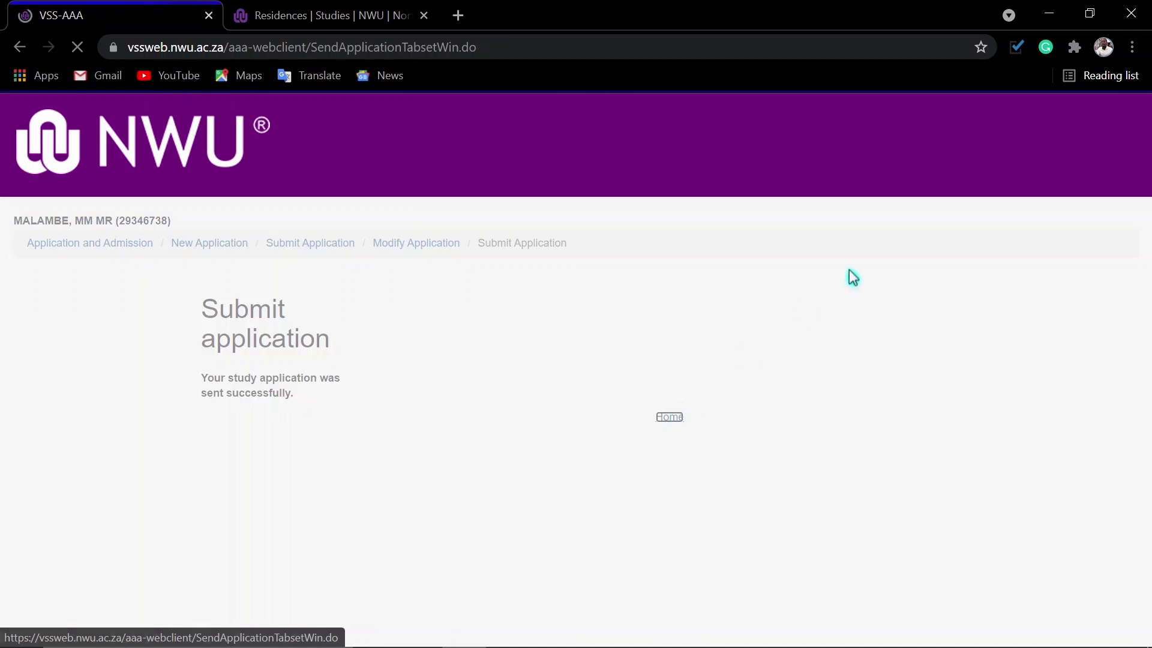
{"action": "scroll", "coordinate": [660, 474], "scroll_direction": "down", "scroll_amount": 4}
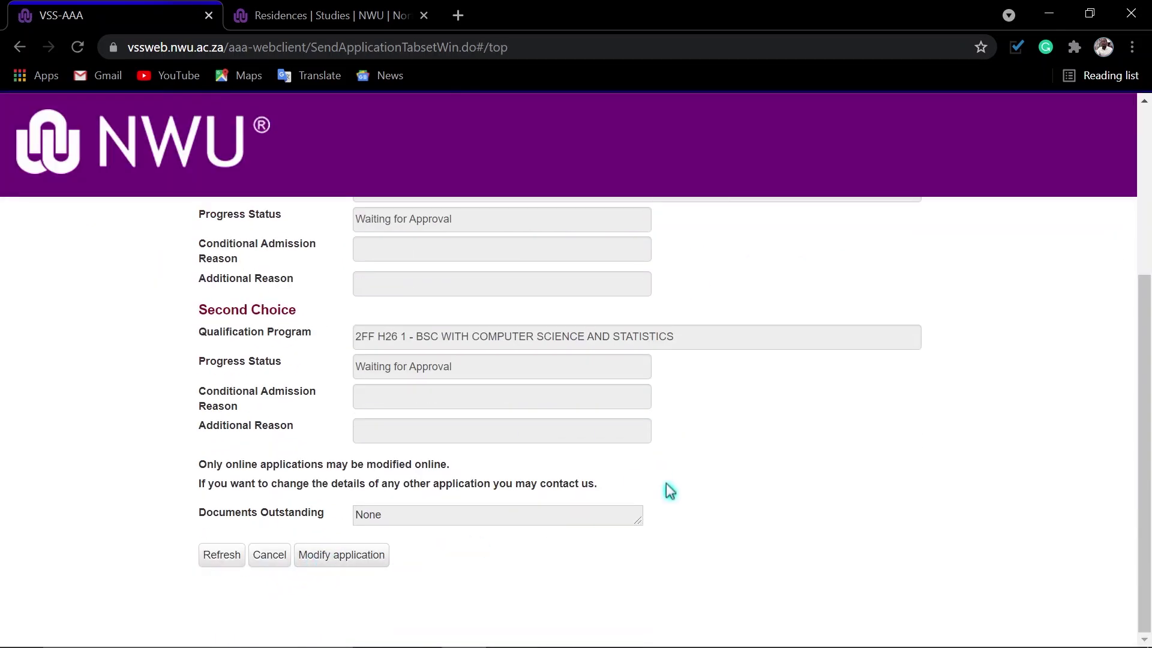
{"action": "scroll", "coordinate": [607, 481], "scroll_direction": "up", "scroll_amount": 1}
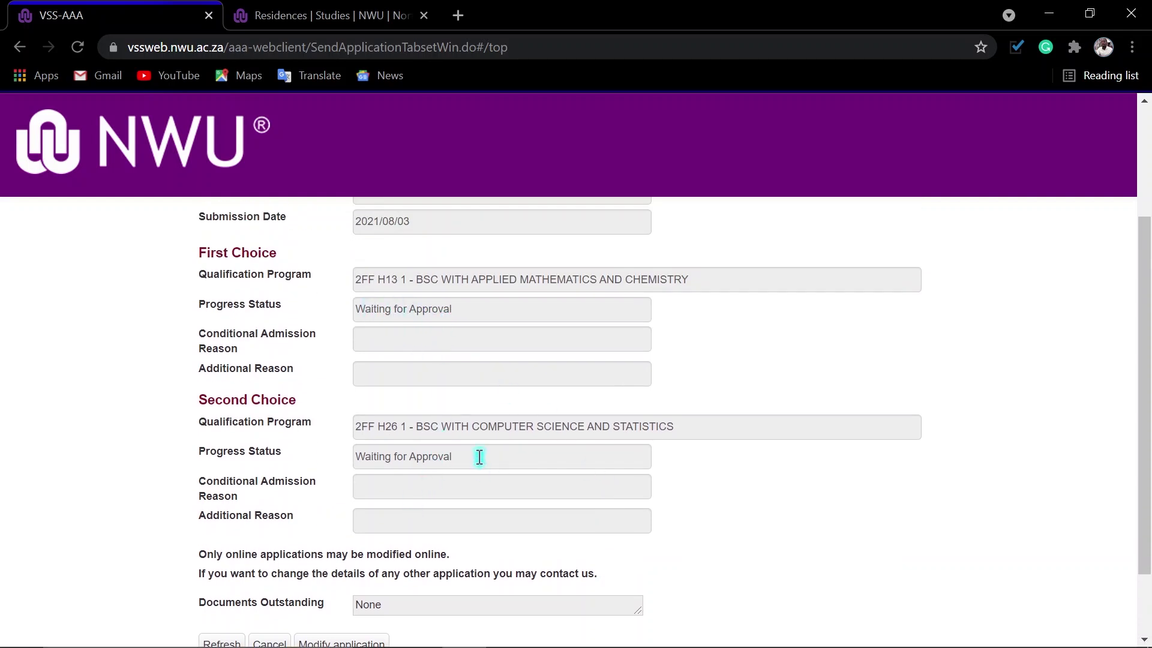
{"action": "scroll", "coordinate": [529, 480], "scroll_direction": "up", "scroll_amount": 3}
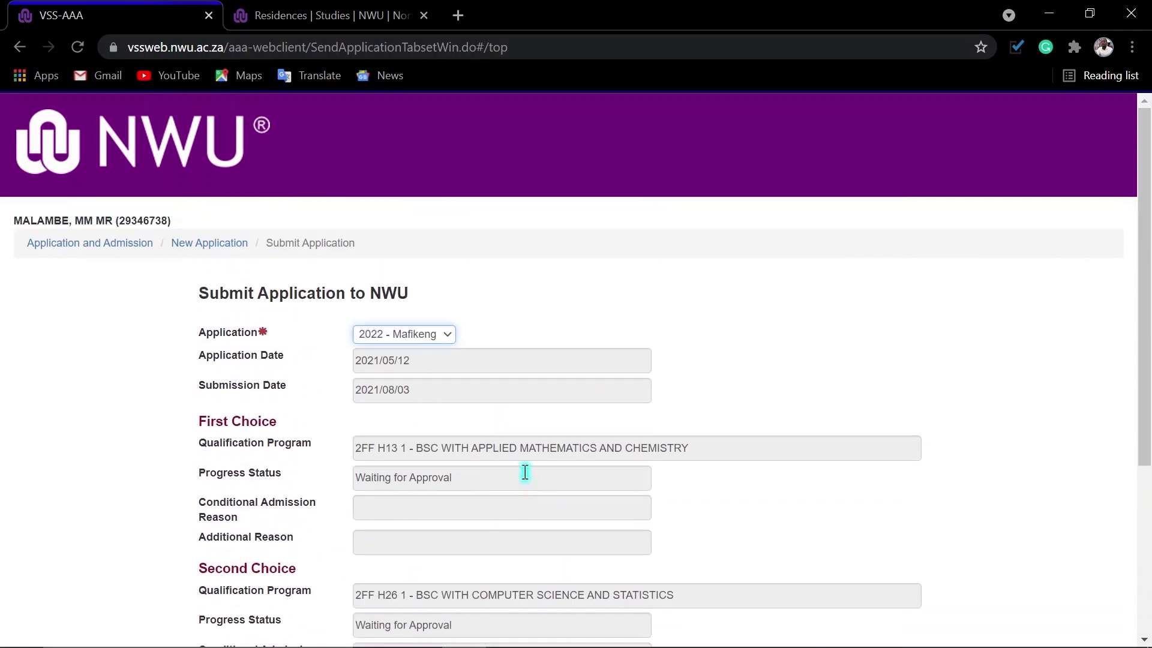
Close the browser with the submitted application and refresh the desktop
{"action": "left_click", "coordinate": [1131, 13]}
{"action": "right_click", "coordinate": [599, 146]}
{"action": "left_click", "coordinate": [653, 204]}
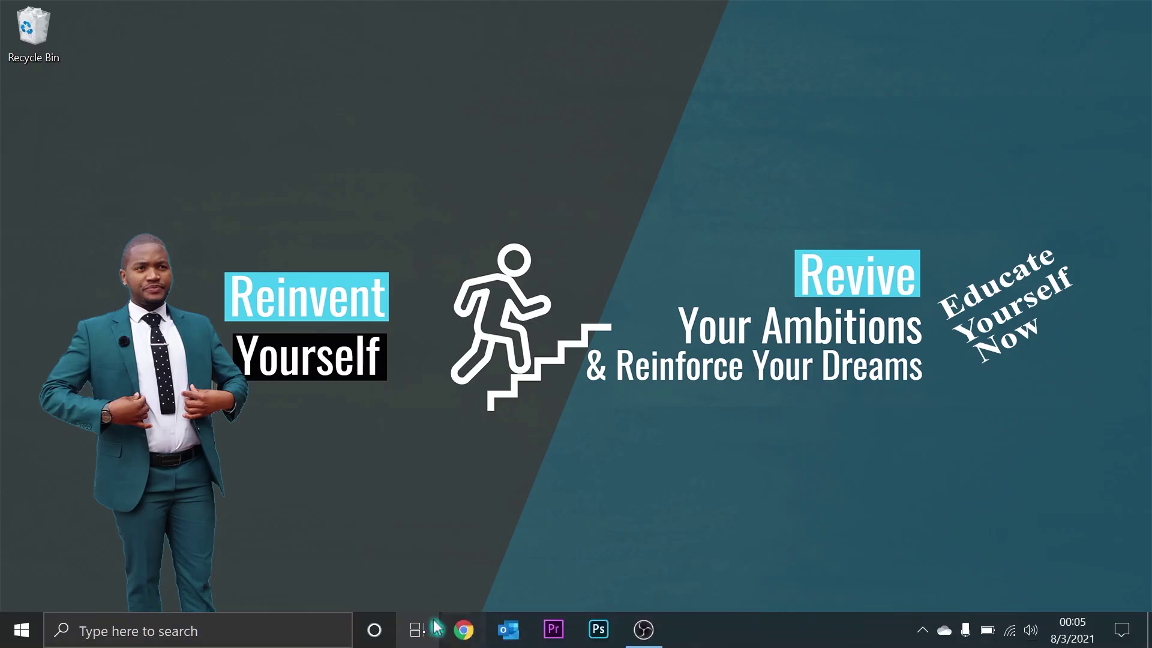
Launch Chrome and open the Clear browsing data options under Privacy and security in its settings
{"action": "left_click", "coordinate": [462, 628]}
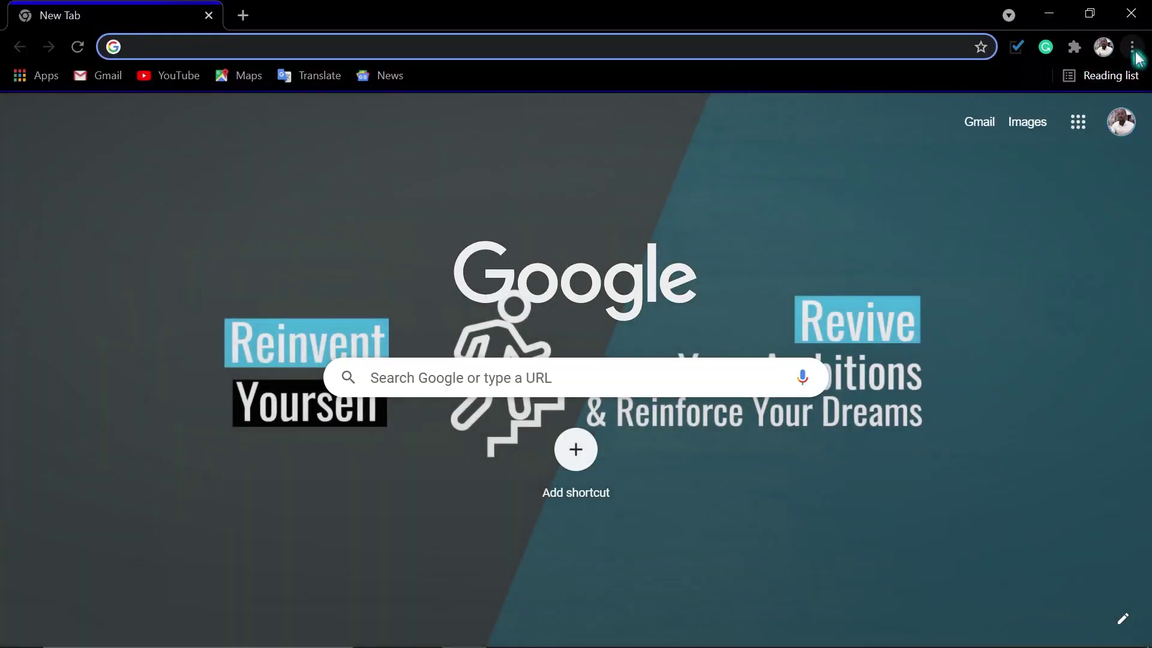
{"action": "left_click", "coordinate": [1132, 48]}
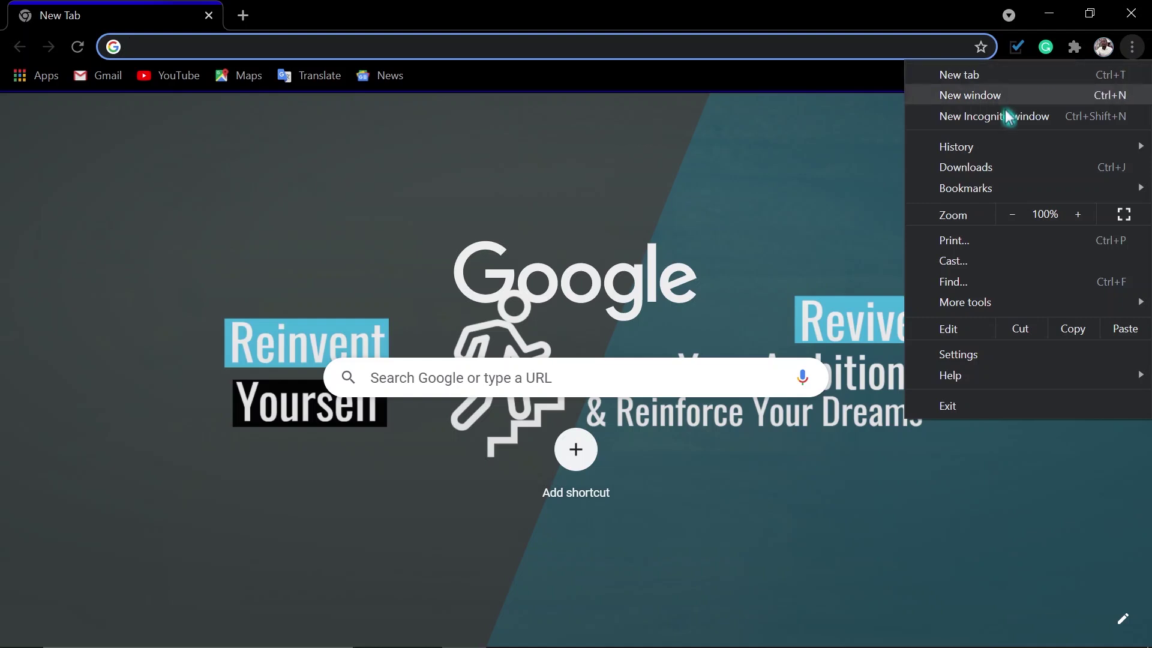
{"action": "left_click", "coordinate": [969, 357]}
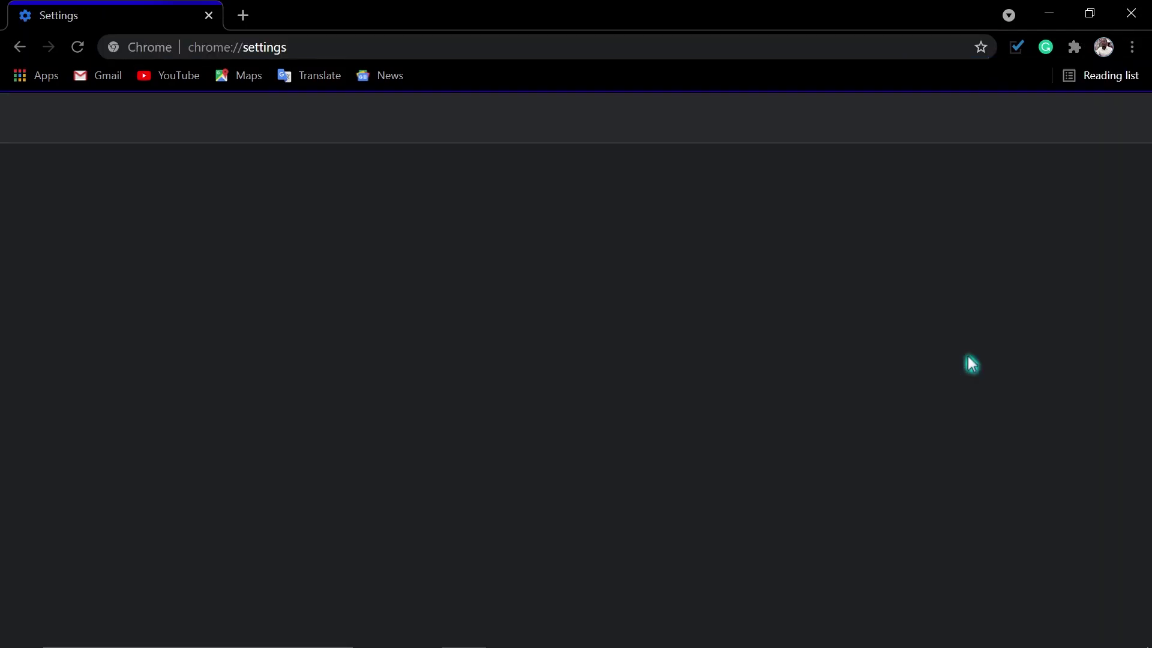
{"action": "scroll", "coordinate": [555, 423], "scroll_direction": "down", "scroll_amount": 7}
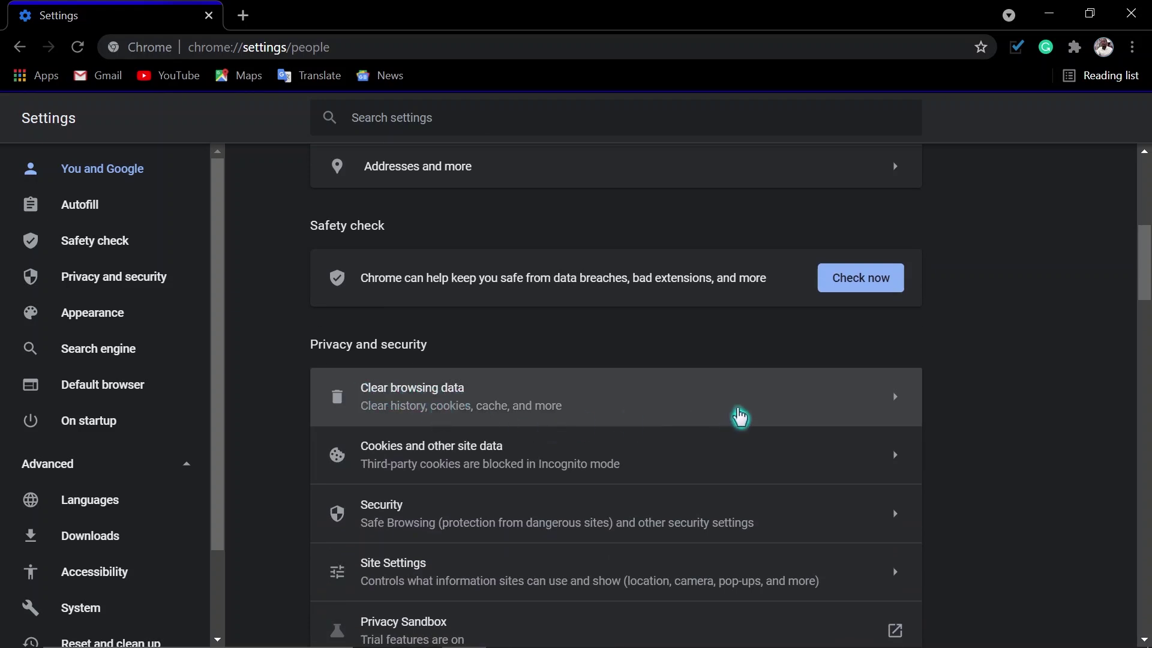
{"action": "left_click", "coordinate": [896, 405]}
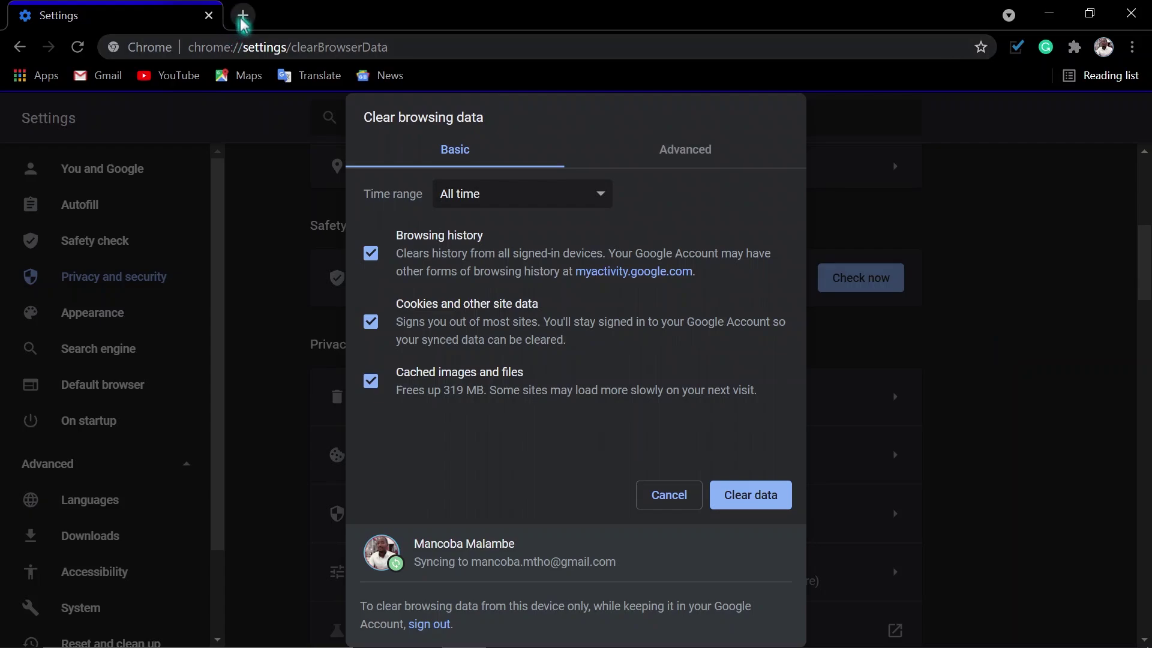
Close Chrome without clearing the browsing data and refresh the desktop
{"action": "left_click", "coordinate": [1131, 13]}
{"action": "right_click", "coordinate": [651, 167]}
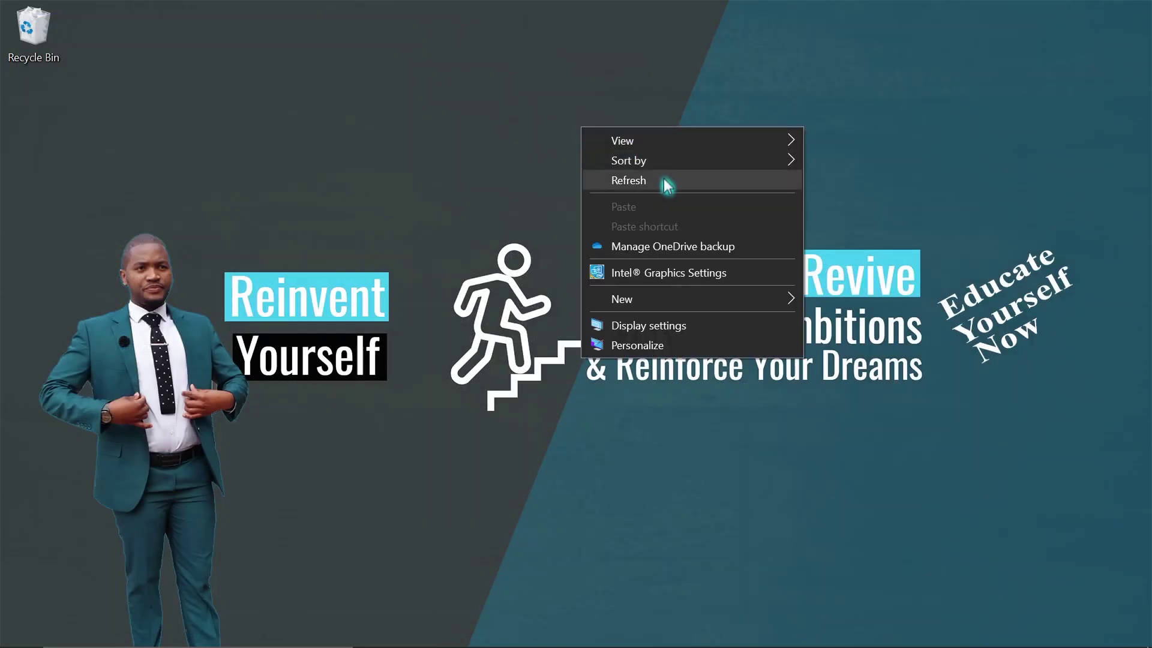
{"action": "left_click", "coordinate": [663, 178]}
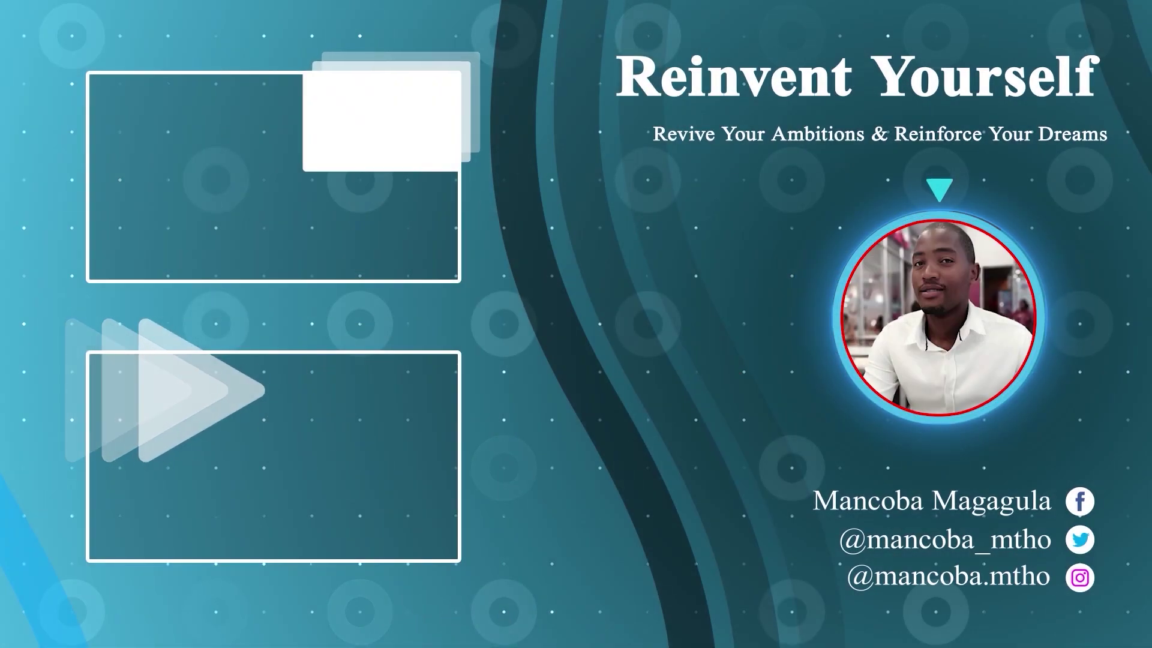